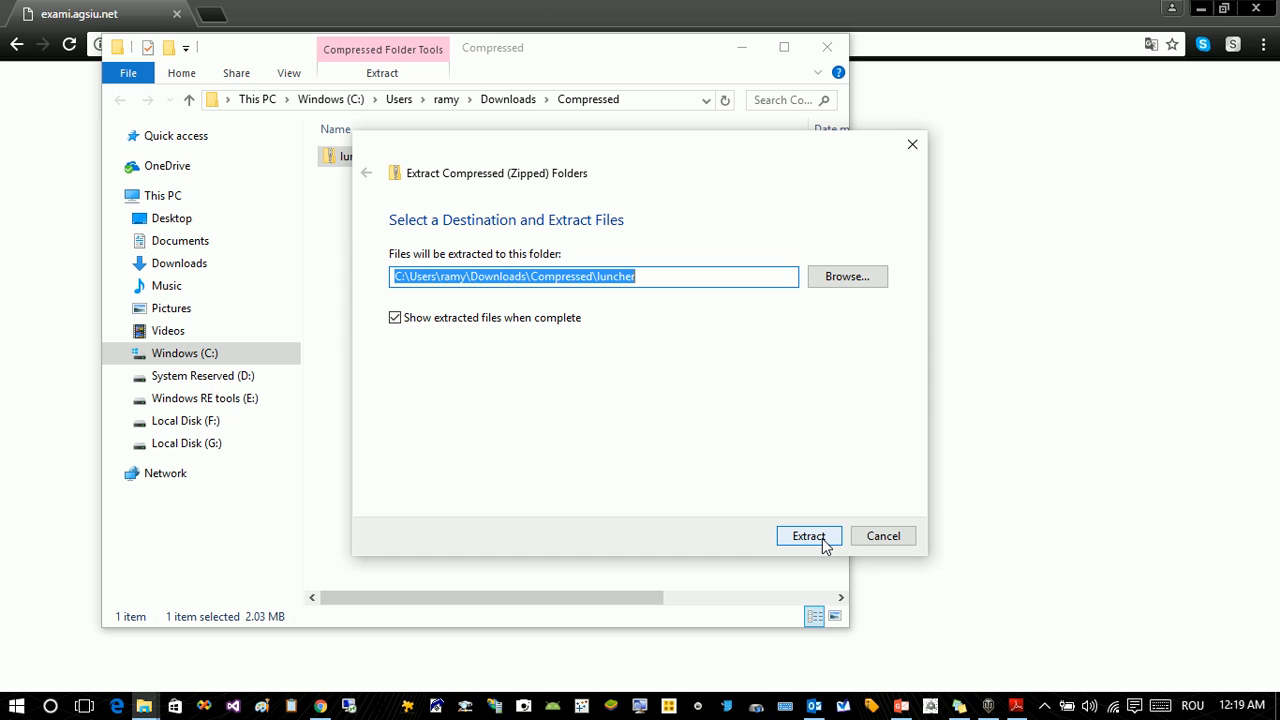
# Extract the luncher archive to the default Compressed\luncher folder and run downloader_luncher.exe from the extracted luncher subfolder
pyautogui.click(801, 538)
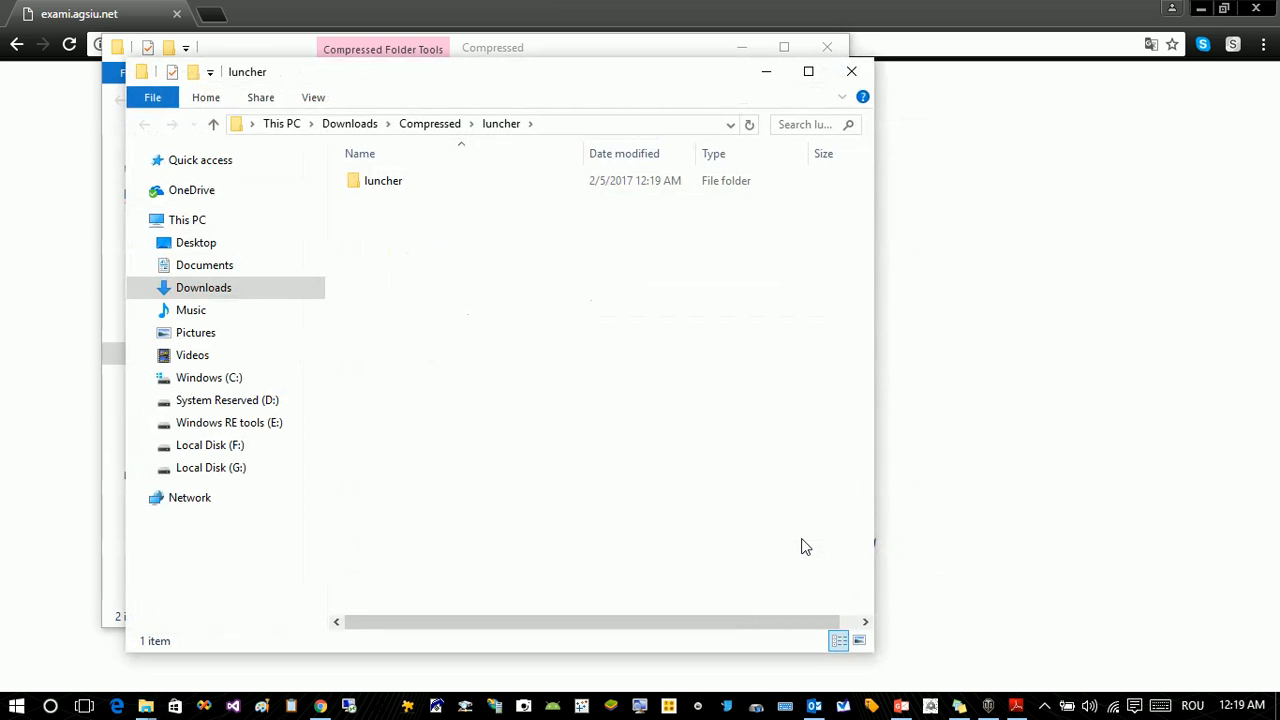
pyautogui.click(397, 189)
pyautogui.doubleClick(398, 190)
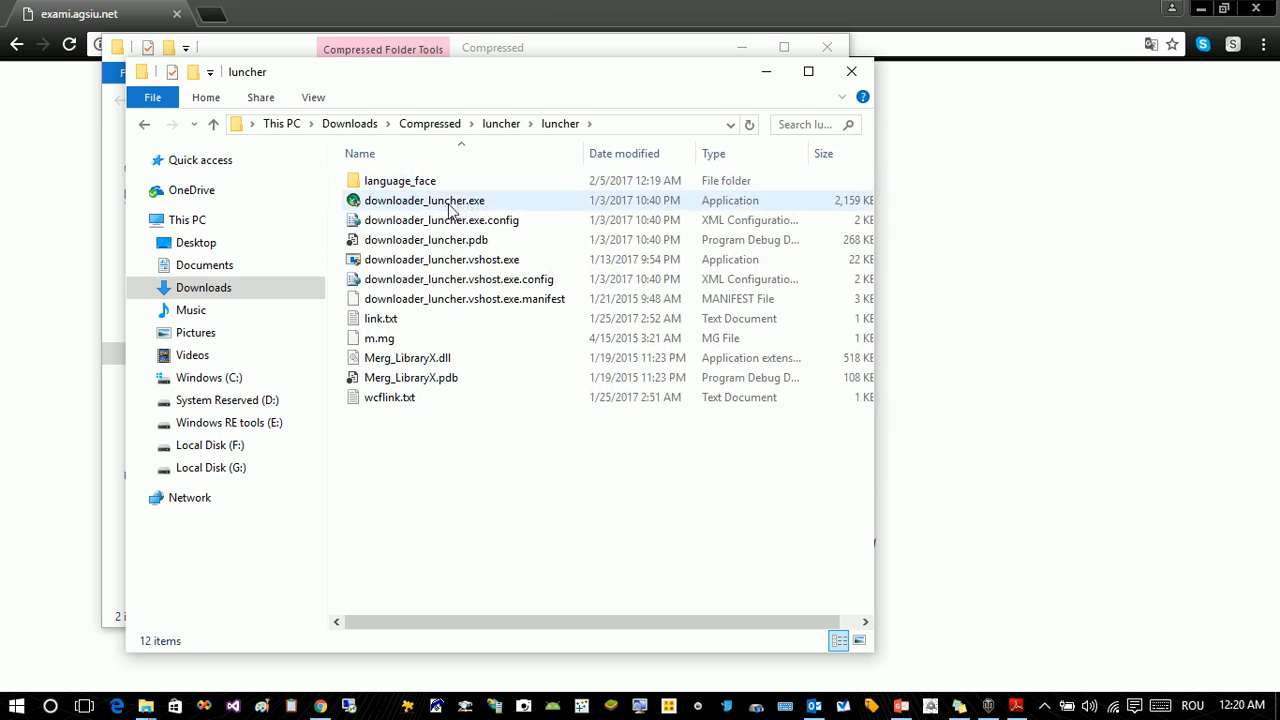
pyautogui.doubleClick(387, 206)
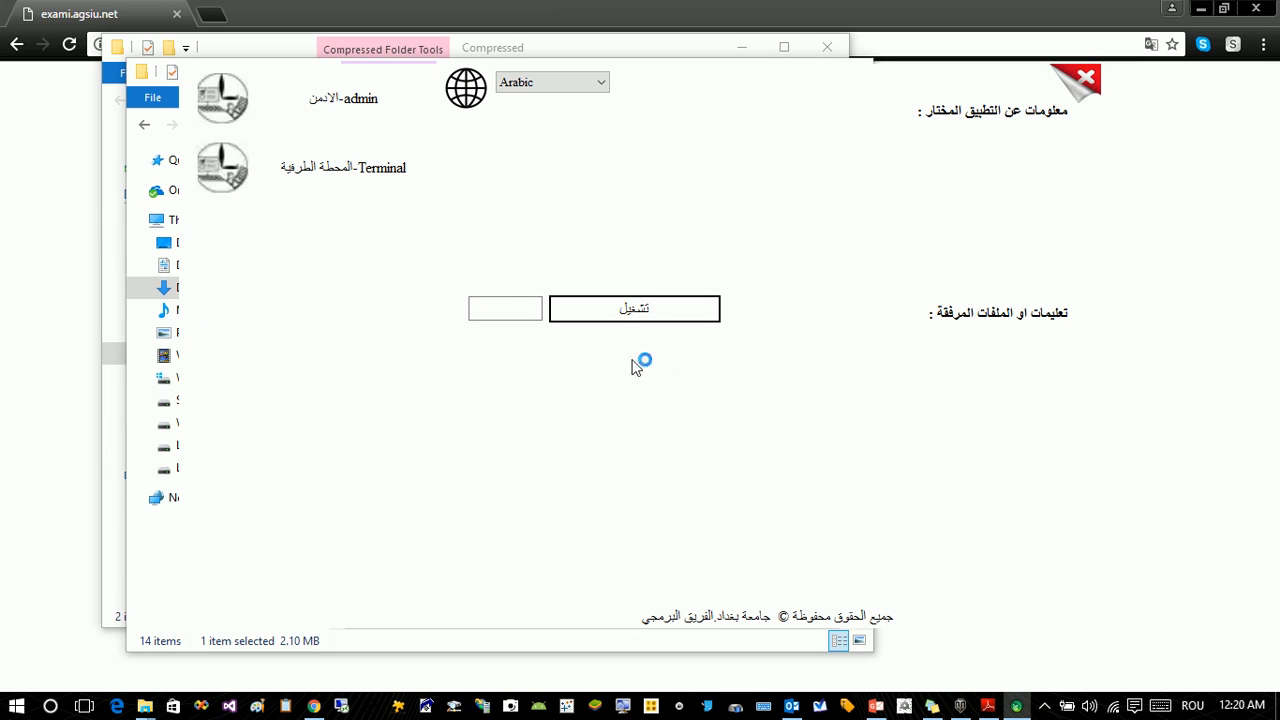
# Set the launcher's language to English and start the admin application
pyautogui.click(603, 90)
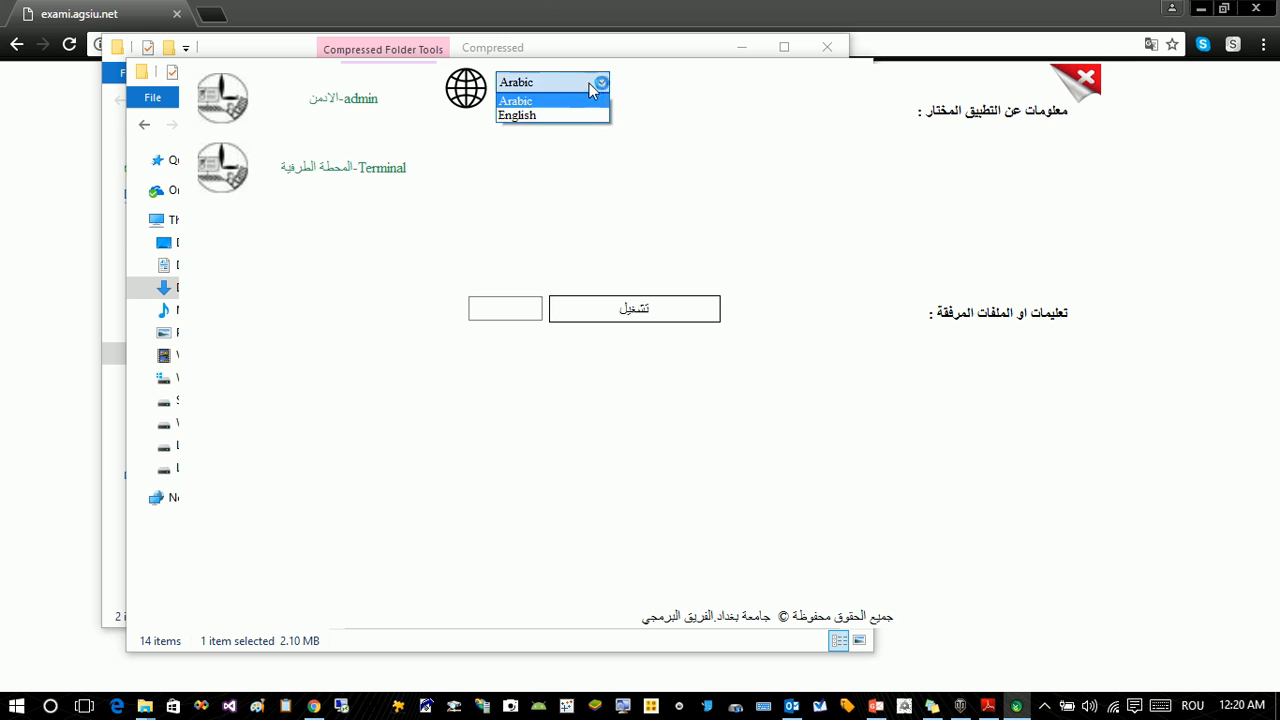
pyautogui.click(559, 116)
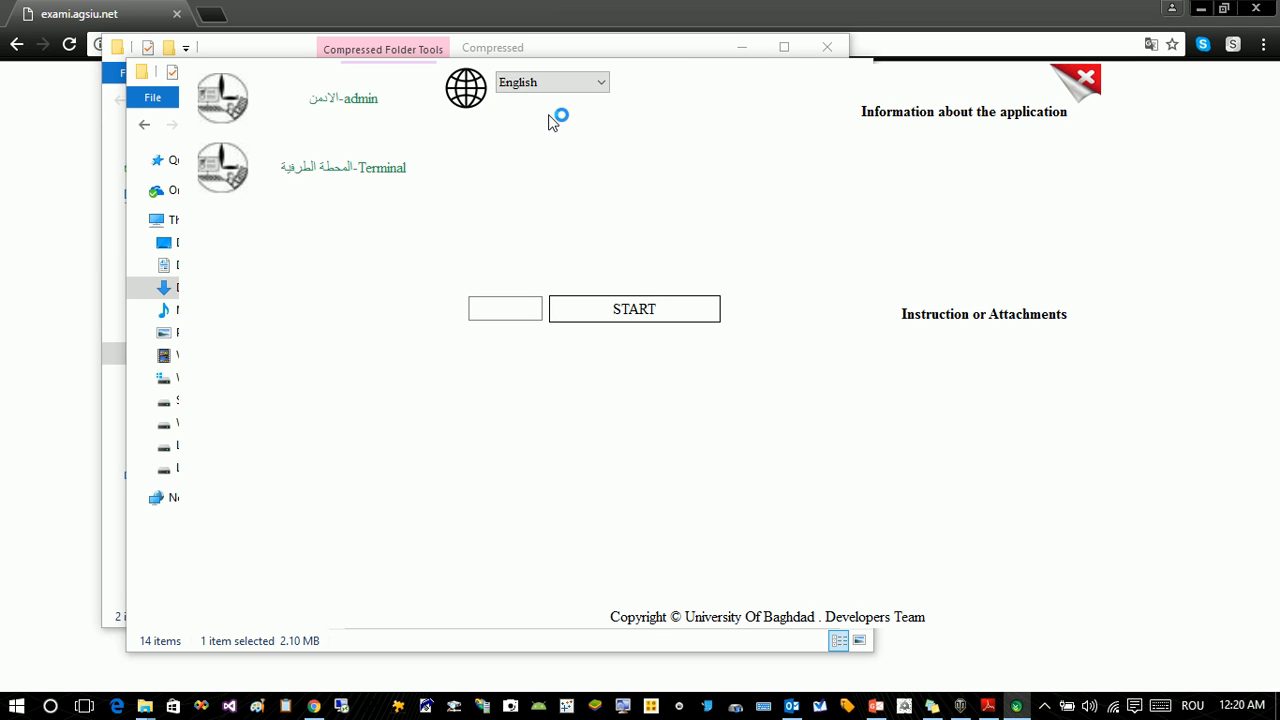
pyautogui.click(304, 104)
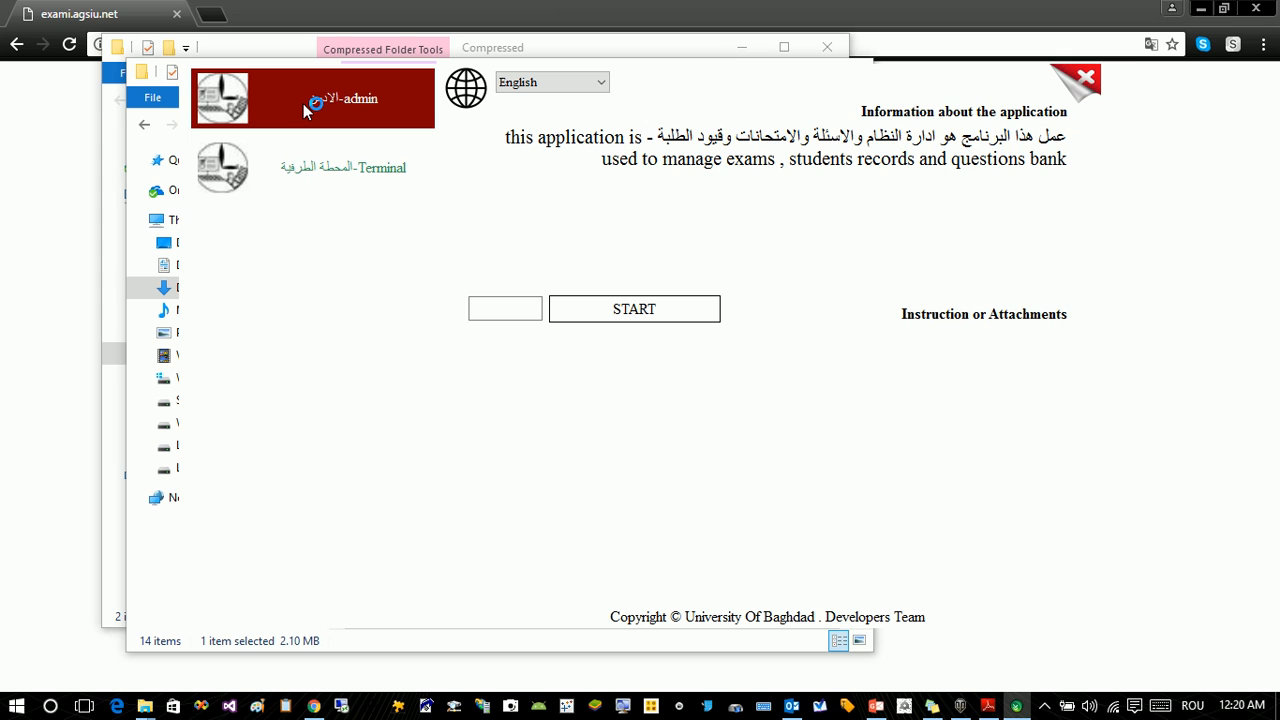
pyautogui.click(328, 153)
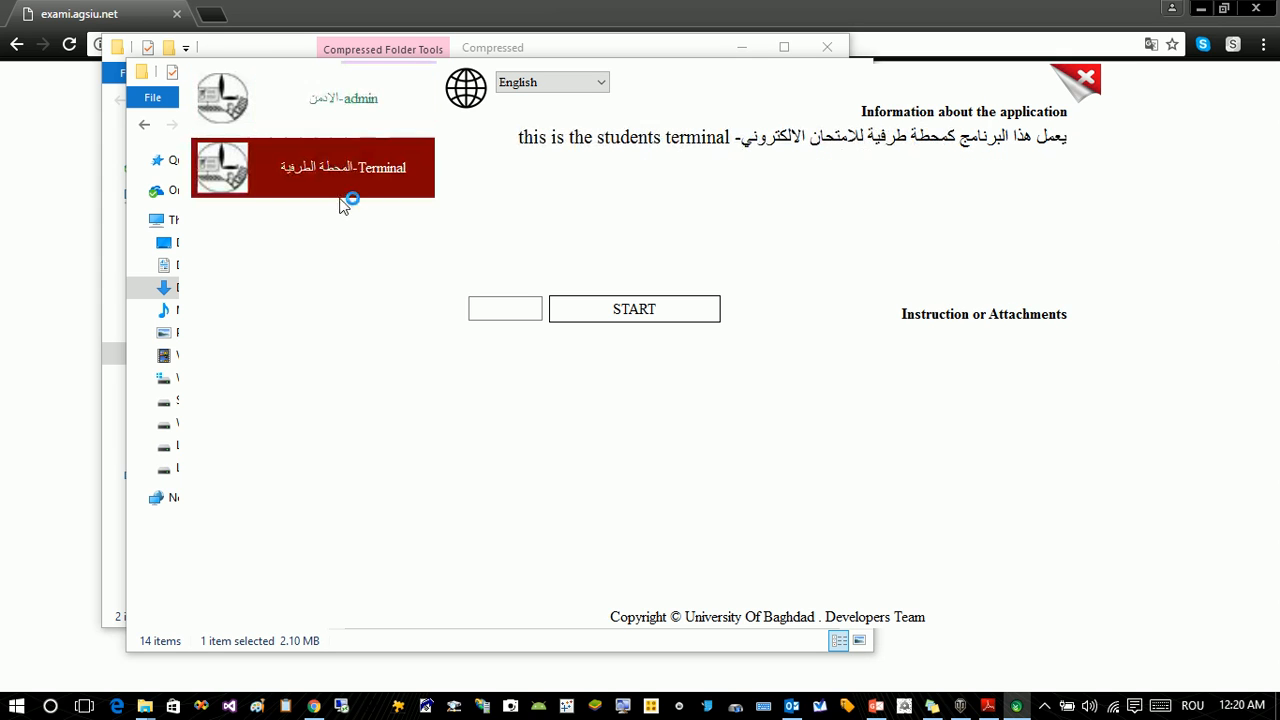
pyautogui.click(366, 115)
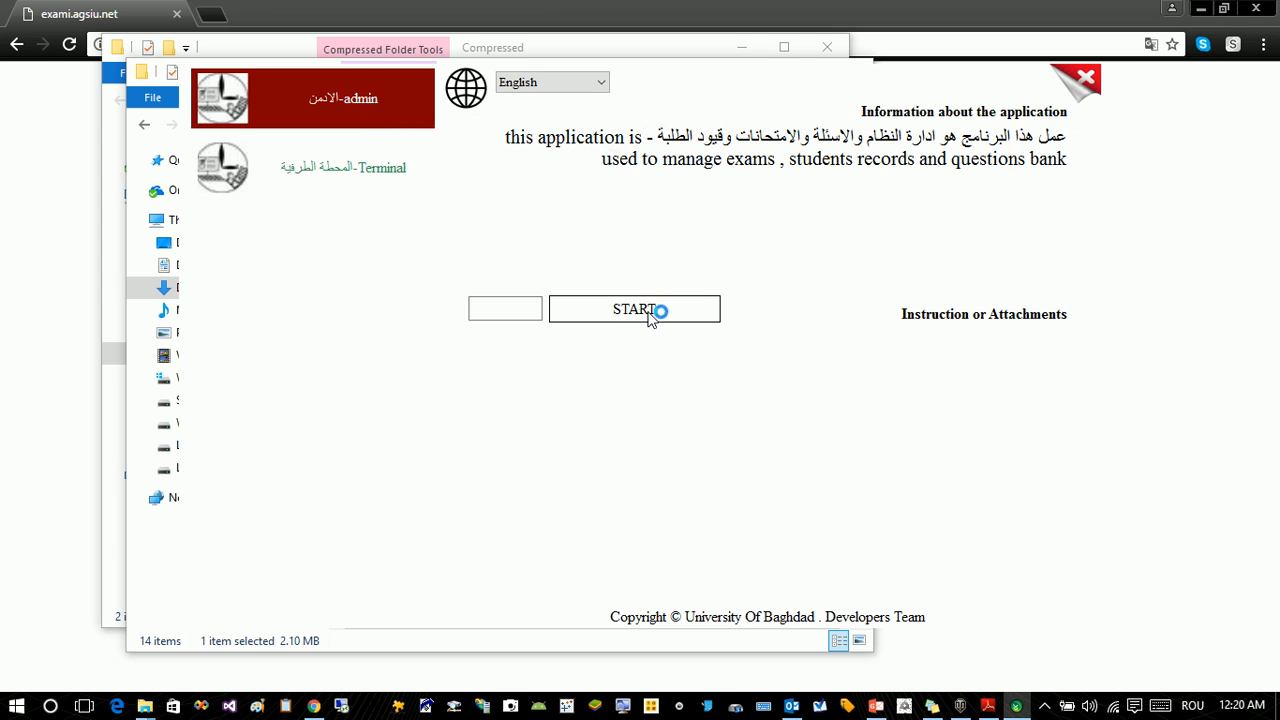
pyautogui.click(590, 314)
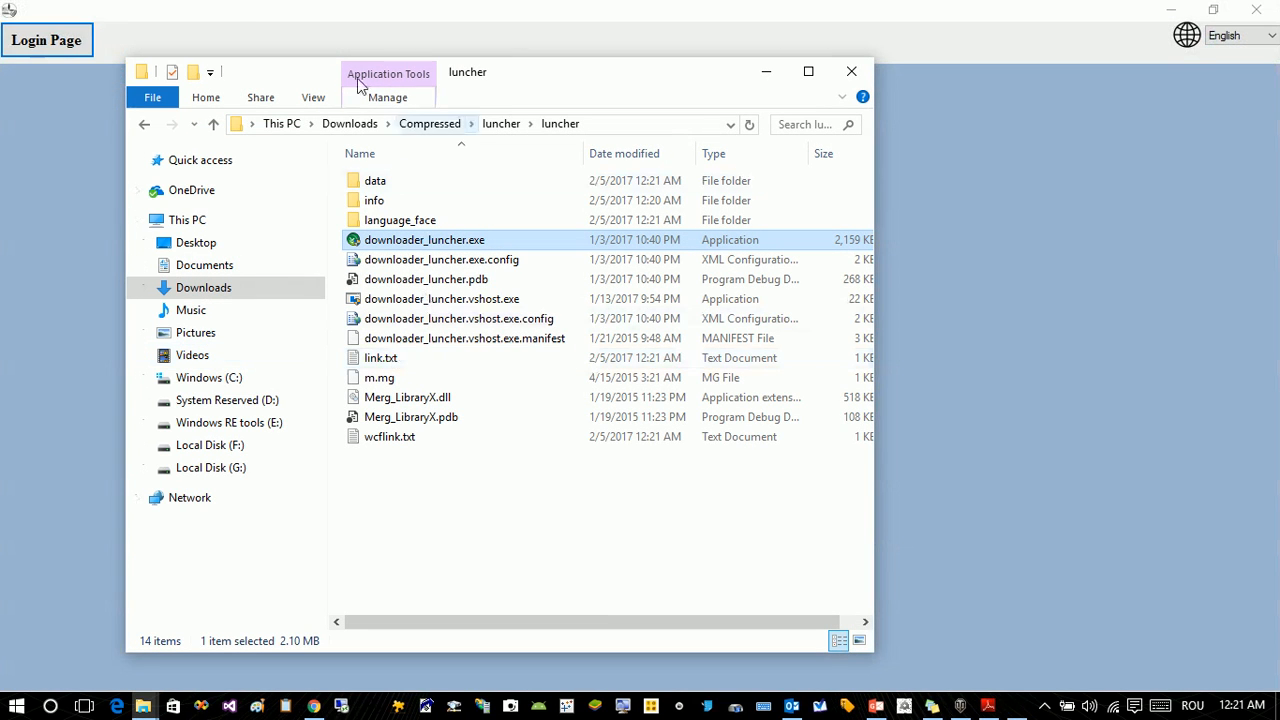
# Bring the admin application's window to the front and look at its interface language options, keeping English
pyautogui.click(241, 30)
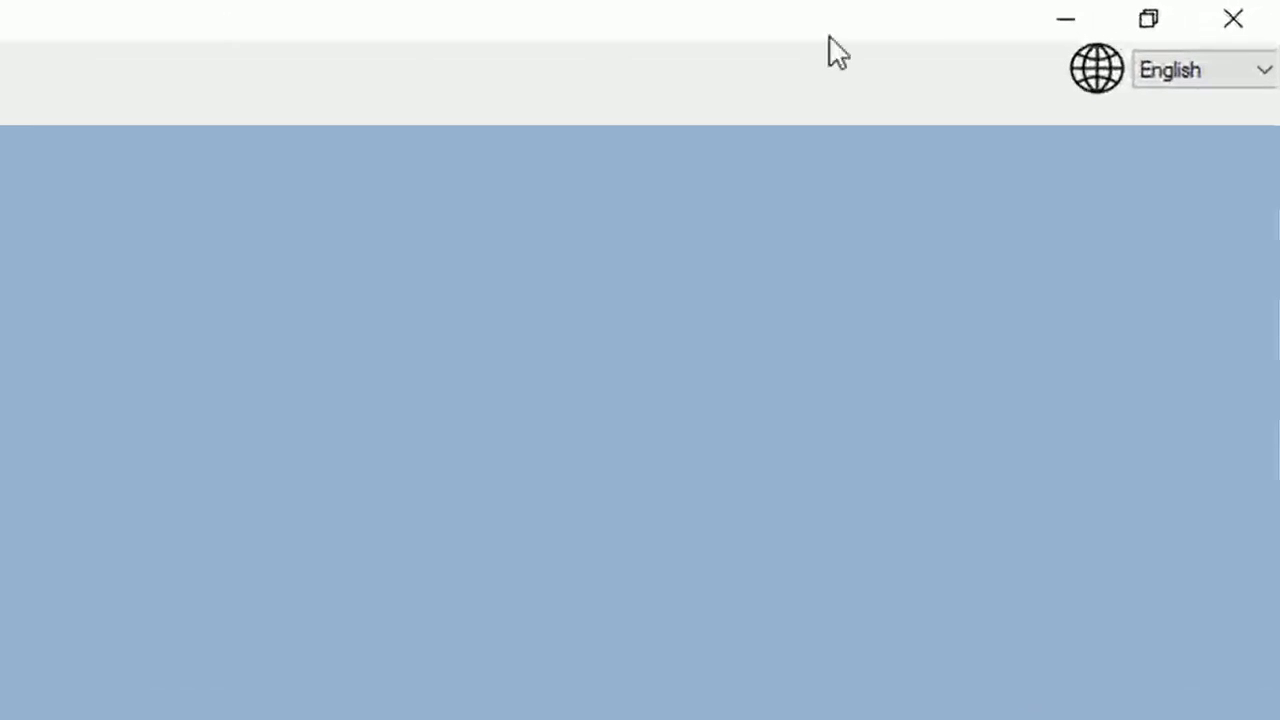
pyautogui.click(1220, 72)
pyautogui.click(1220, 72)
pyautogui.click(1220, 72)
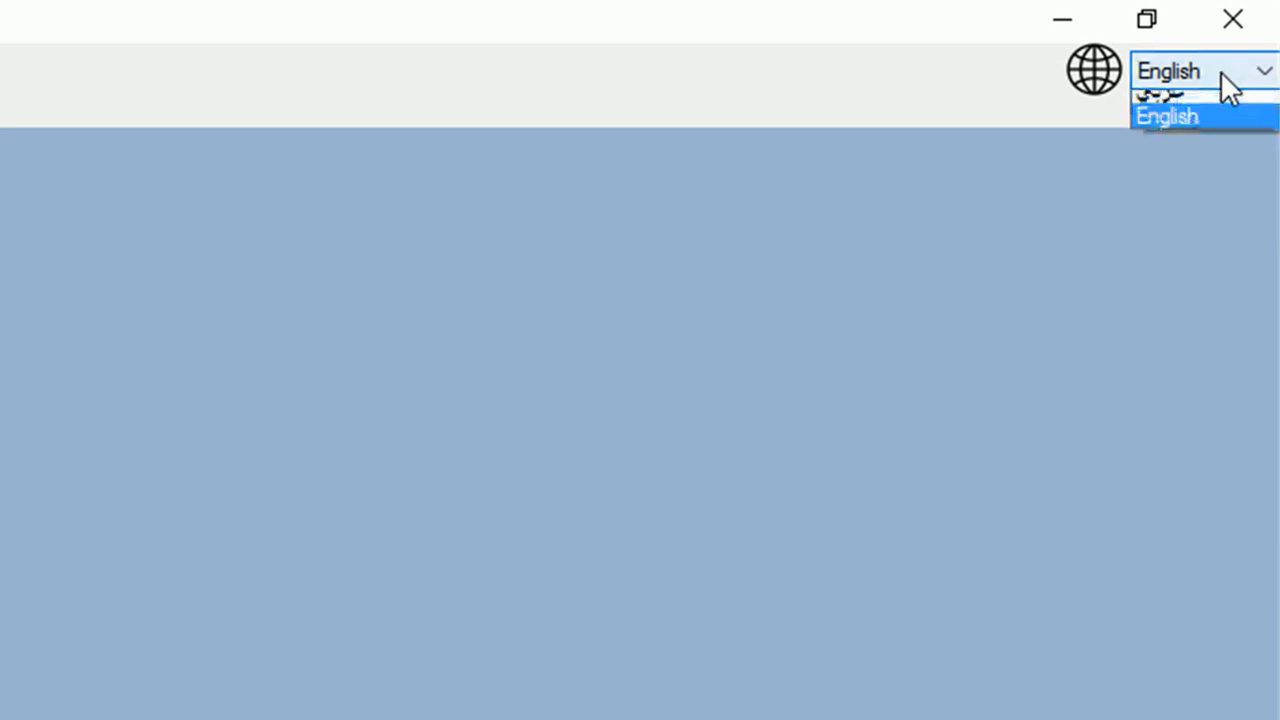
pyautogui.click(1220, 72)
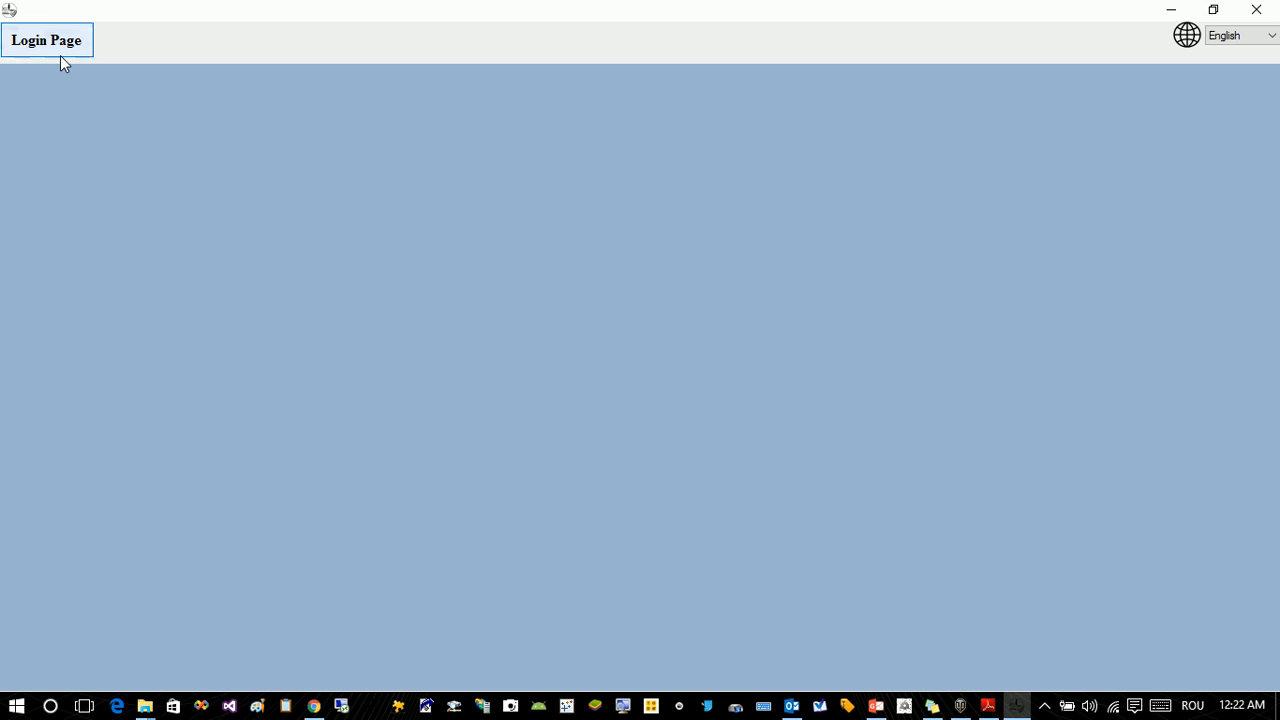
# Log in to the admin application by showing the QR code to the webcam and entering the account password
pyautogui.click(61, 56)
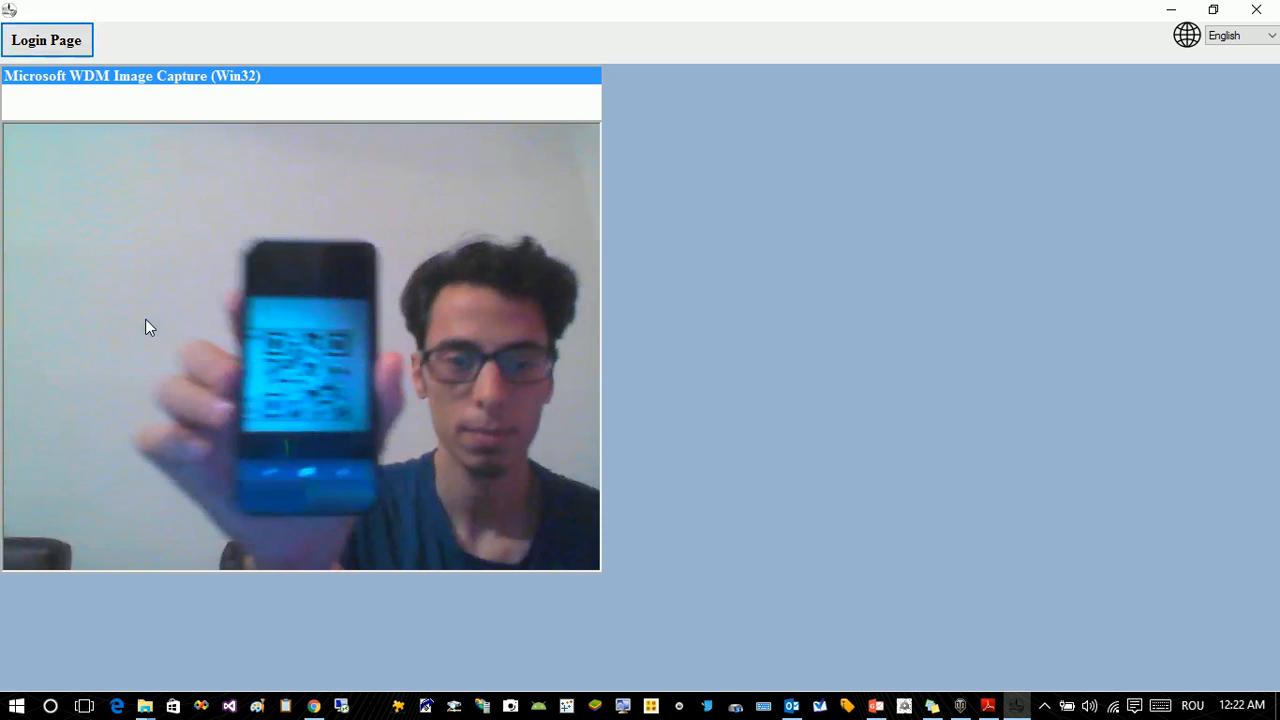
pyautogui.write('****')
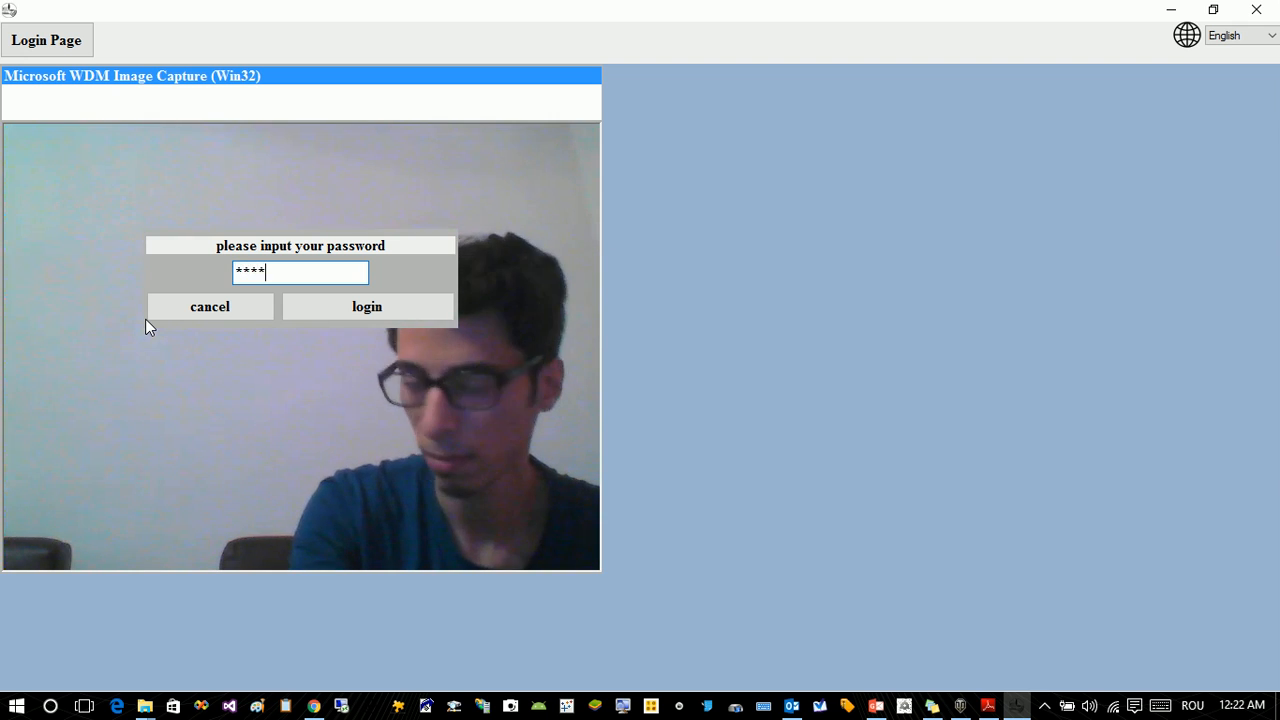
pyautogui.click(367, 311)
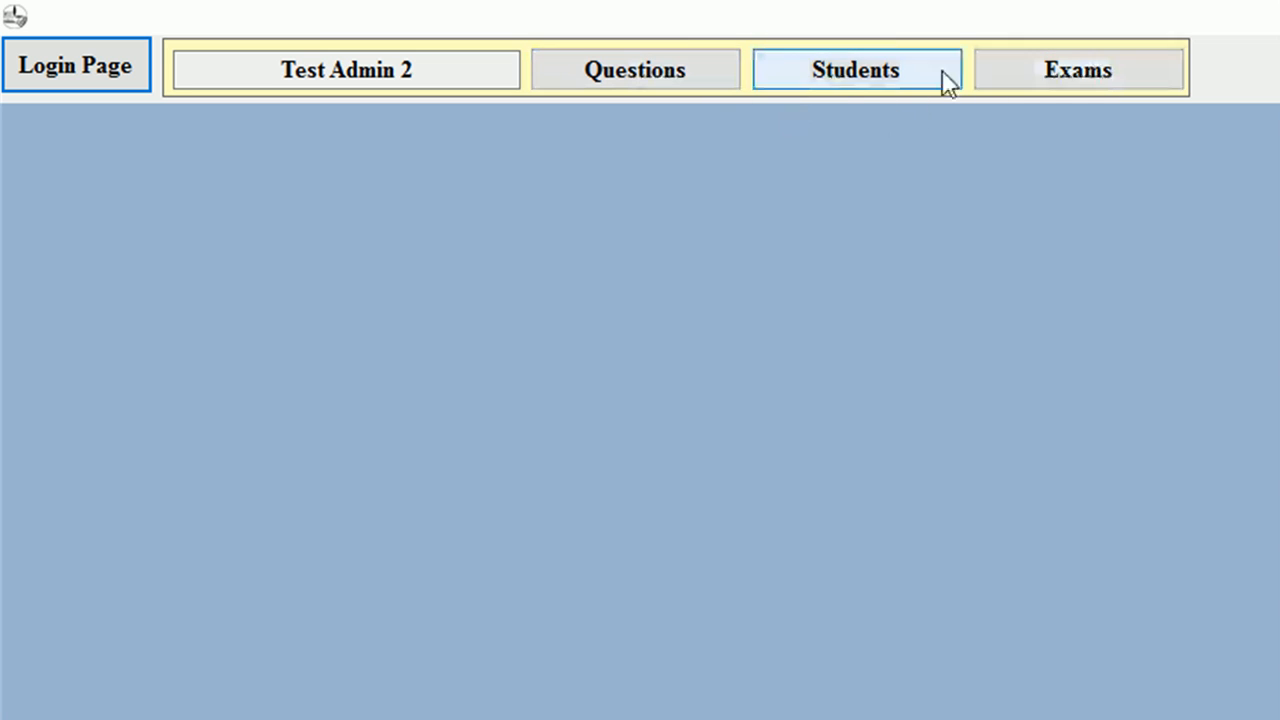
# Create a new question record and enlarge its layout area to 583 high, just inside the 800x600 guide's width
pyautogui.click(595, 84)
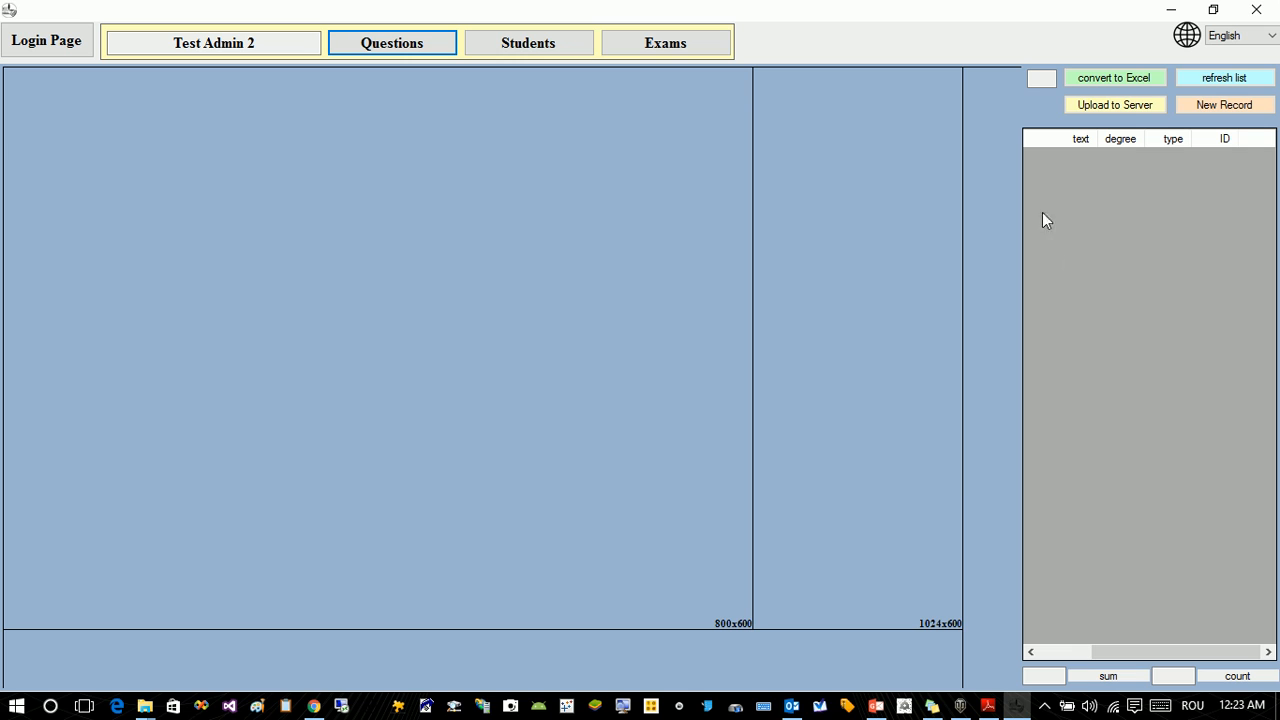
pyautogui.click(1219, 105)
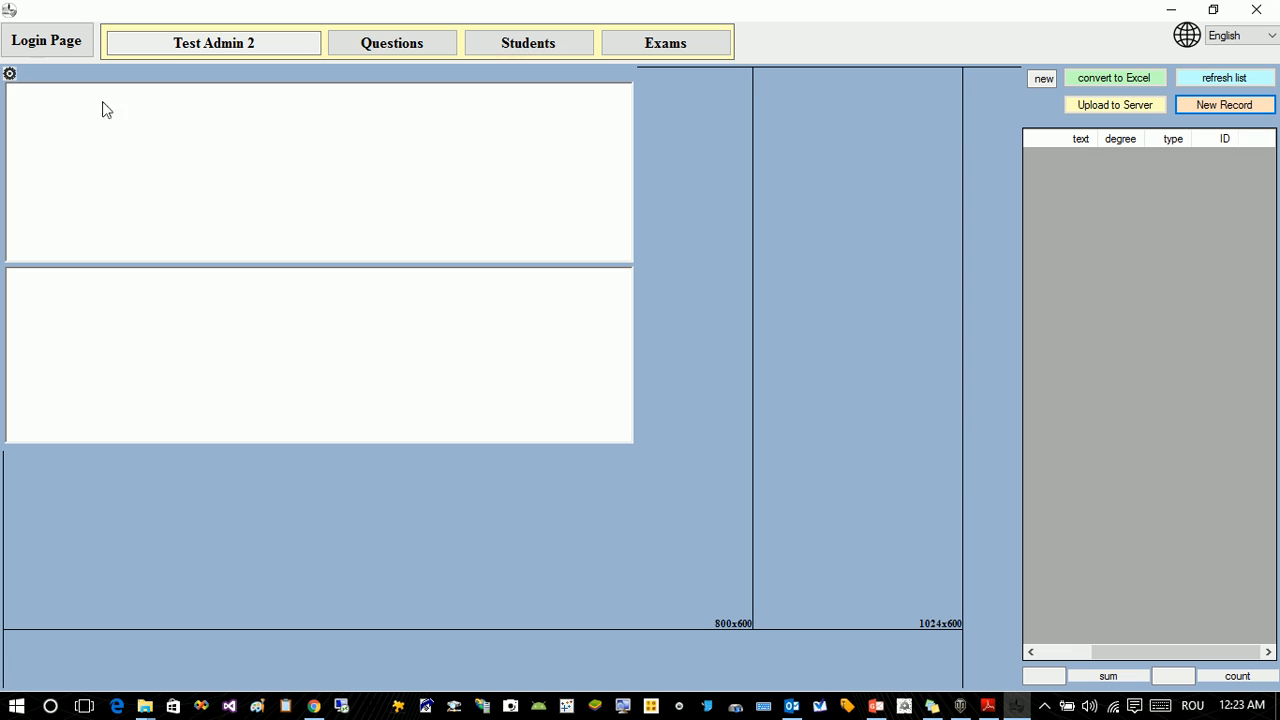
pyautogui.click(10, 76)
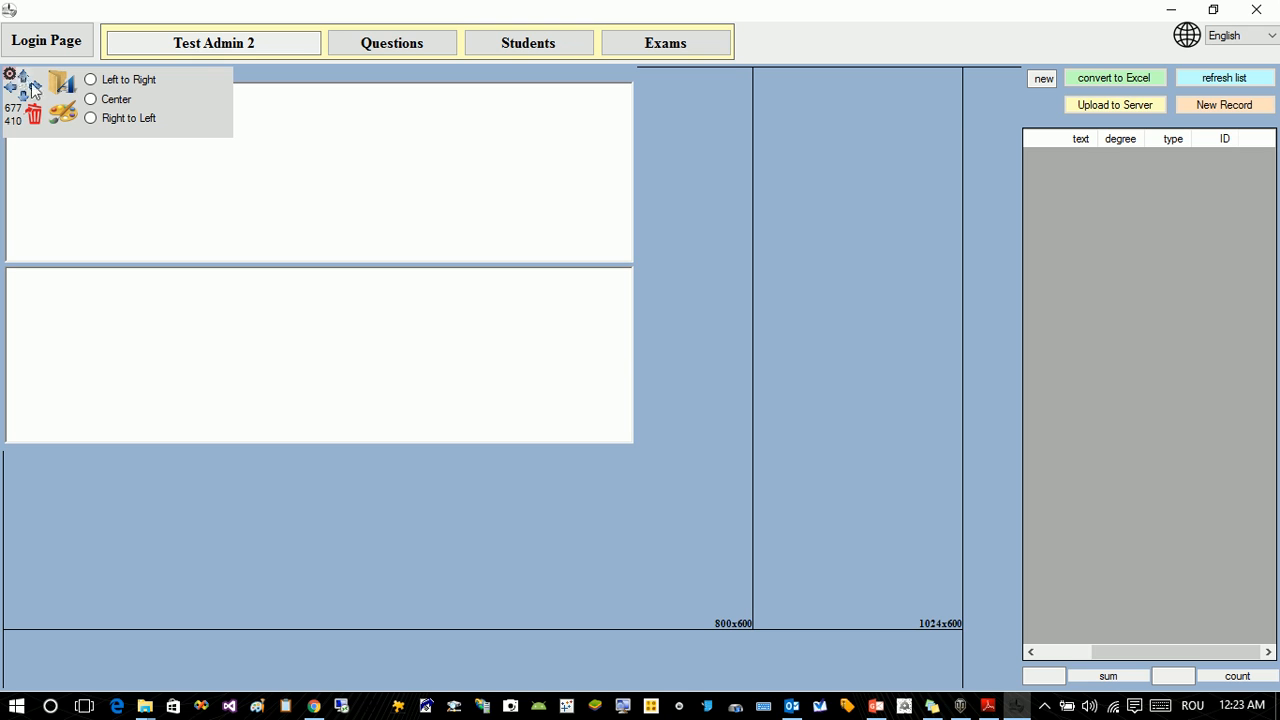
pyautogui.click(34, 84)
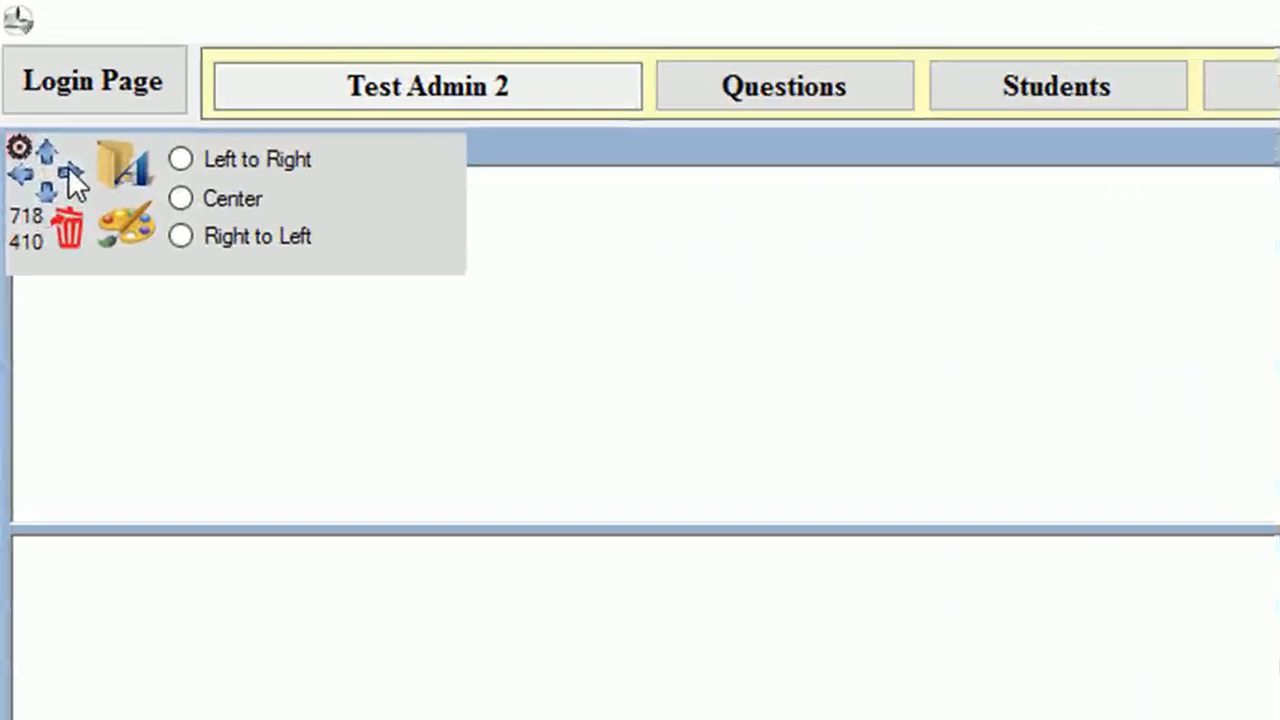
pyautogui.click(47, 192)
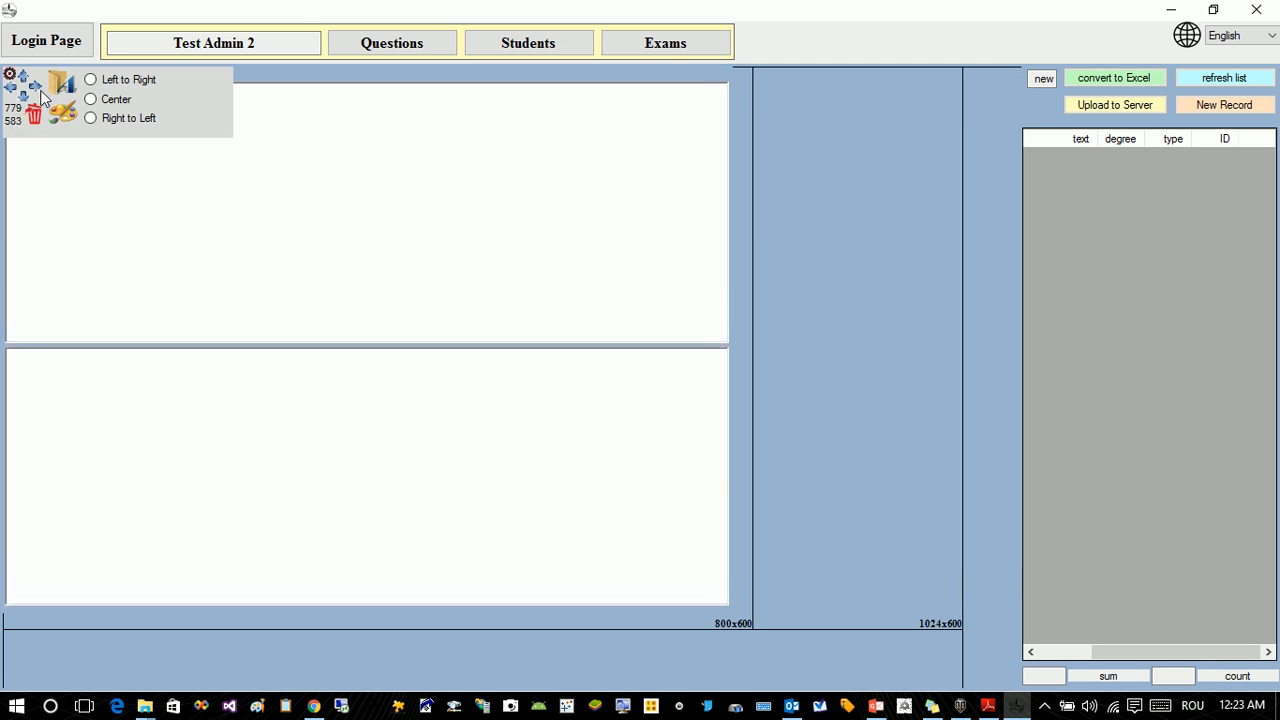
pyautogui.click(40, 91)
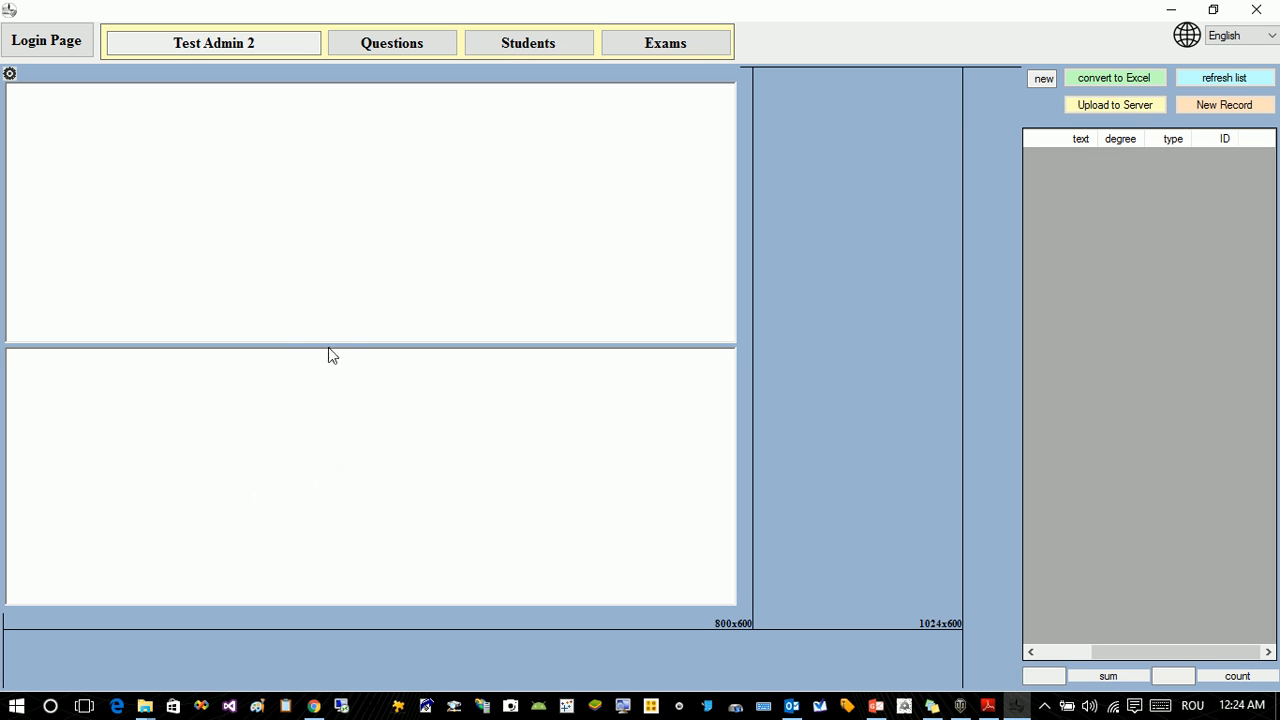
# Lower the divider between the question and answer areas slightly, and add a text box and an image to the question area
pyautogui.moveTo(328, 347)
pyautogui.mouseDown()
pyautogui.moveTo(323, 309)
pyautogui.moveTo(313, 360)
pyautogui.mouseUp()
pyautogui.rightClick(262, 157)
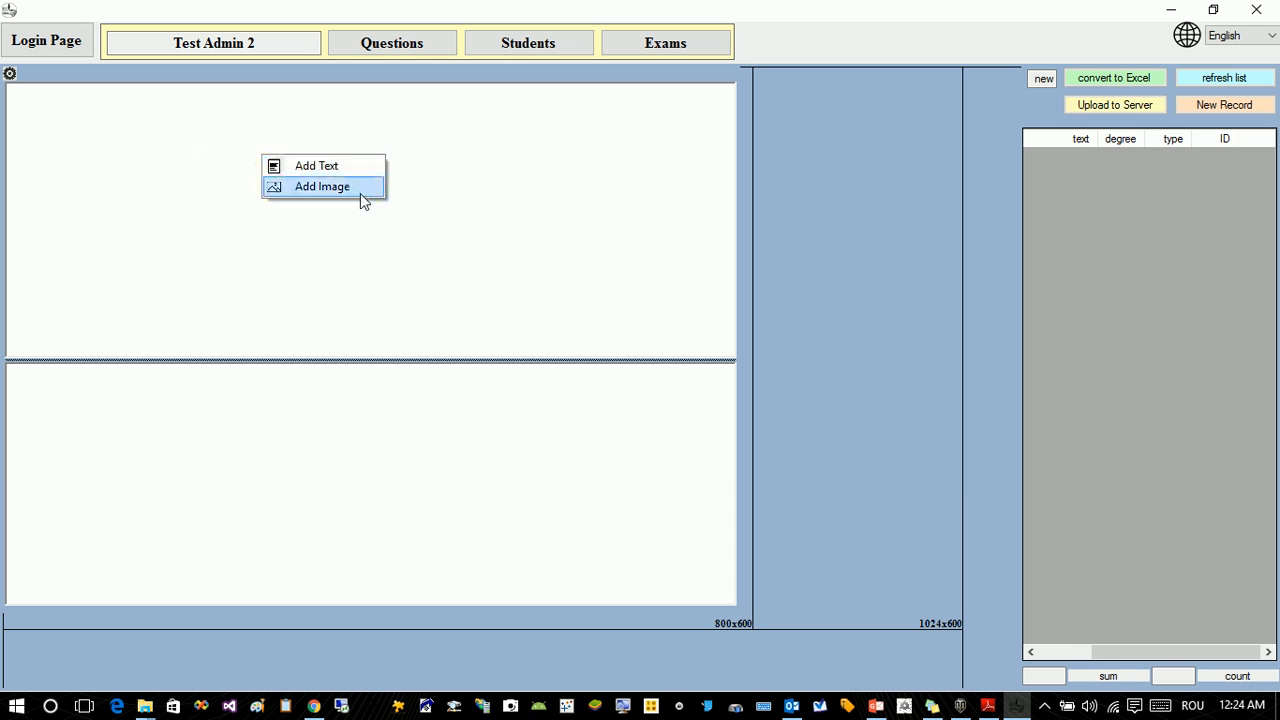
pyautogui.click(350, 168)
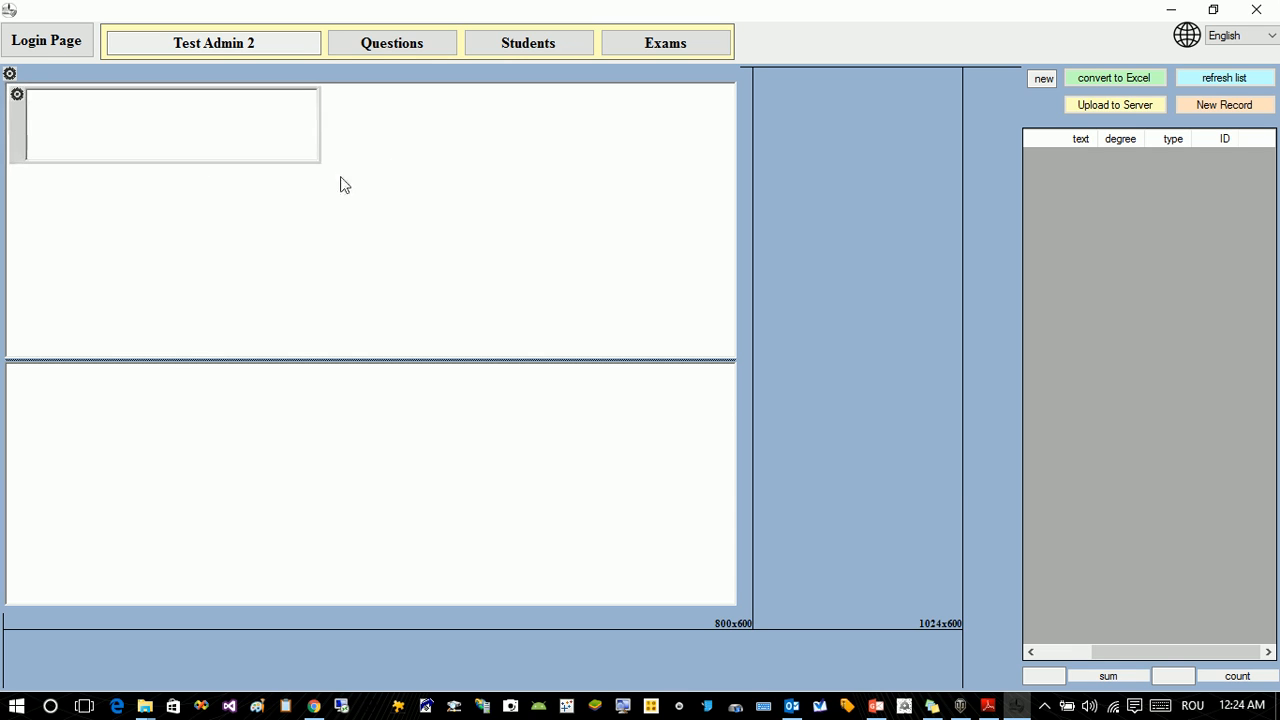
pyautogui.rightClick(318, 222)
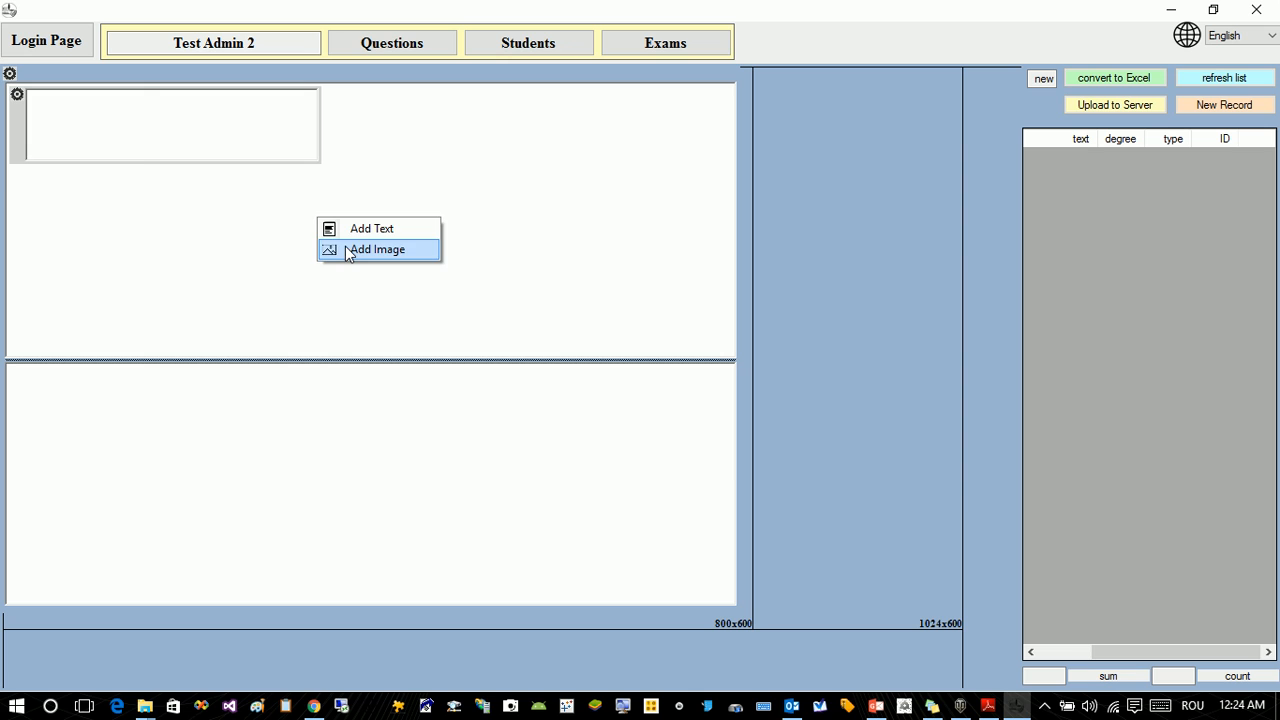
pyautogui.click(346, 248)
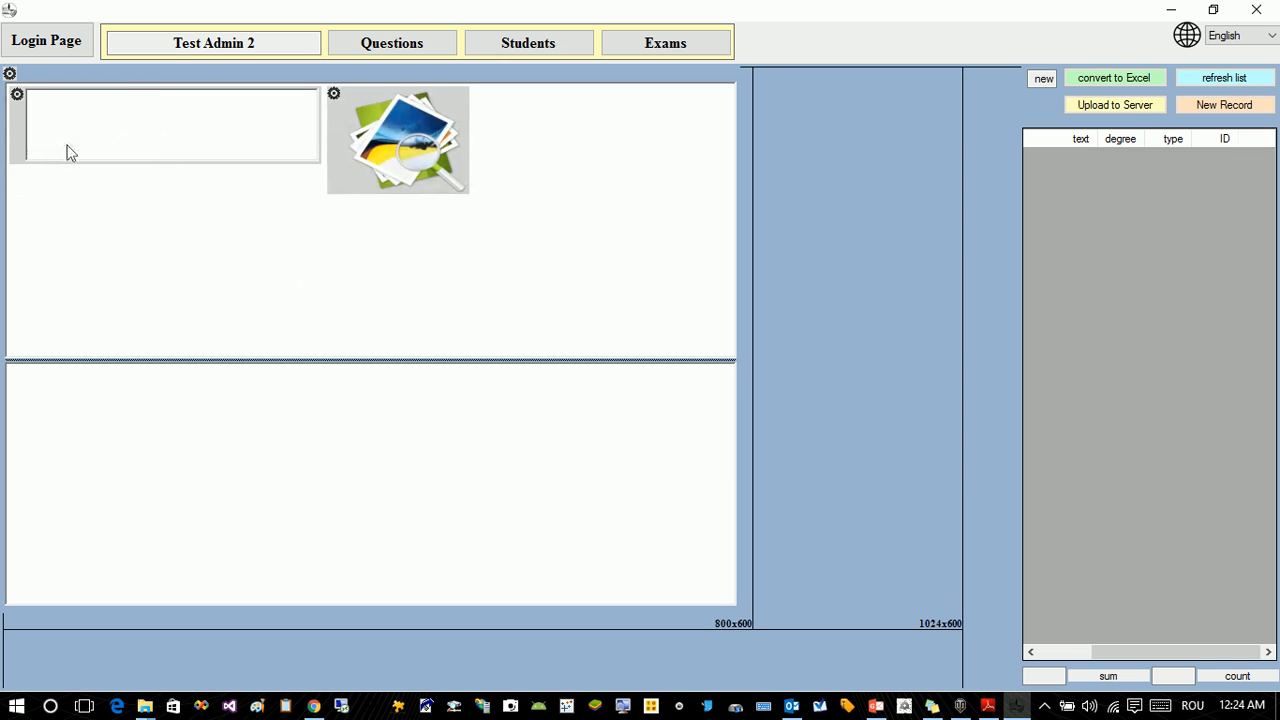
# Enlarge the image placeholder in the question area to 200 by 164
pyautogui.click(17, 95)
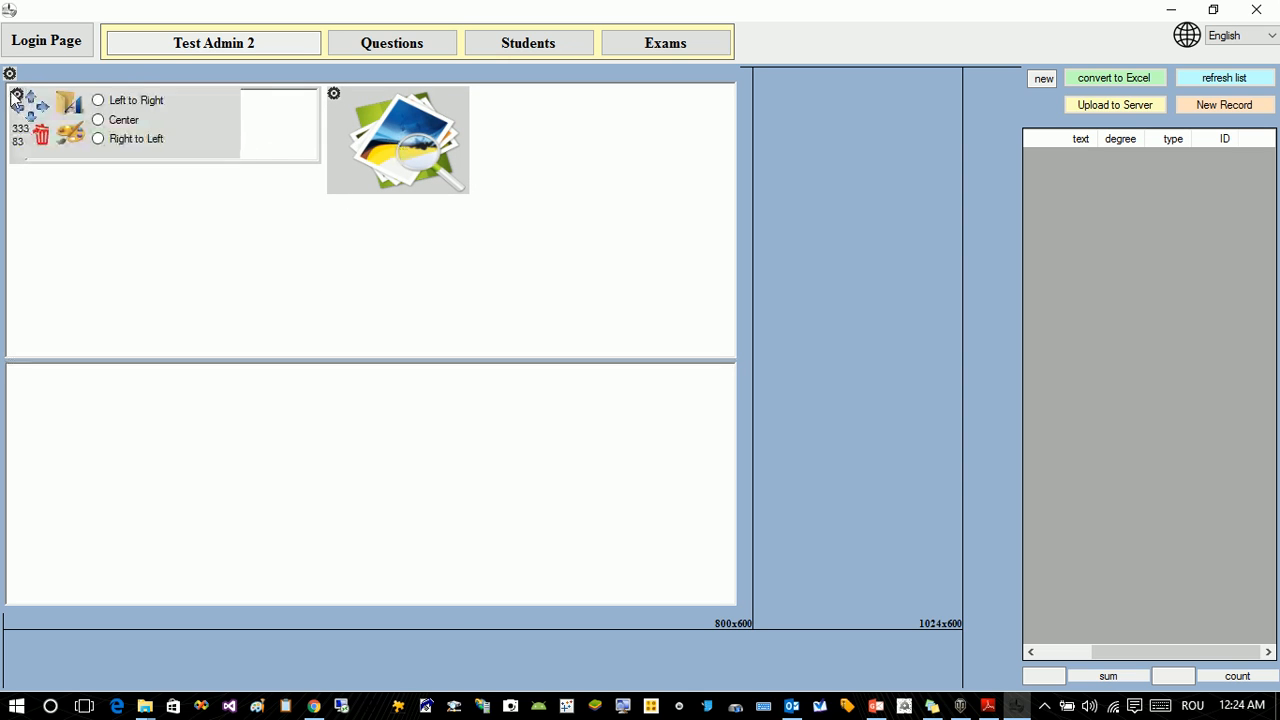
pyautogui.click(337, 95)
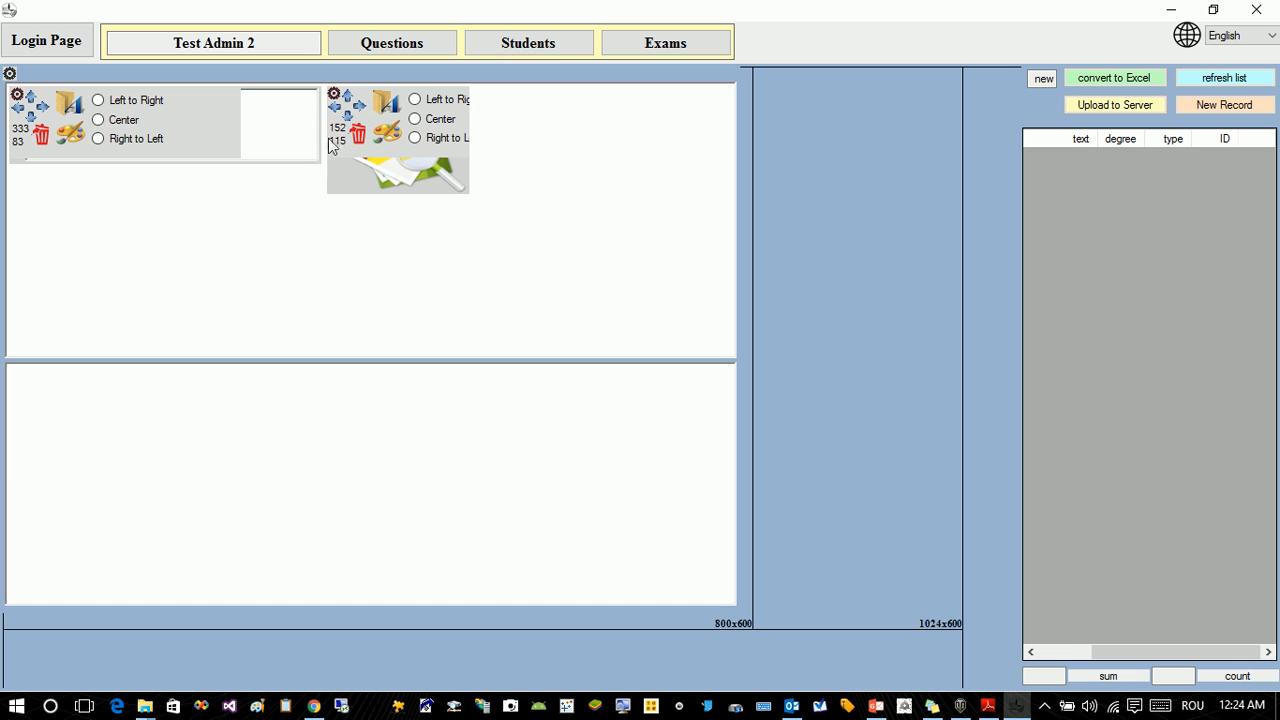
pyautogui.click(362, 104)
pyautogui.click(347, 117)
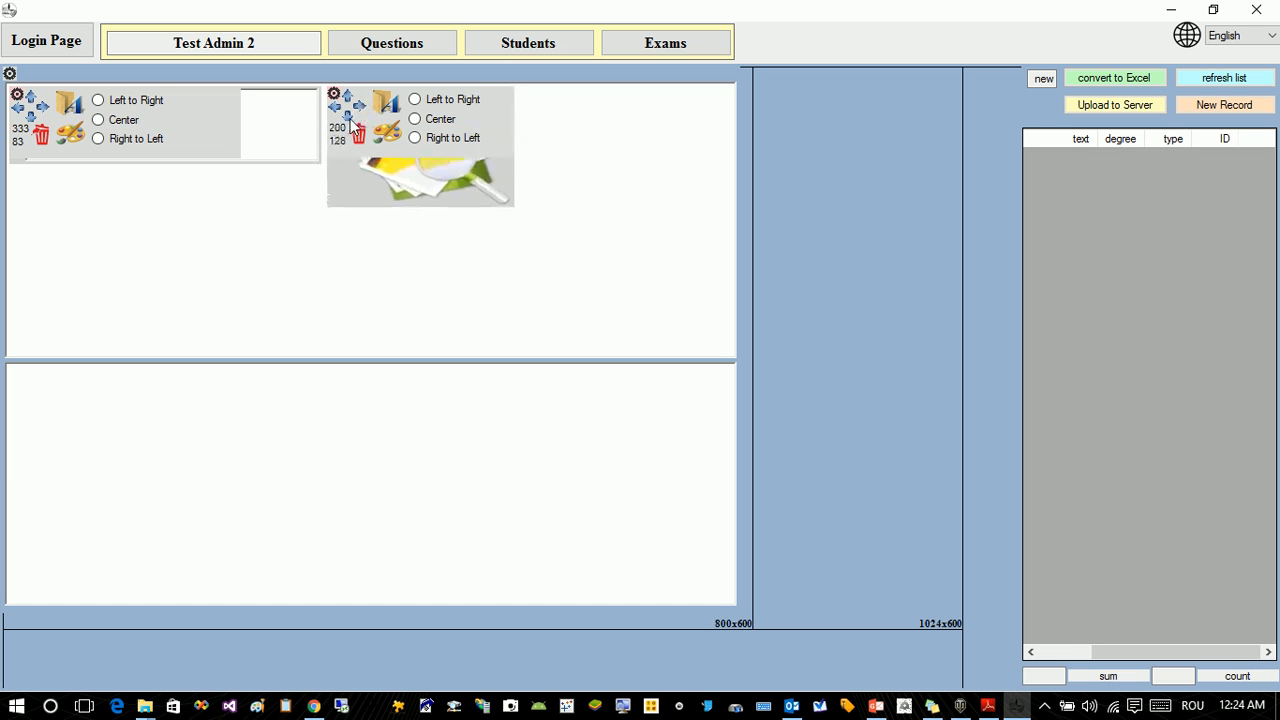
# Enlarge the question's text box to 385 wide and about as tall as the image, and close both elements' settings
pyautogui.click(45, 106)
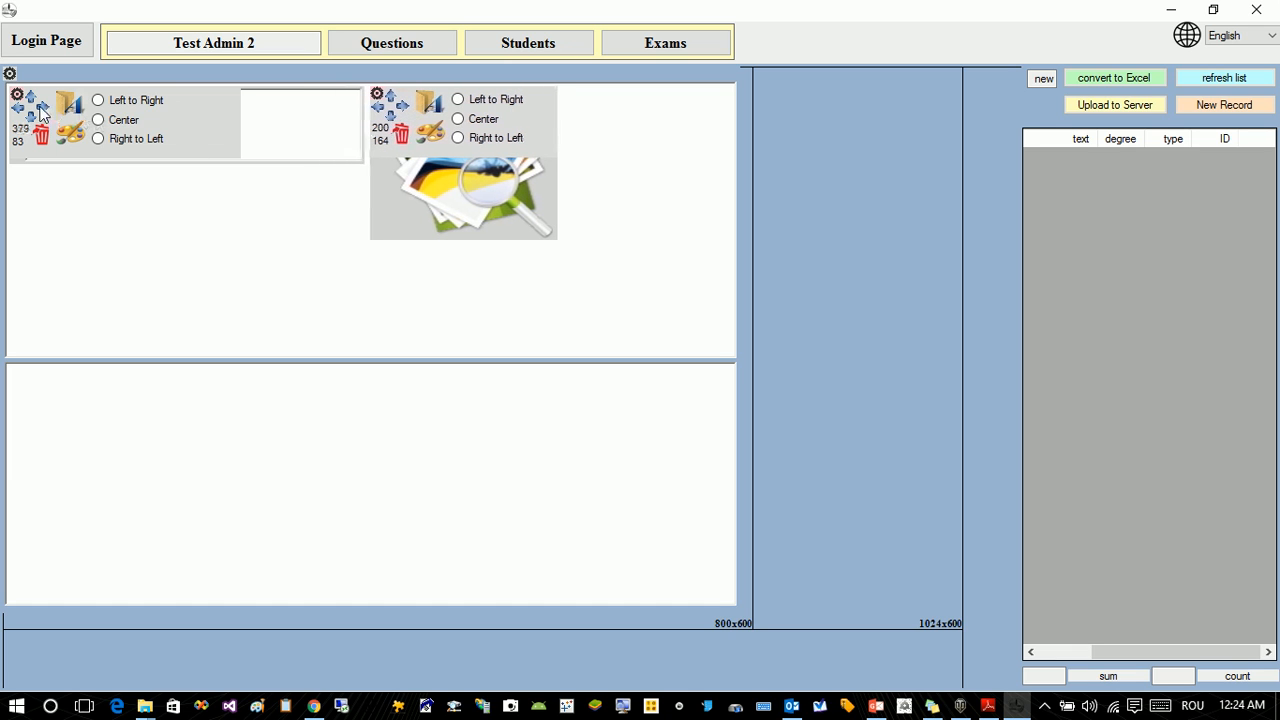
pyautogui.click(31, 118)
pyautogui.click(31, 118)
pyautogui.click(31, 118)
pyautogui.click(31, 118)
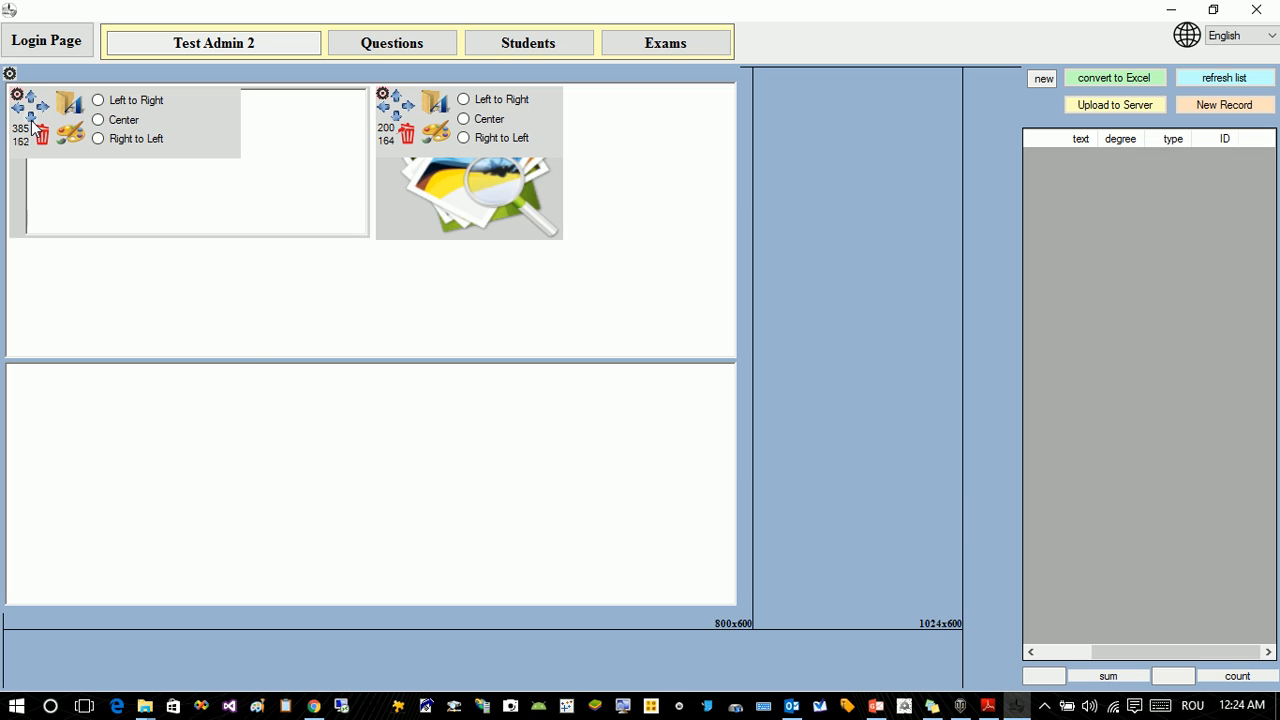
pyautogui.click(31, 118)
pyautogui.click(18, 97)
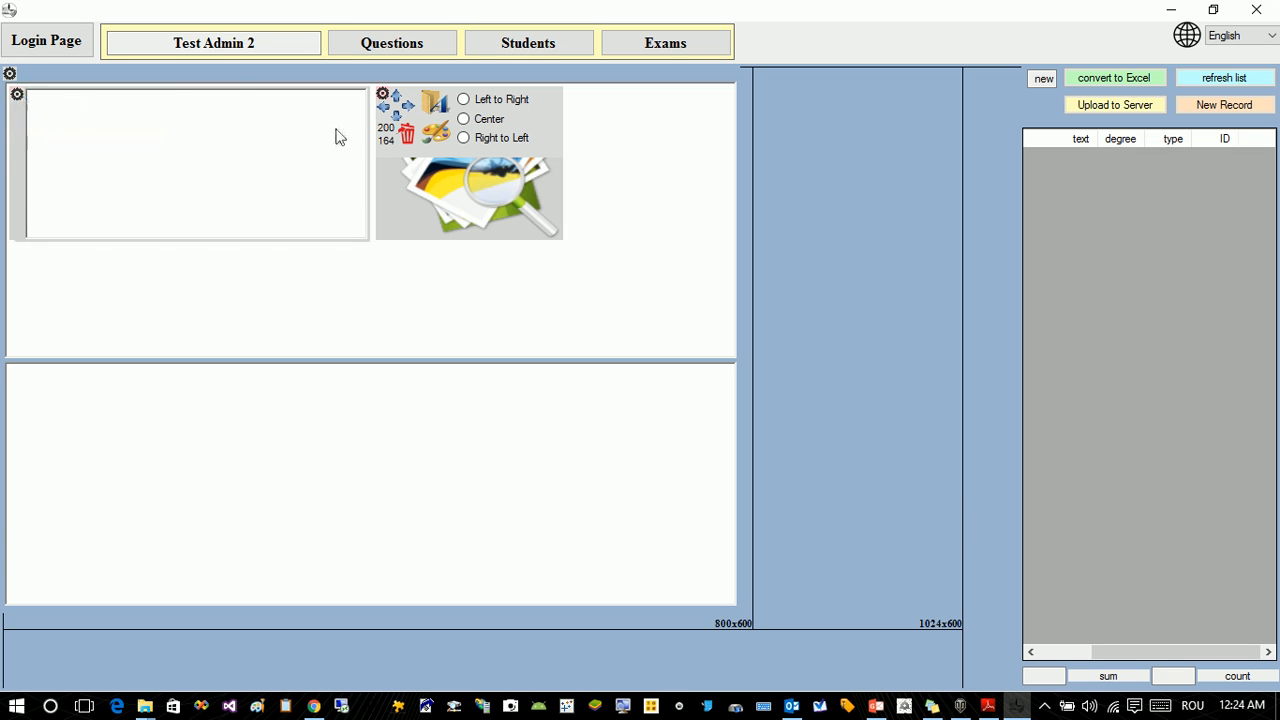
pyautogui.click(383, 94)
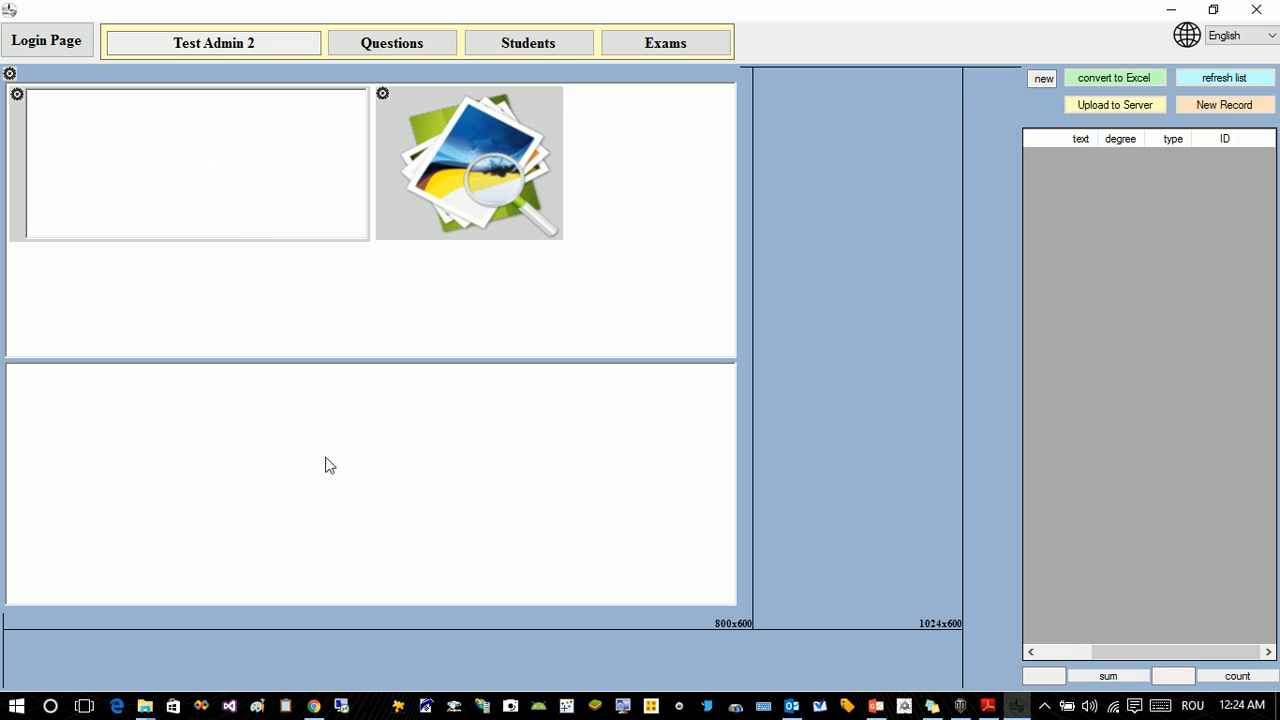
# Add a radio-button answer group to the answer area and enlarge it to 731 by 241
pyautogui.rightClick(298, 398)
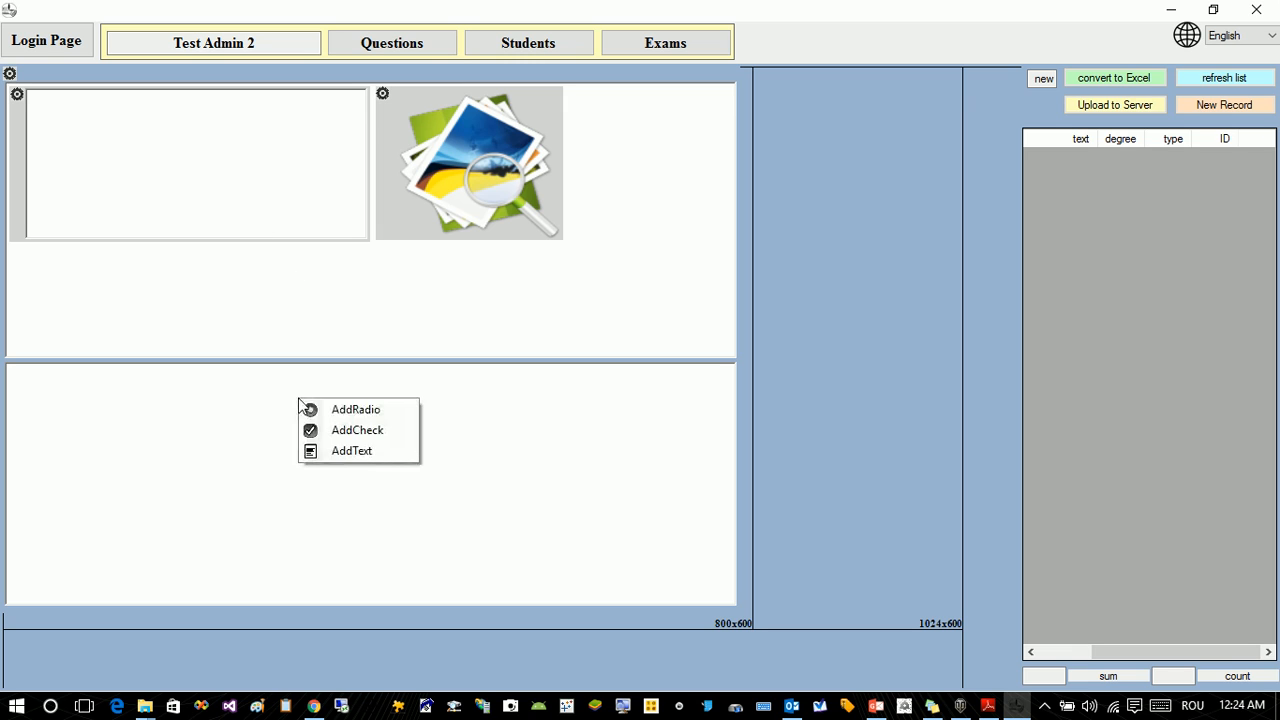
pyautogui.click(391, 418)
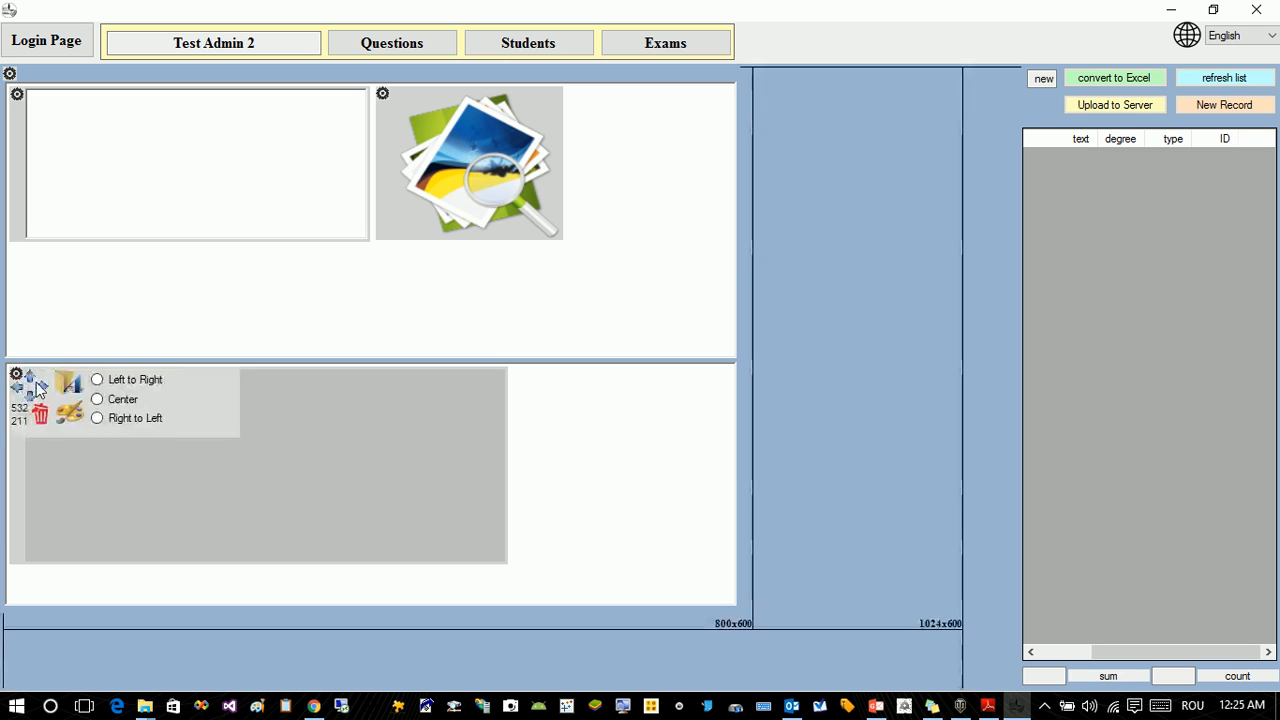
pyautogui.click(40, 388)
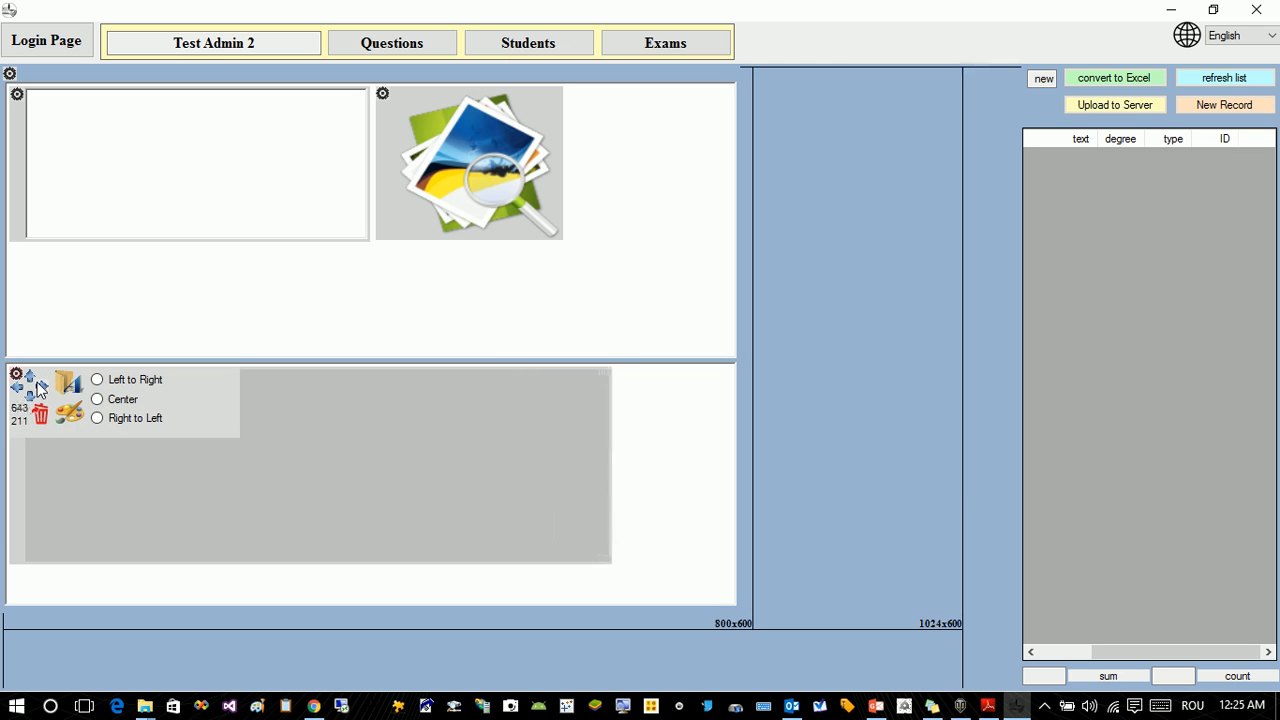
pyautogui.moveTo(40, 388); pyautogui.dragTo(32, 401)
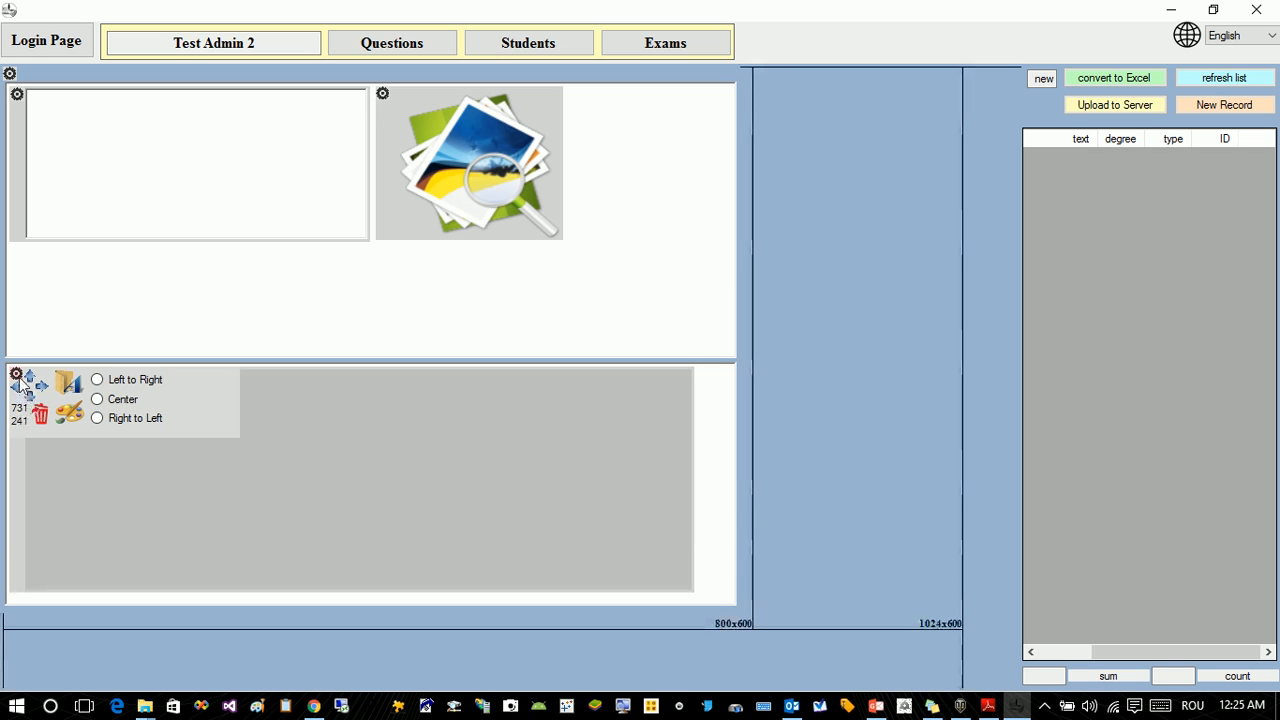
# Add the first answer item with a text box to the radio group, and narrow the text box to 257 by 83
pyautogui.rightClick(214, 417)
pyautogui.click(257, 421)
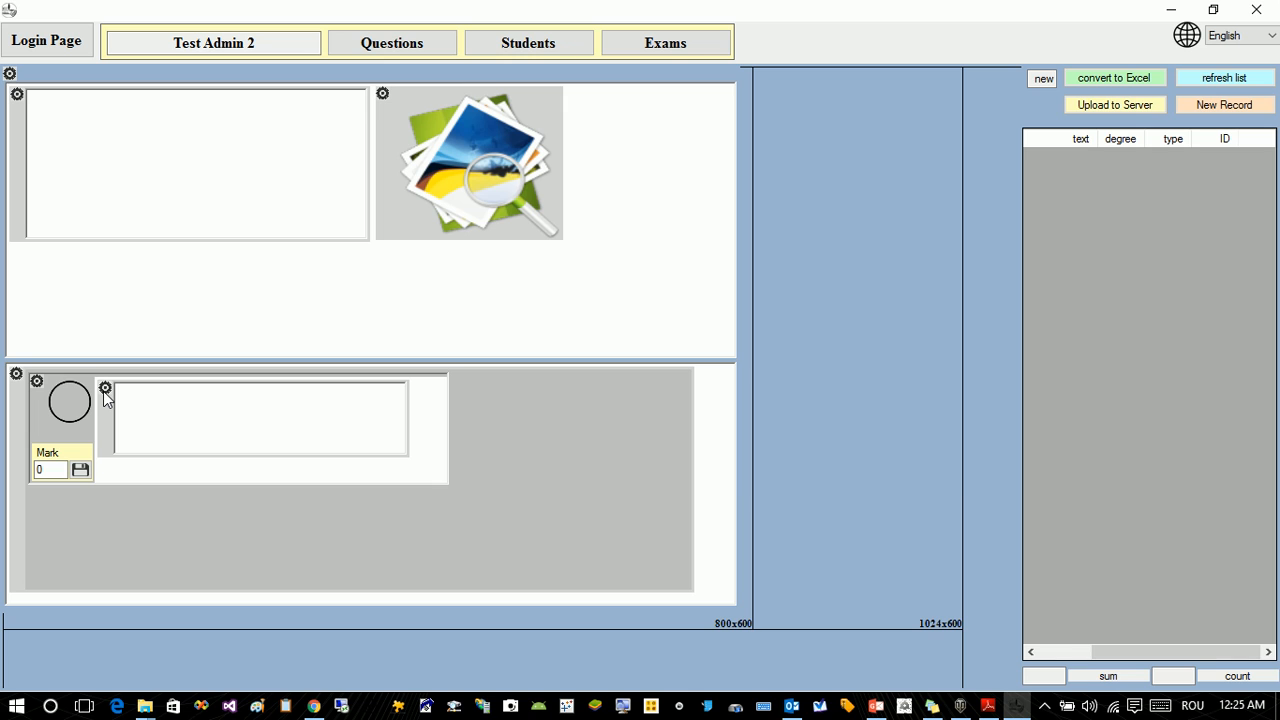
pyautogui.moveTo(105, 391)
pyautogui.moveTo(109, 402); pyautogui.dragTo(109, 402)
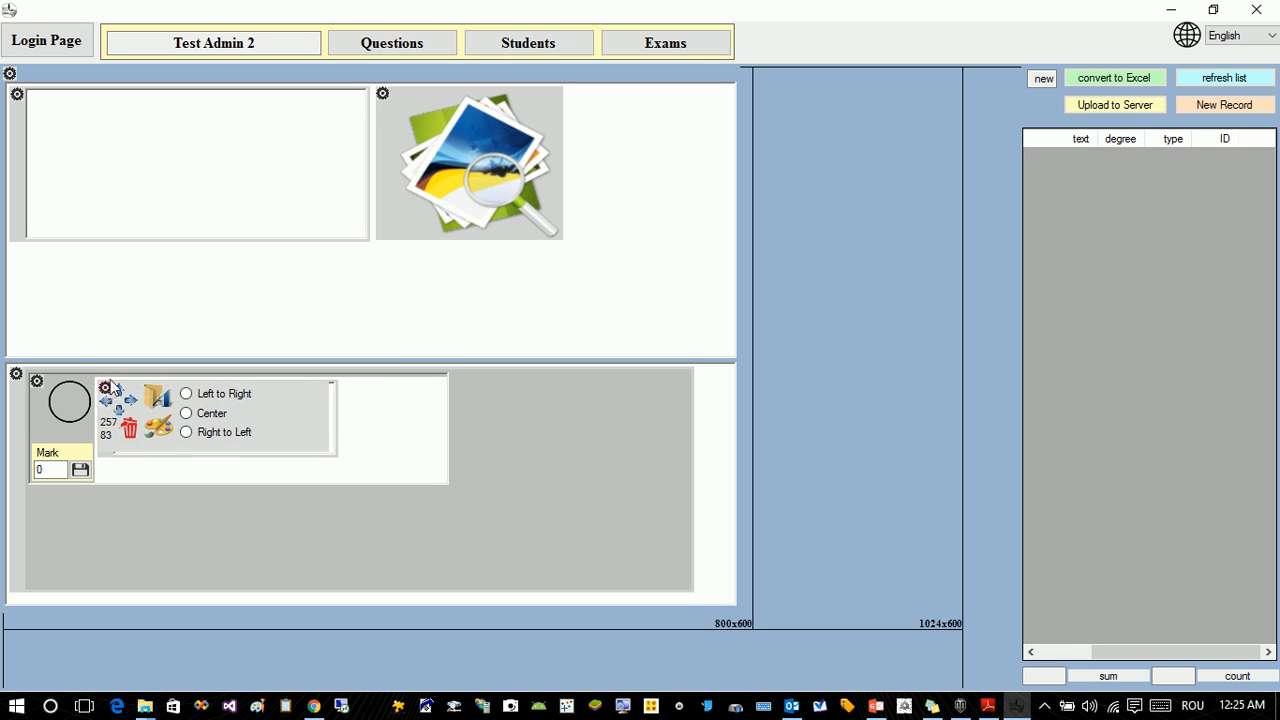
pyautogui.click(107, 389)
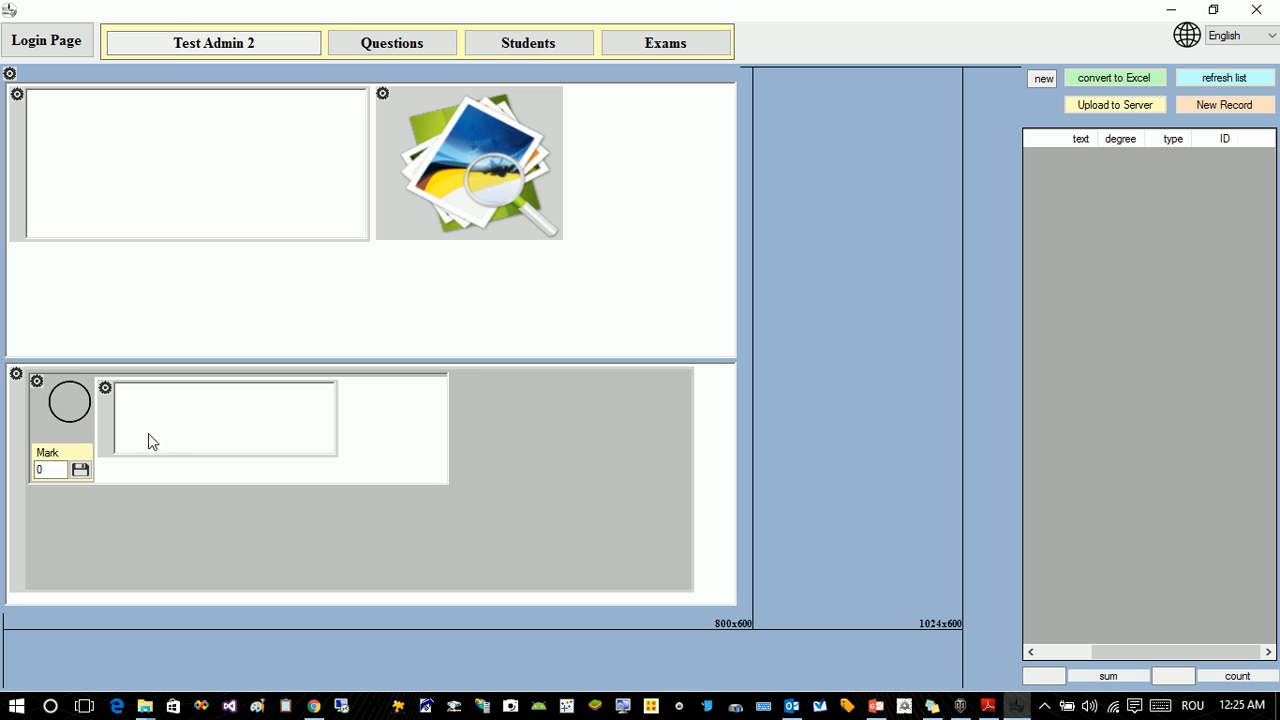
# Narrow the first answer item to 342 by 120 so it closely surrounds its text box
pyautogui.rightClick(167, 466)
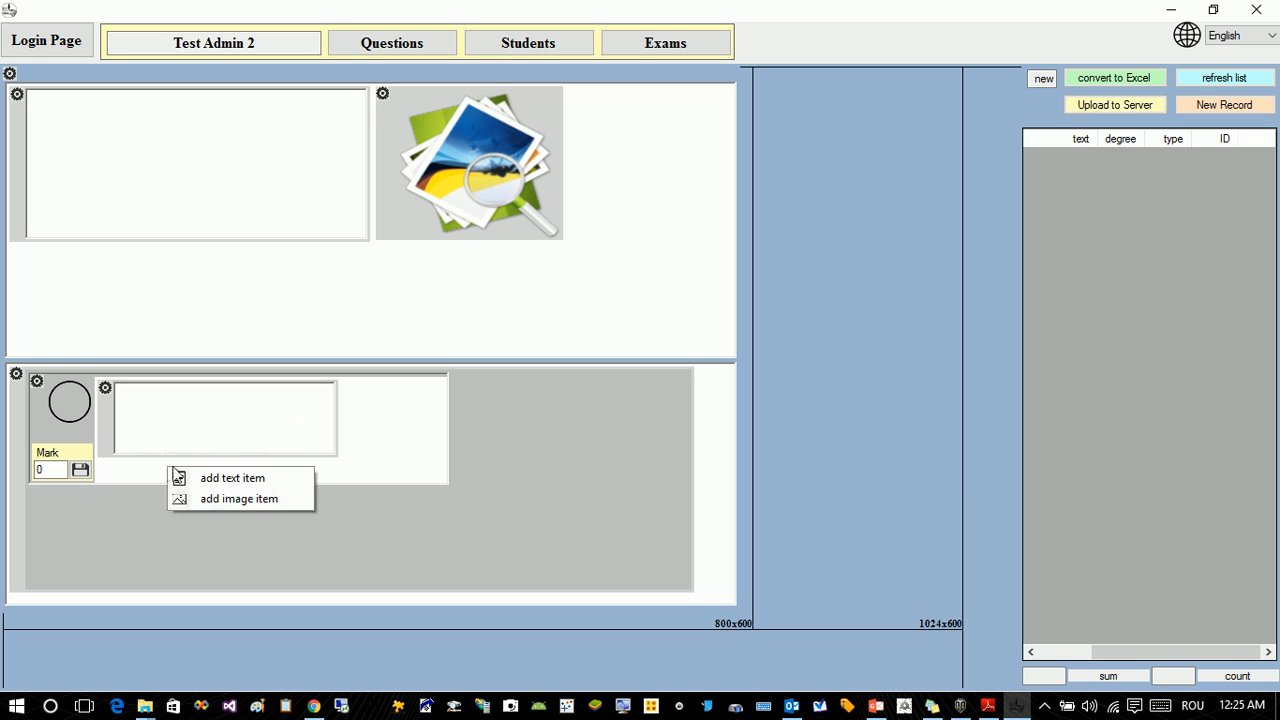
pyautogui.click(383, 454)
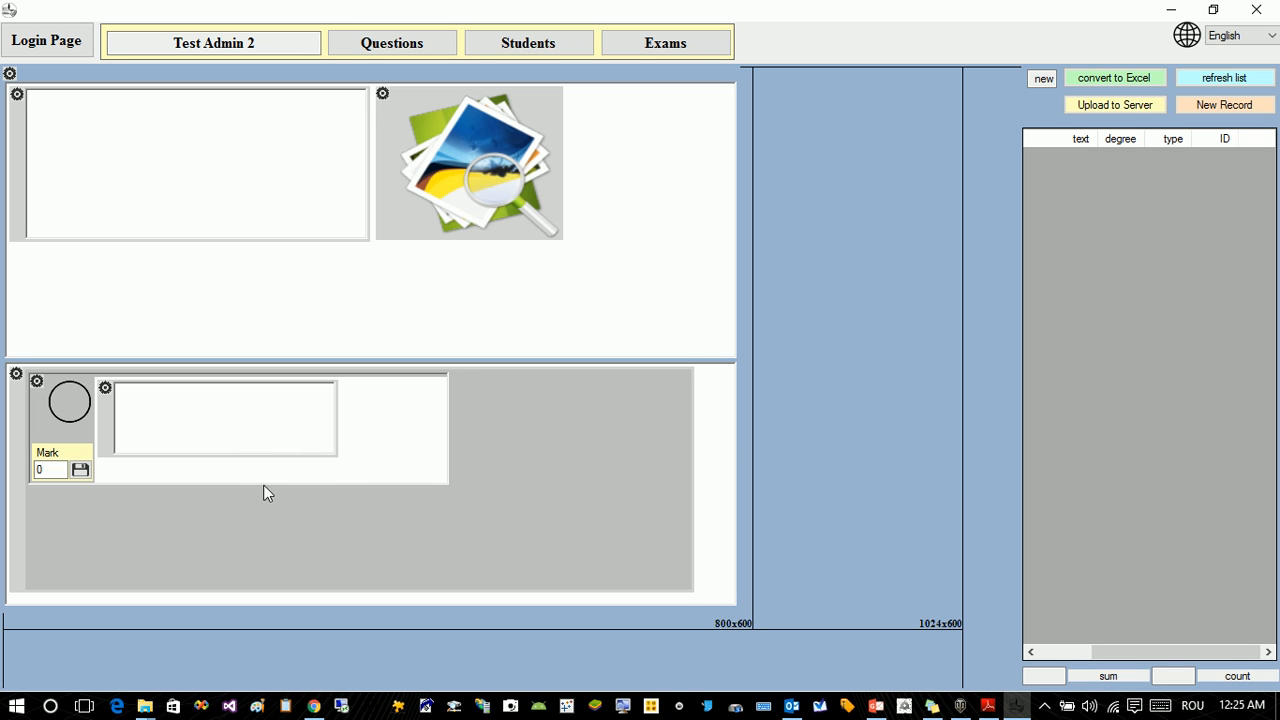
pyautogui.click(36, 383)
pyautogui.moveTo(39, 400); pyautogui.dragTo(63, 397)
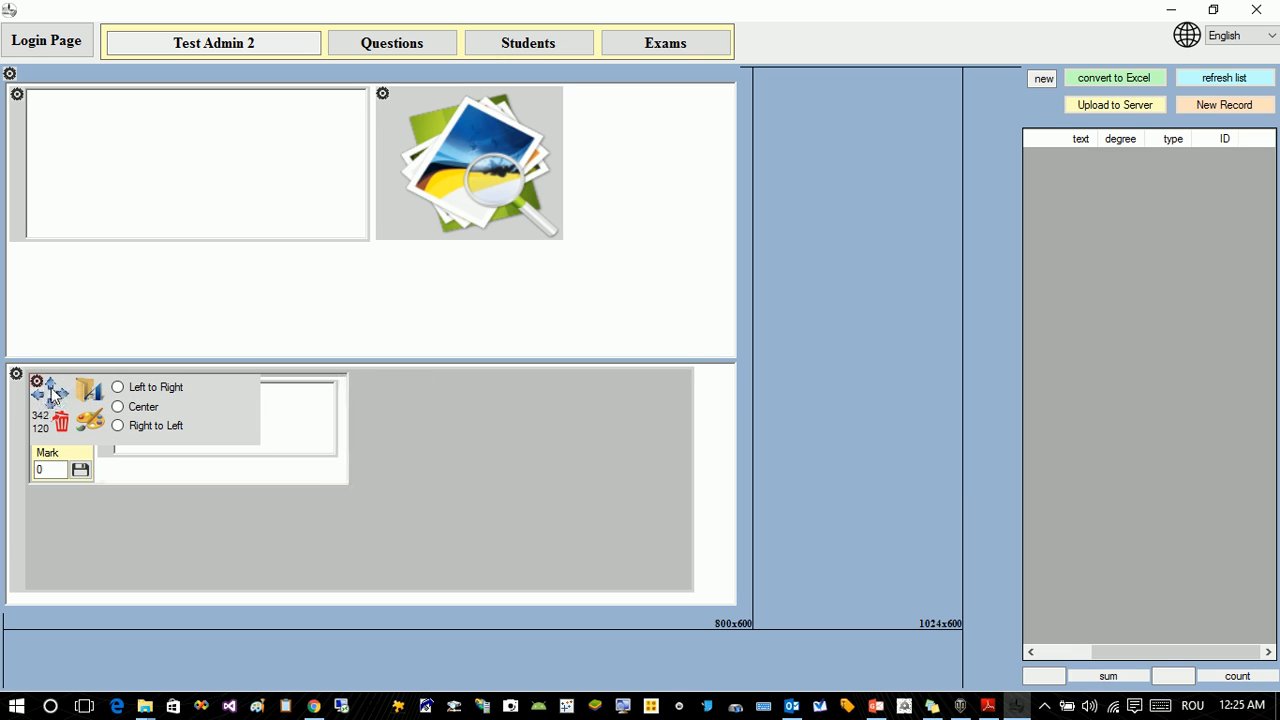
# Add a second answer item to the radio group and narrow it to 338 by 120 so it fits beside the first
pyautogui.rightClick(95, 512)
pyautogui.click(105, 520)
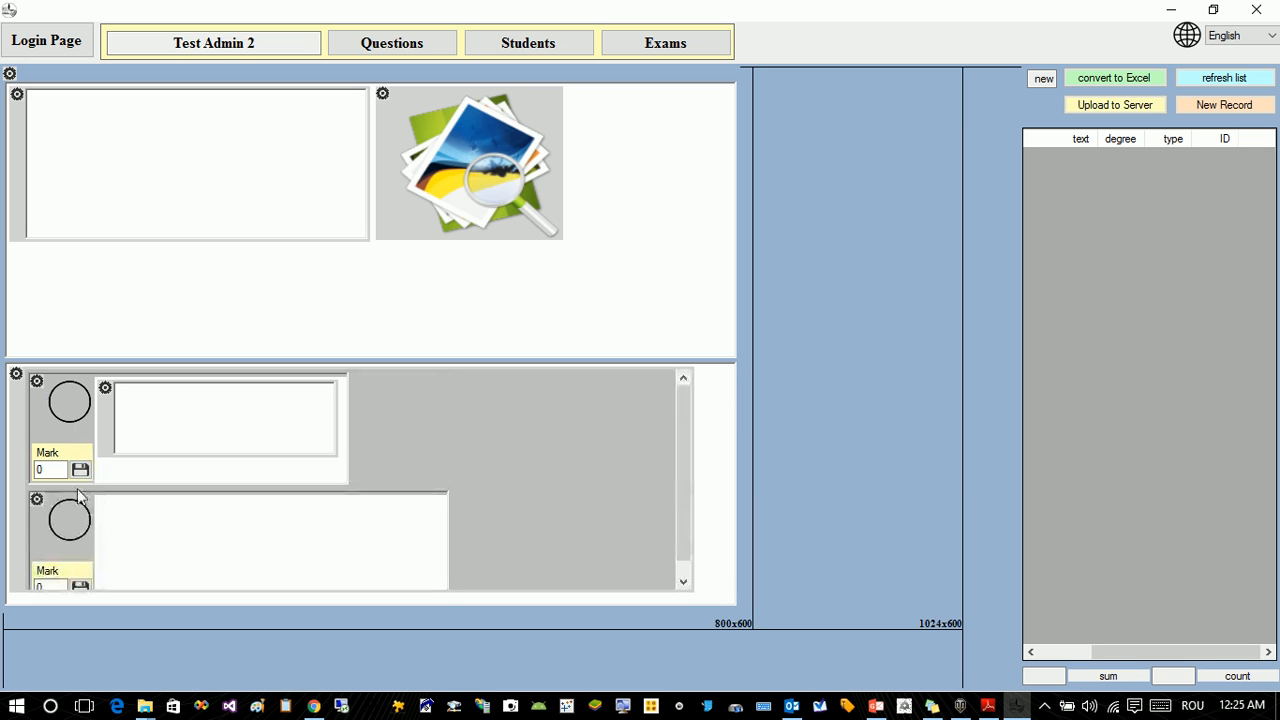
pyautogui.moveTo(36, 389)
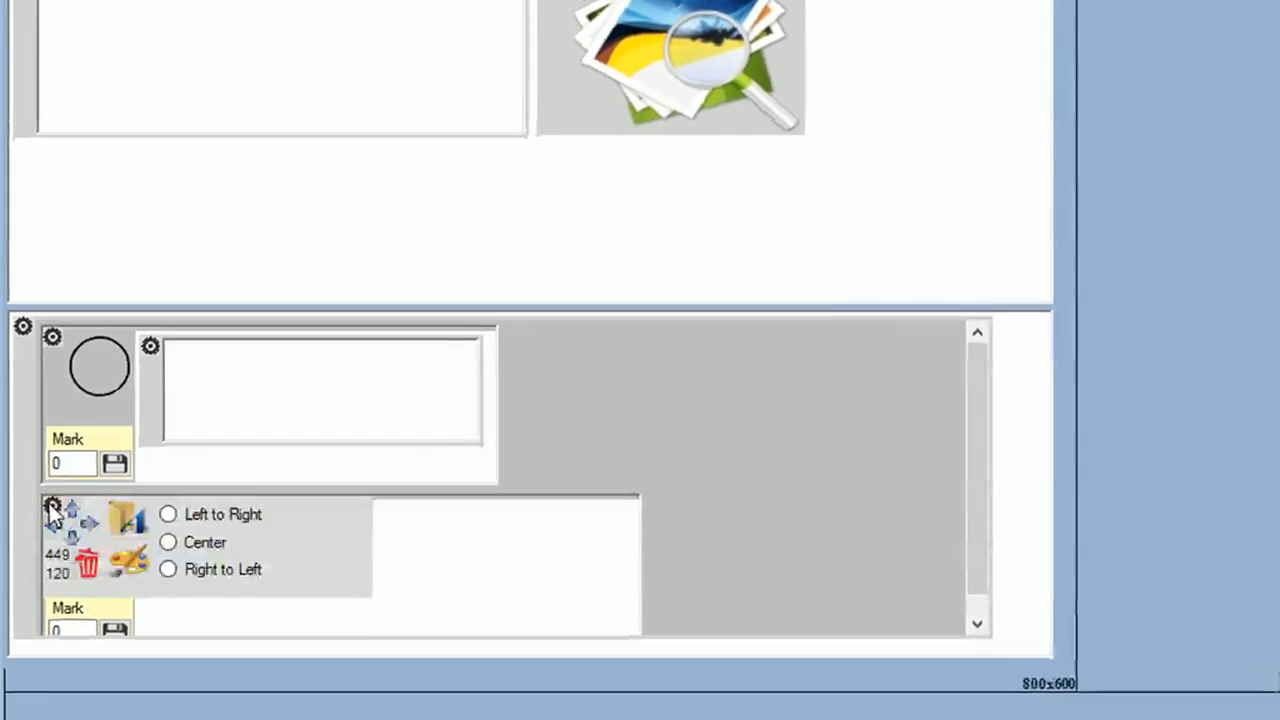
pyautogui.click(51, 512)
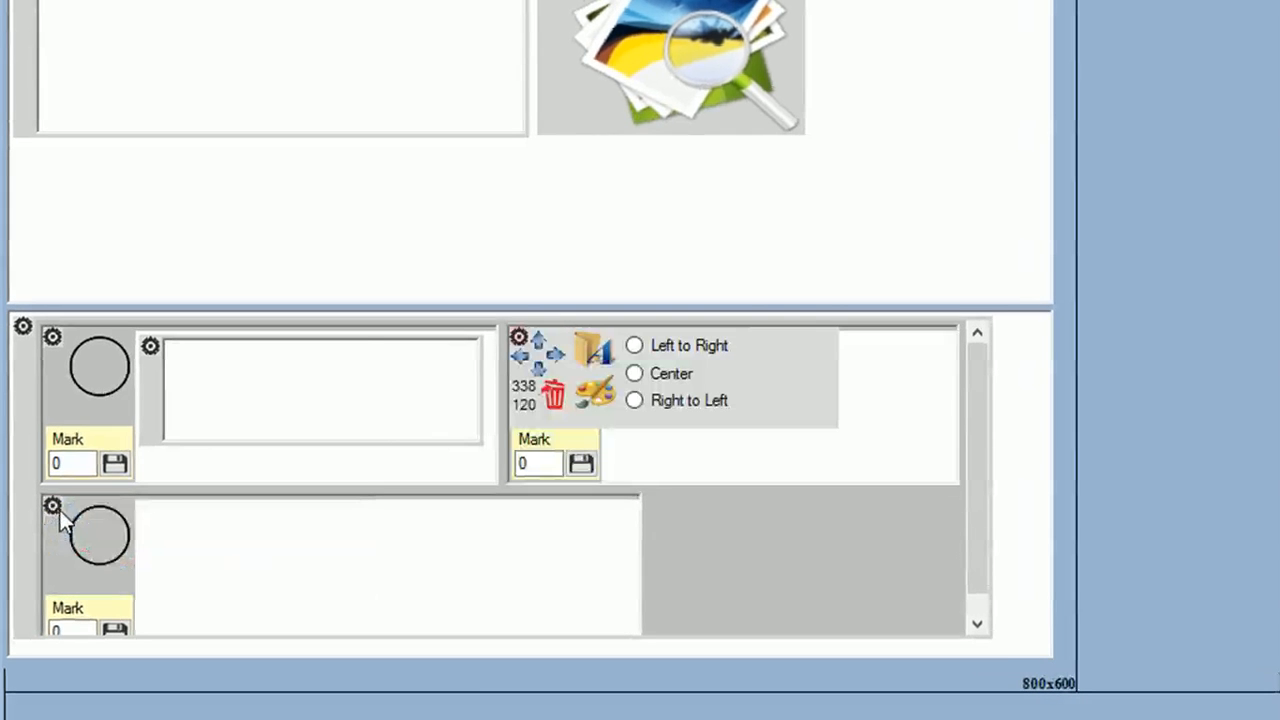
# Add a third answer item below the first, narrow it to about 343 by 120, and close its settings
pyautogui.click(53, 509)
pyautogui.click(56, 527)
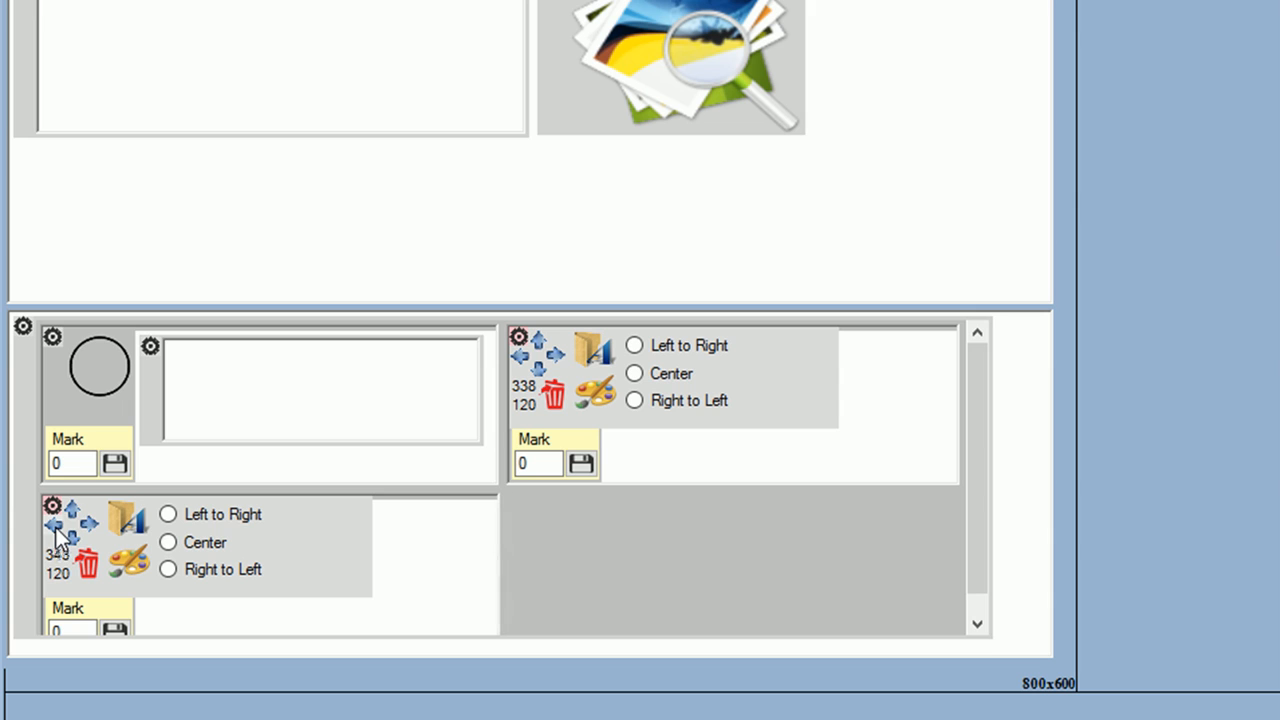
pyautogui.click(53, 507)
# Add a fourth answer item, narrow it to 335 by 120 so it fits beside the third, and close its settings
pyautogui.rightClick(572, 515)
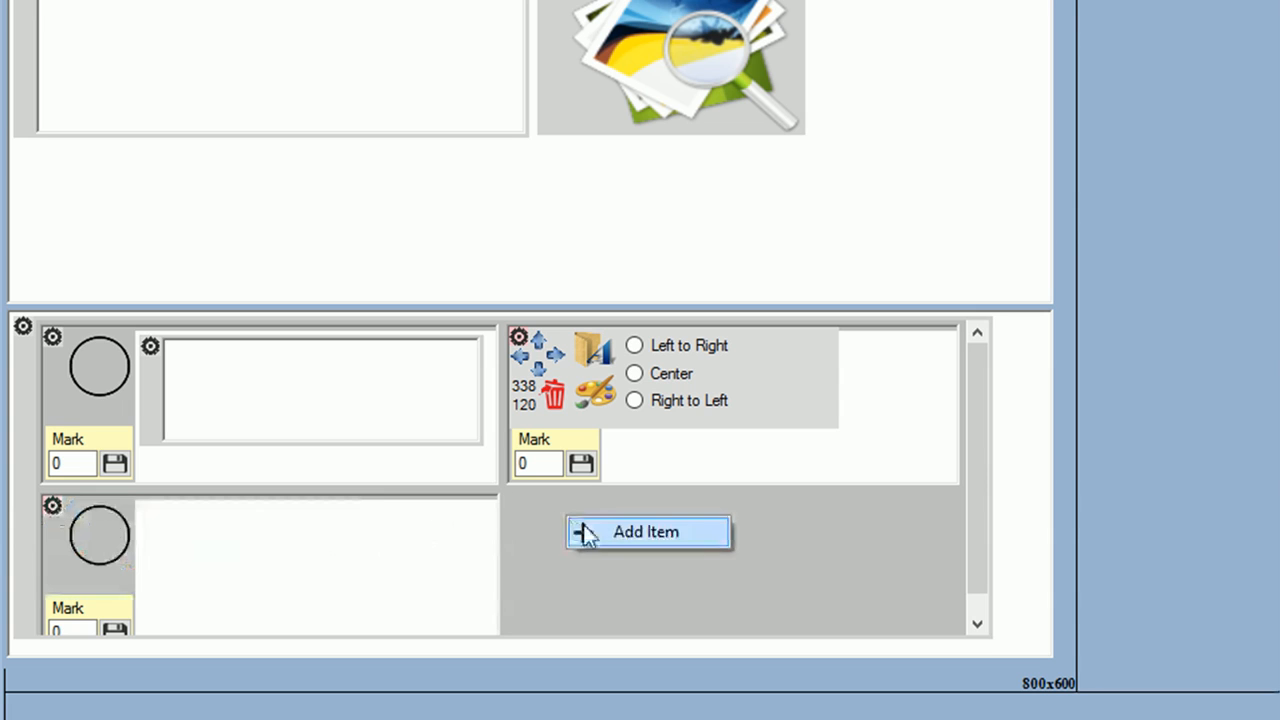
pyautogui.click(580, 531)
pyautogui.scroll(-2, 508, 551)
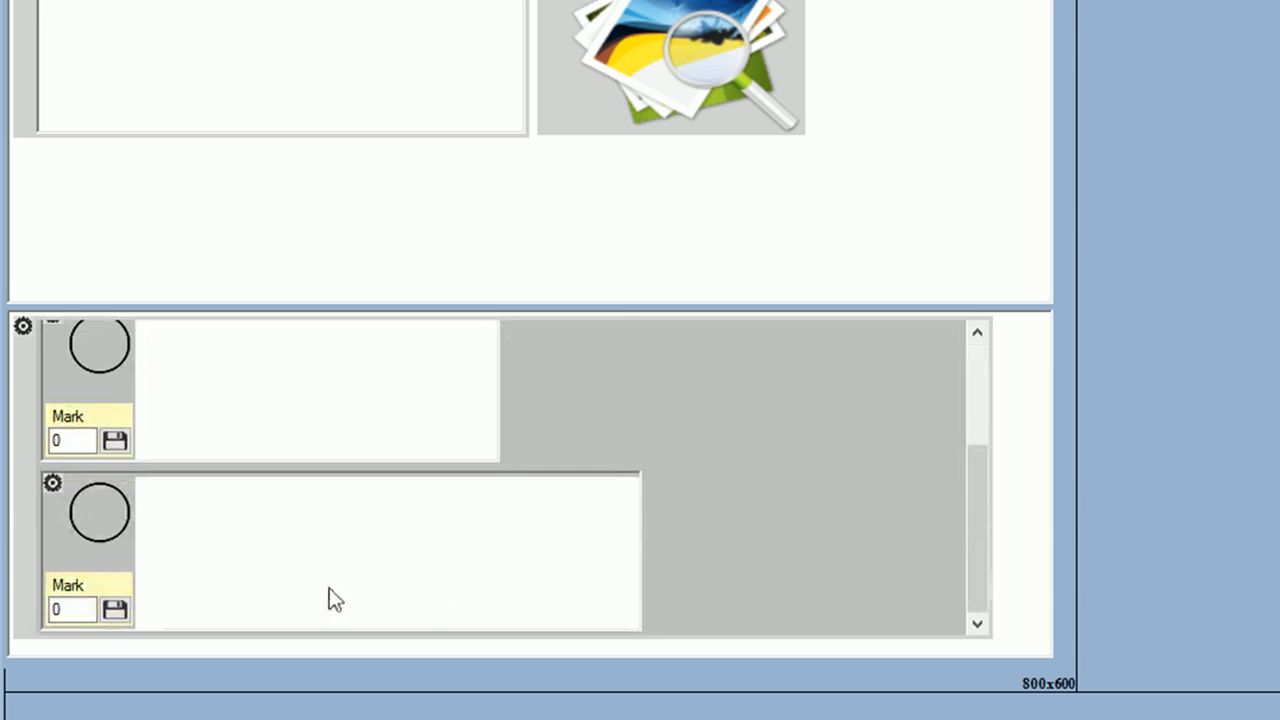
pyautogui.click(51, 503)
pyautogui.click(53, 502)
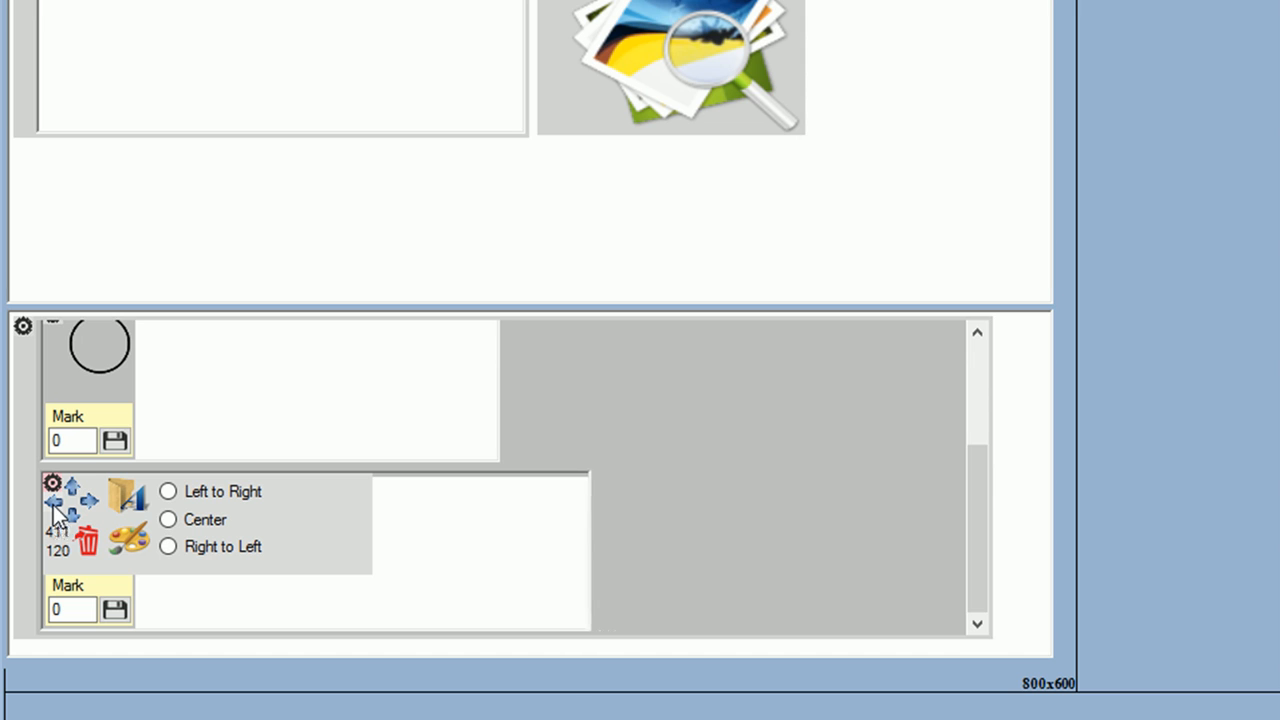
pyautogui.click(53, 505)
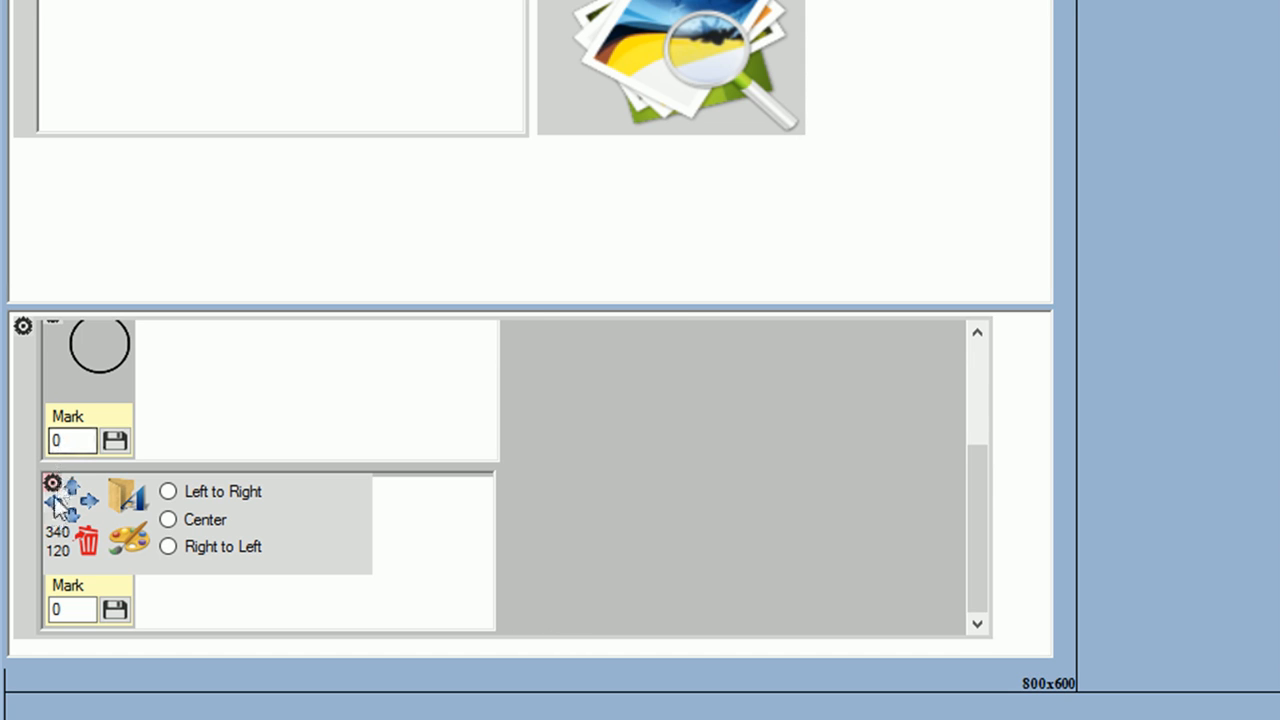
pyautogui.click(53, 505)
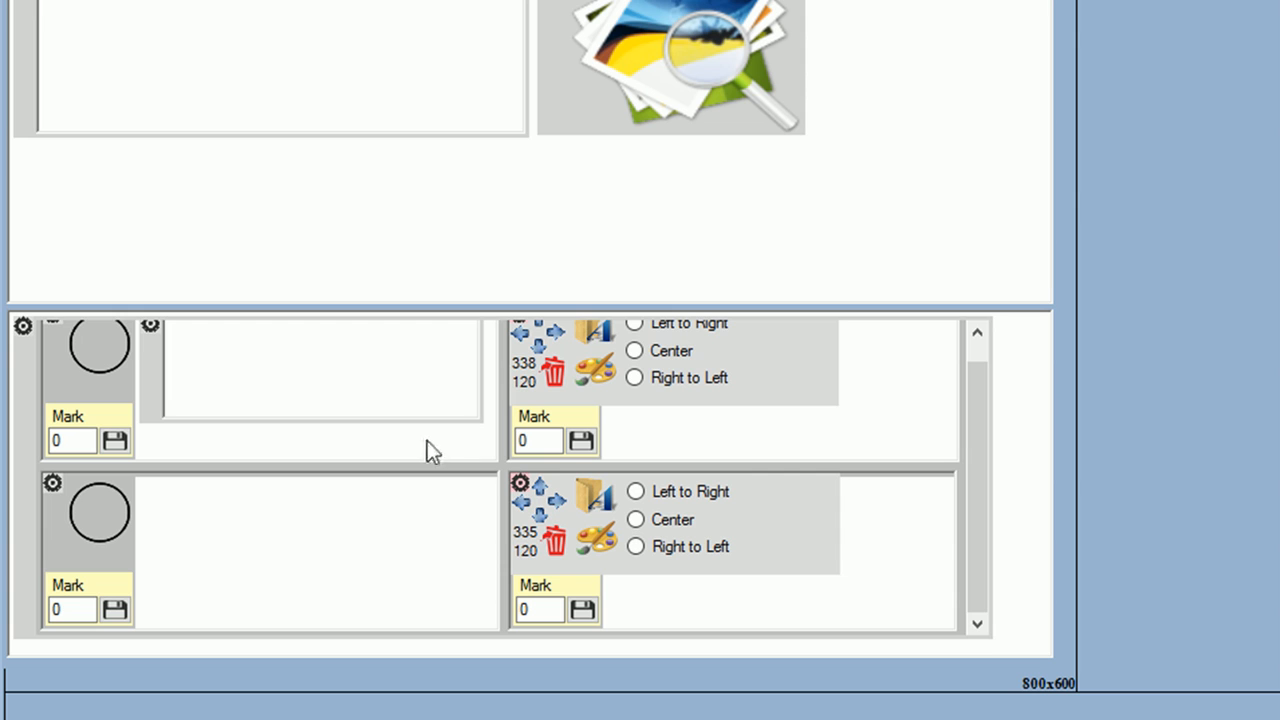
pyautogui.click(519, 484)
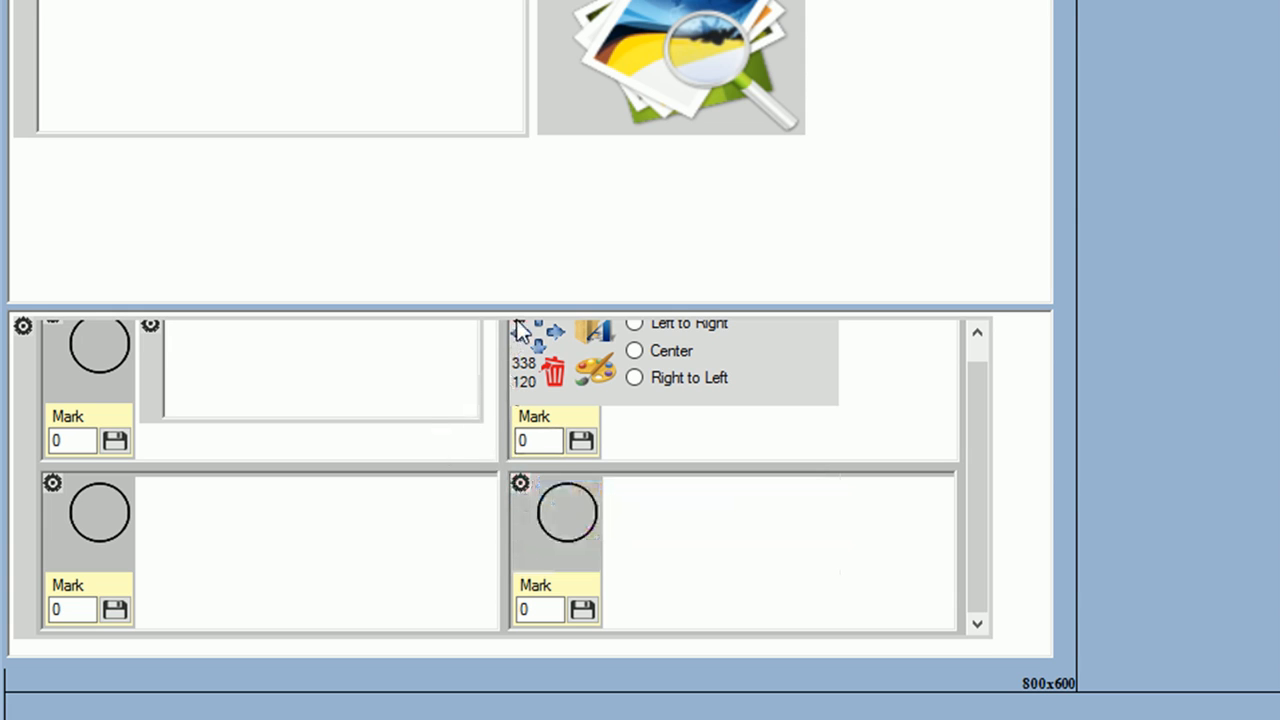
# Raise the divider between the question and answer areas, and enlarge the radio group to 731 by 294 to fit all four answers
pyautogui.moveTo(504, 307); pyautogui.dragTo(492, 240)
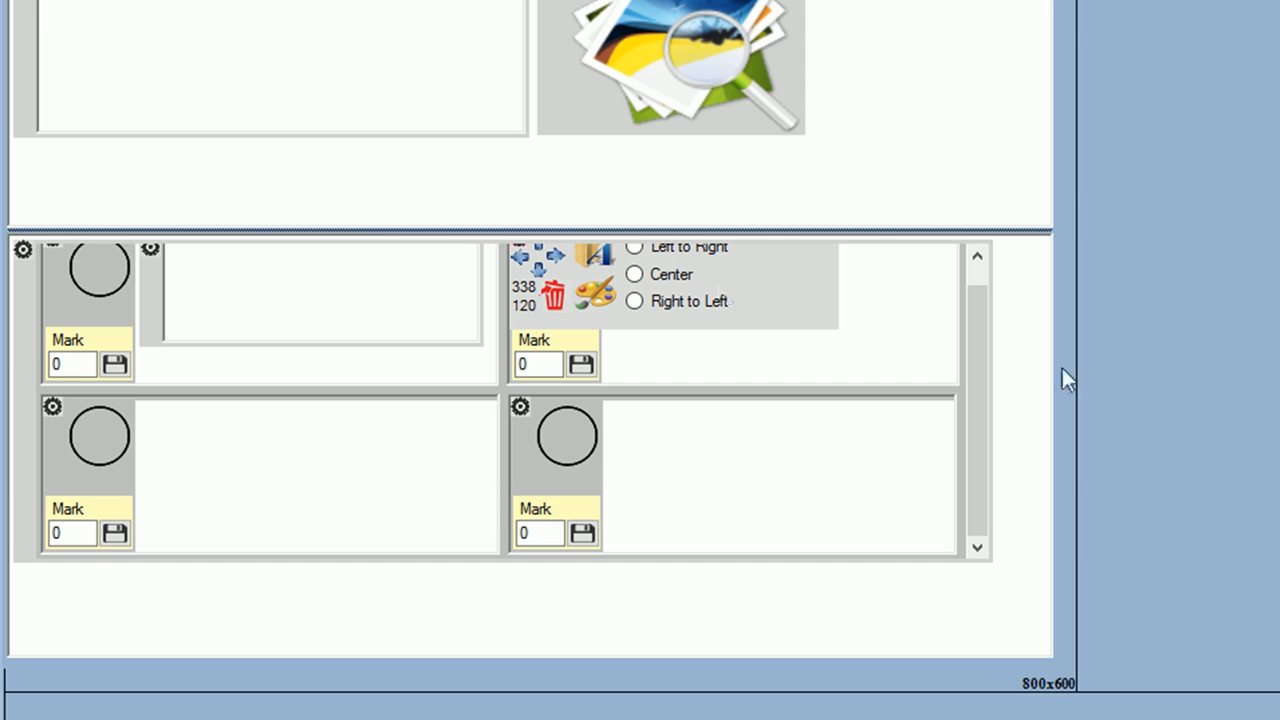
pyautogui.scroll(1, 984, 350)
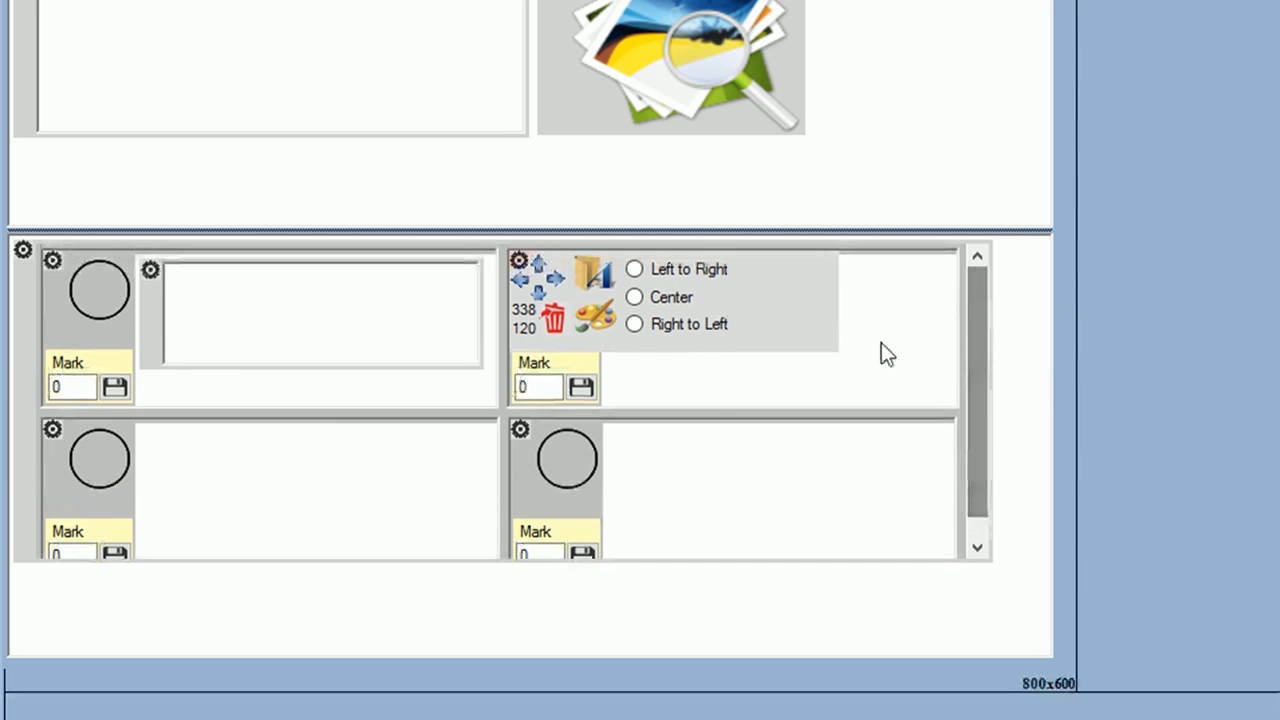
pyautogui.click(25, 249)
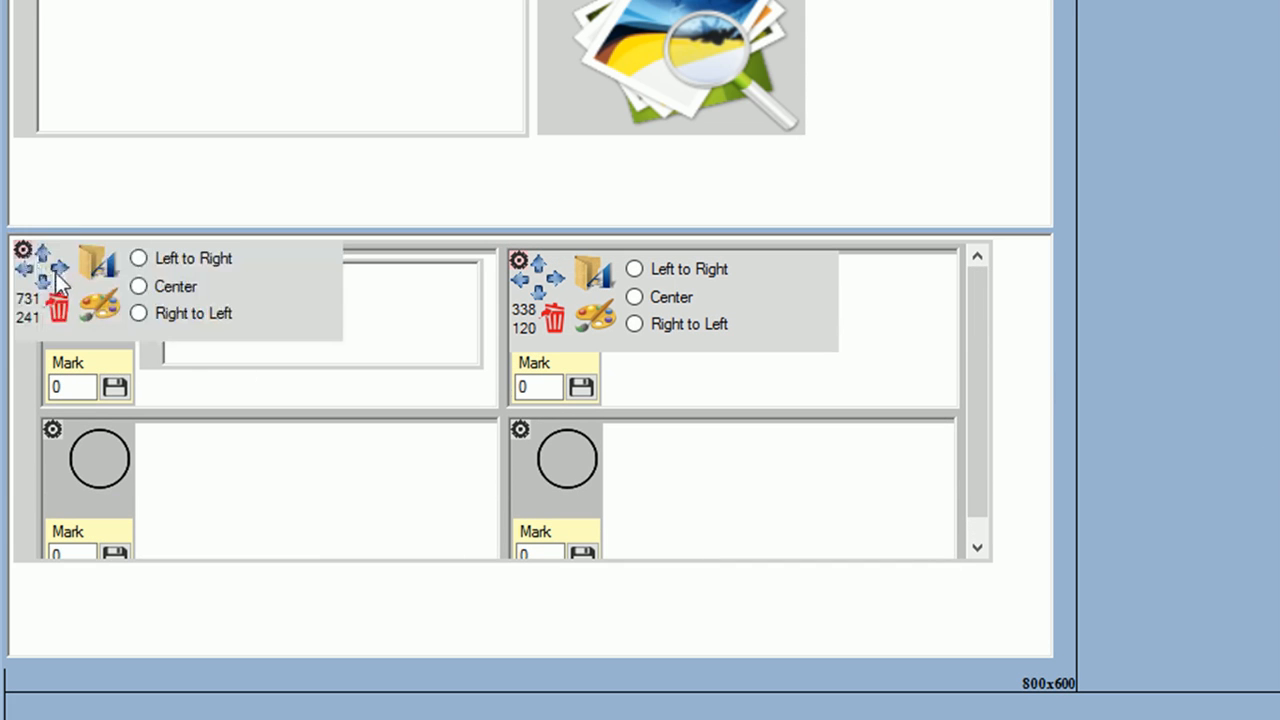
pyautogui.click(45, 279)
pyautogui.click(45, 278)
pyautogui.click(45, 278)
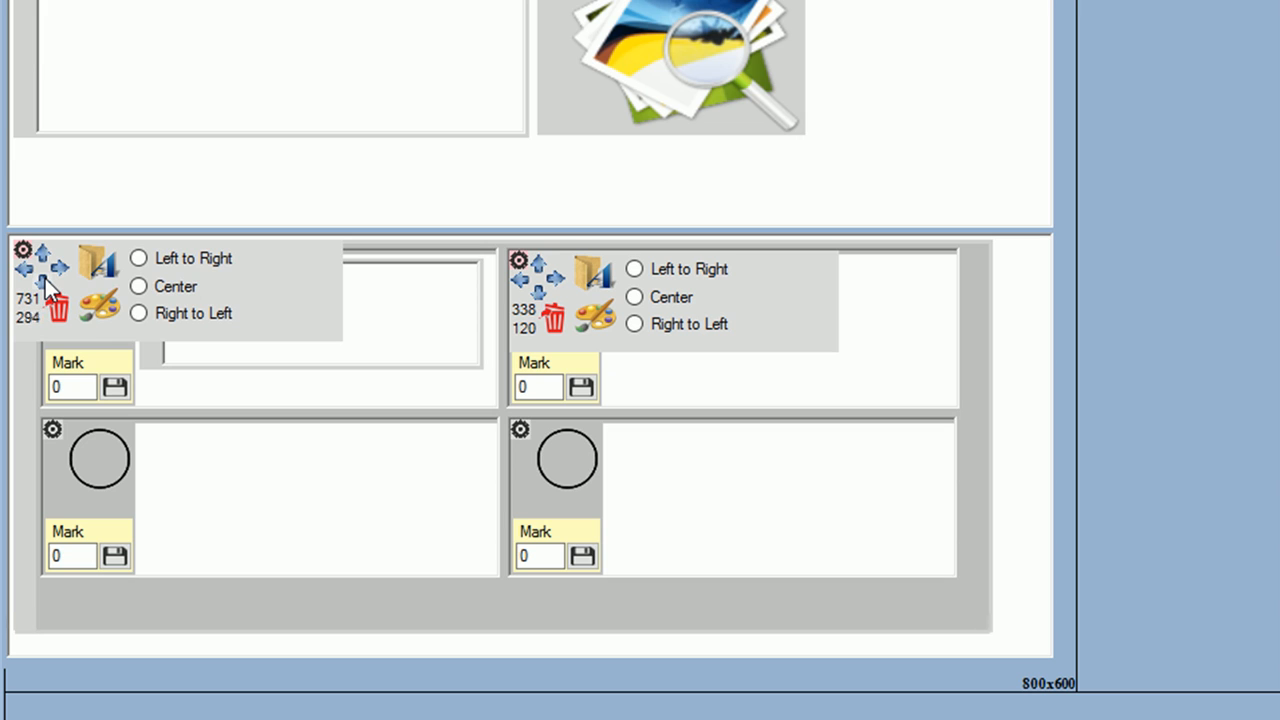
pyautogui.click(23, 250)
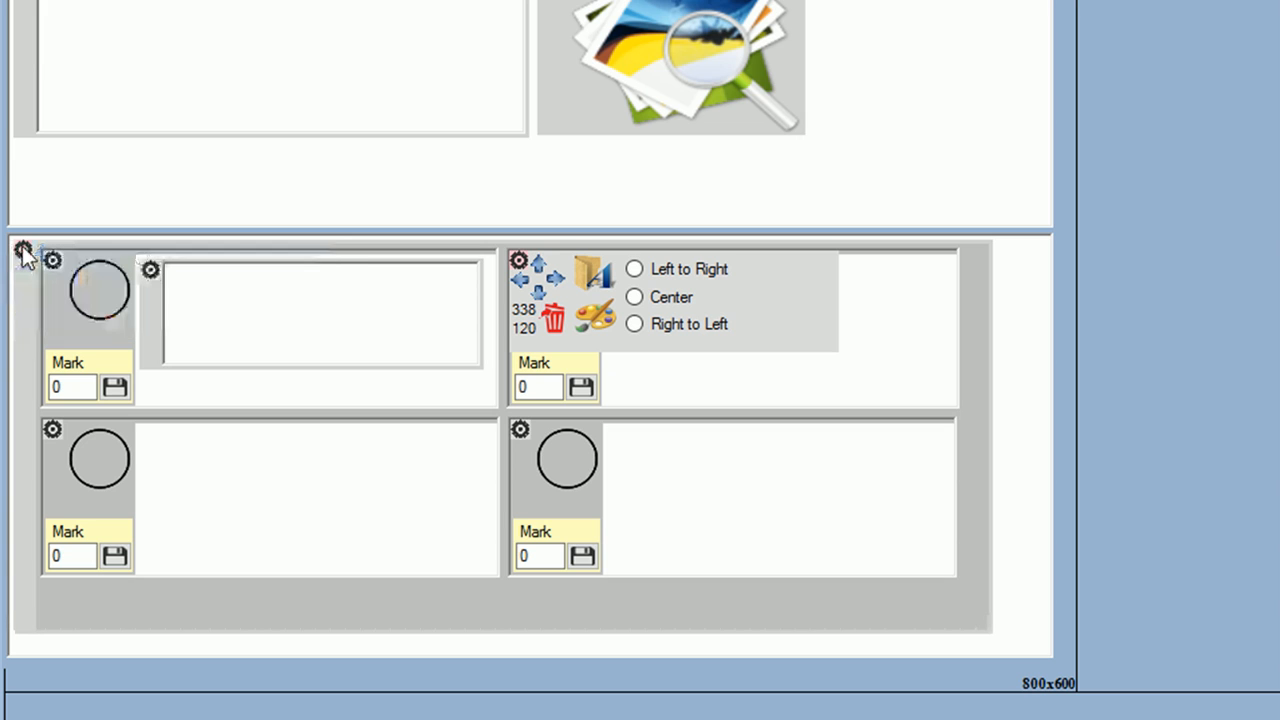
# Close the second answer's settings and add a text item to each of the second, third and fourth answers
pyautogui.click(519, 262)
pyautogui.rightClick(644, 274)
pyautogui.click(681, 287)
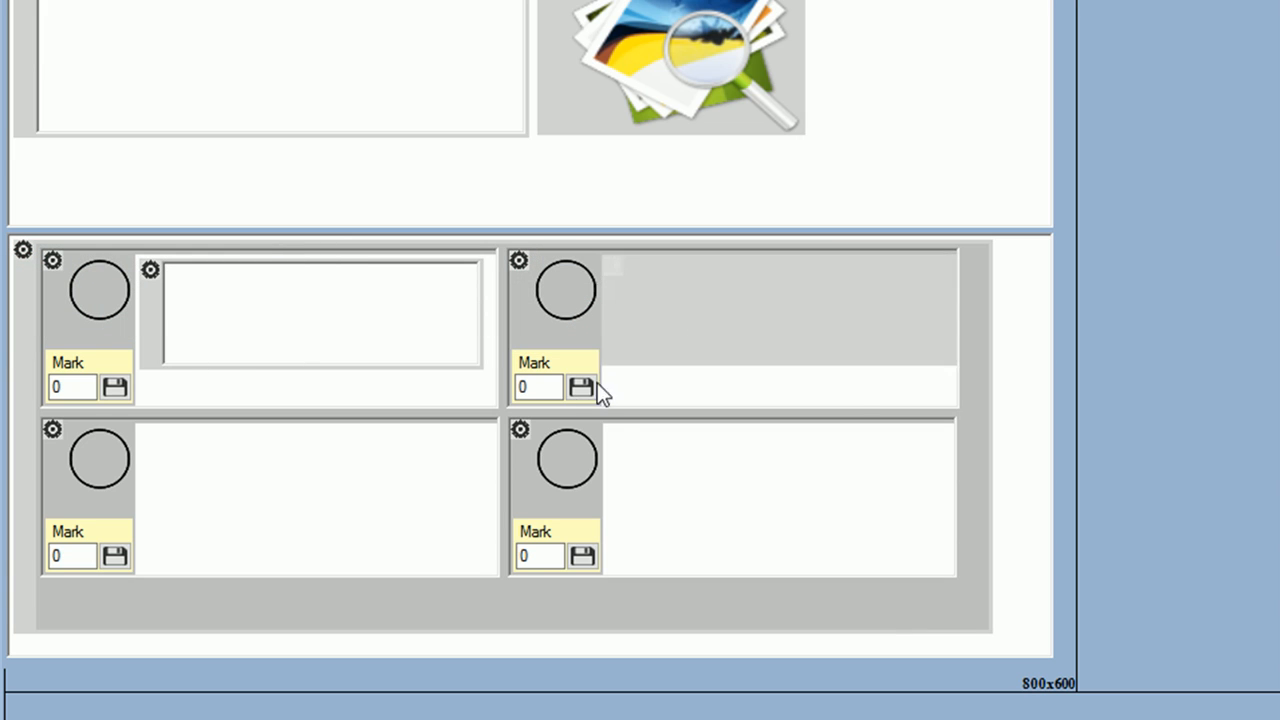
pyautogui.rightClick(258, 477)
pyautogui.click(293, 489)
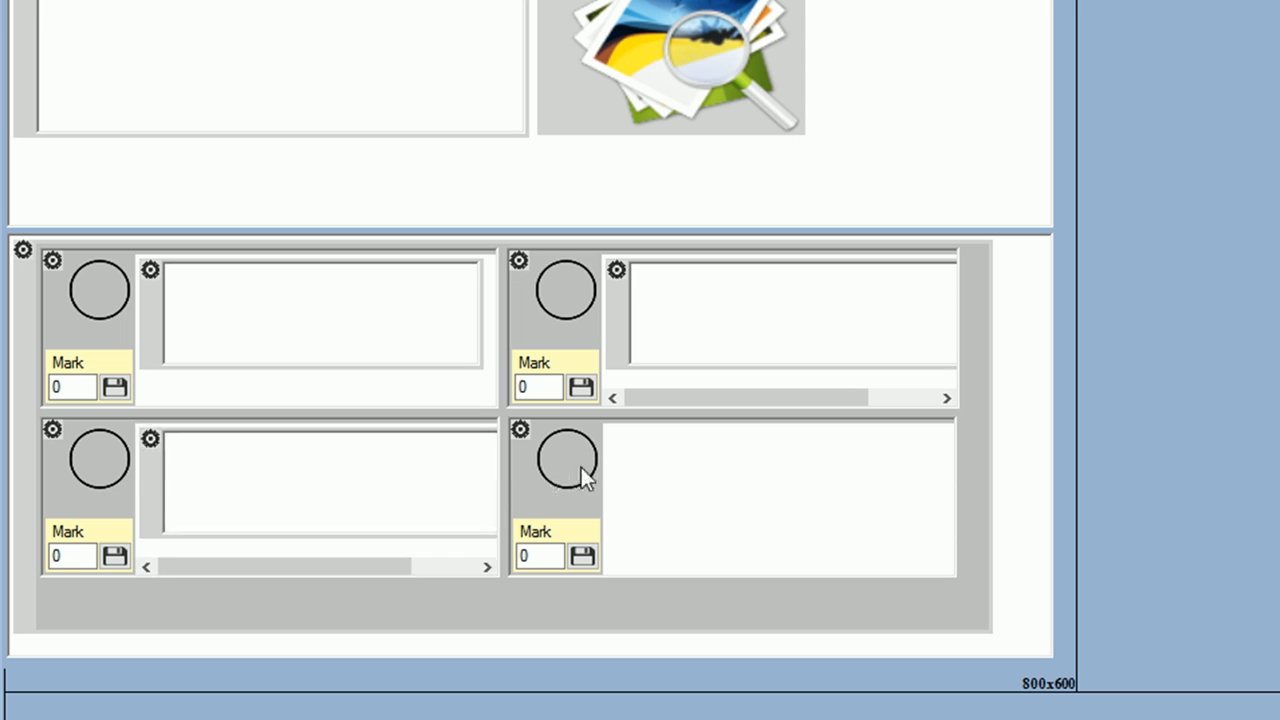
pyautogui.rightClick(649, 457)
pyautogui.click(693, 474)
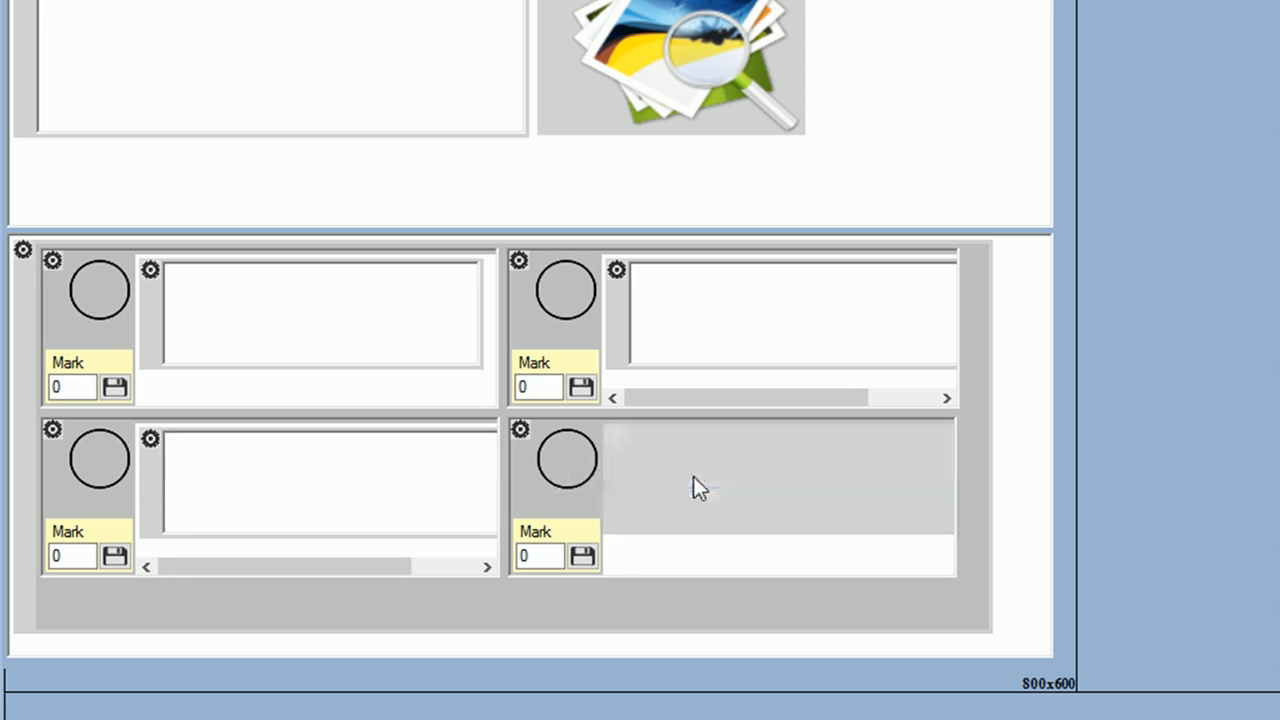
# Try the radio buttons by selecting the second, first, third and fourth answers in turn
pyautogui.click(561, 294)
pyautogui.click(112, 295)
pyautogui.click(98, 460)
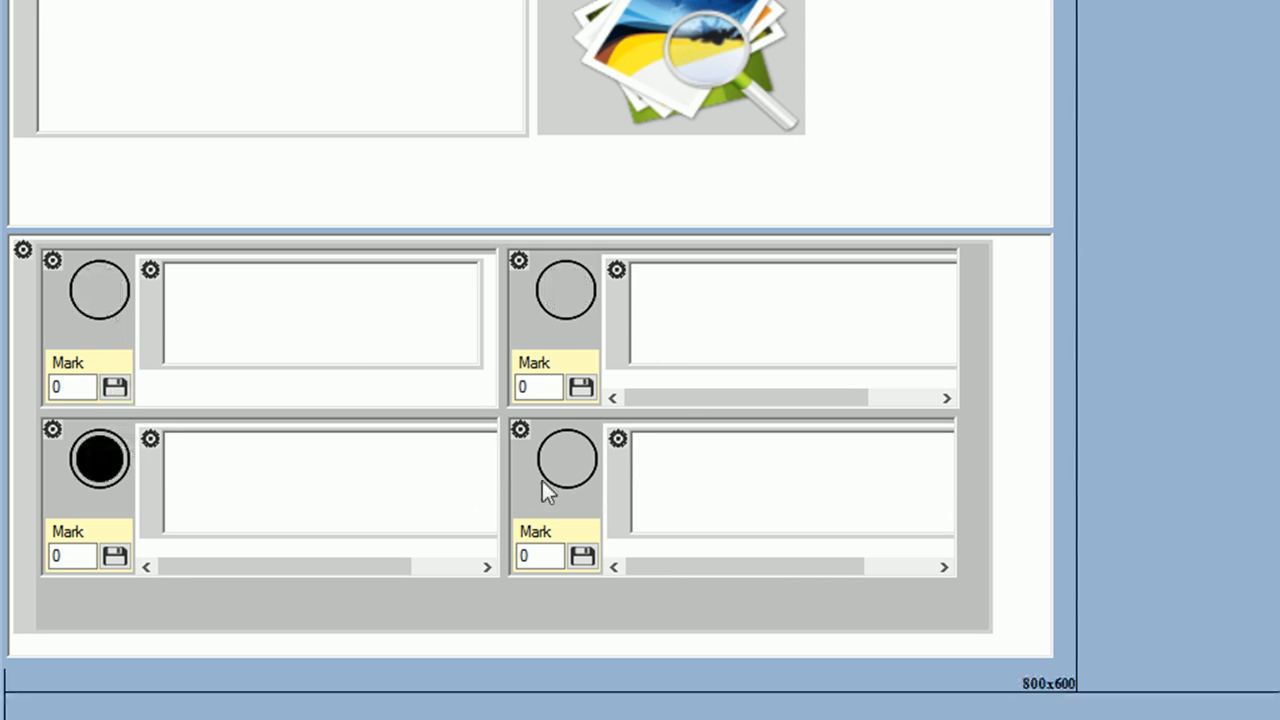
pyautogui.click(564, 456)
# Narrow the second answer's text box to 253 wide and the fourth's to fit within its answer item, closing both settings
pyautogui.click(615, 270)
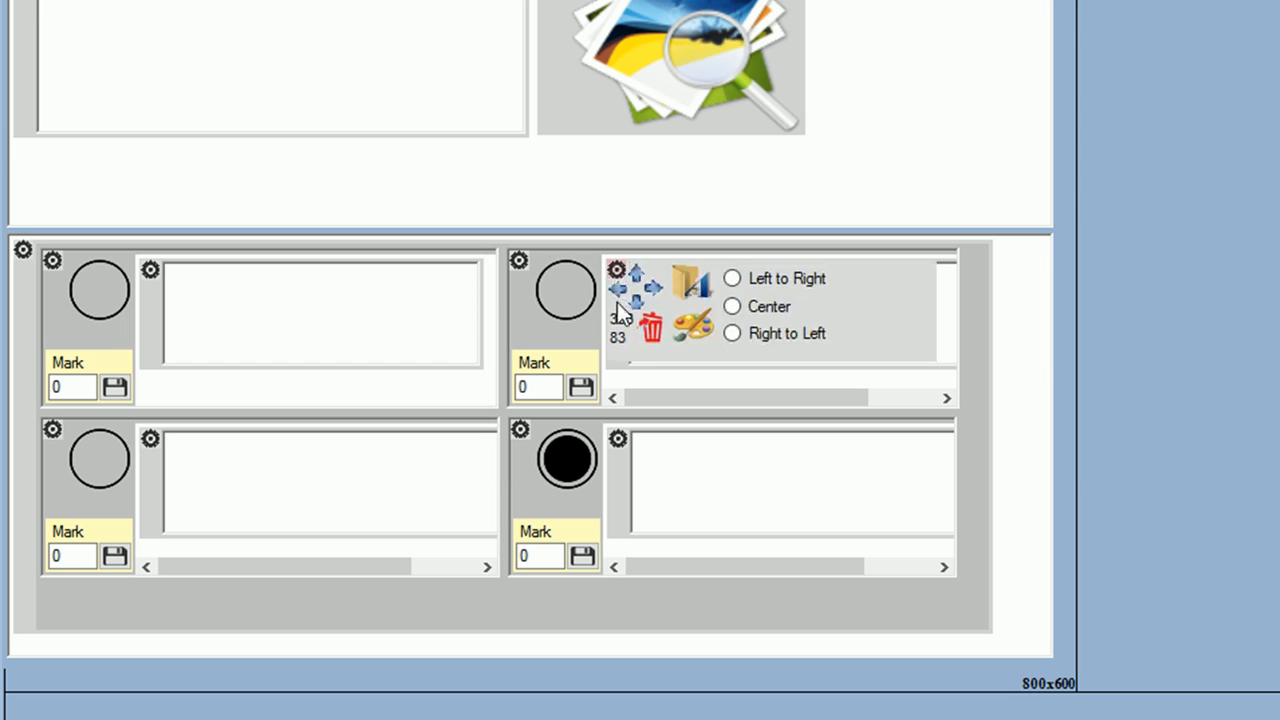
pyautogui.click(617, 290)
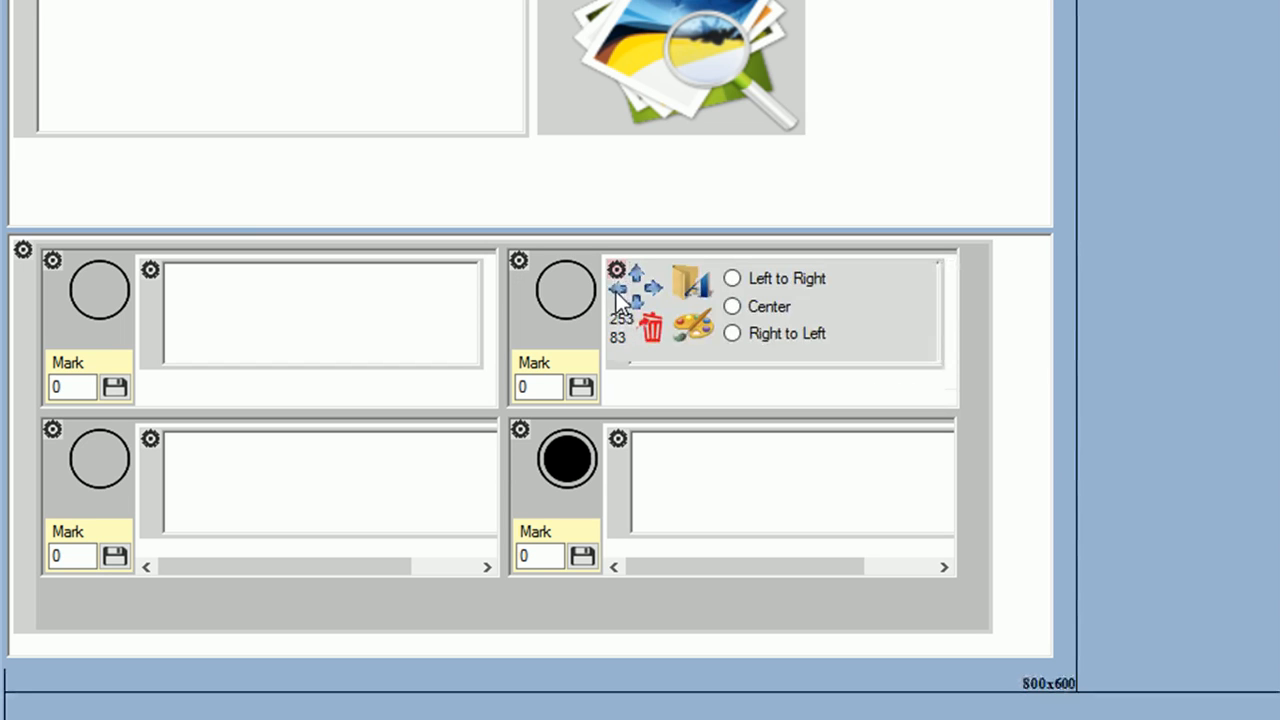
pyautogui.click(617, 271)
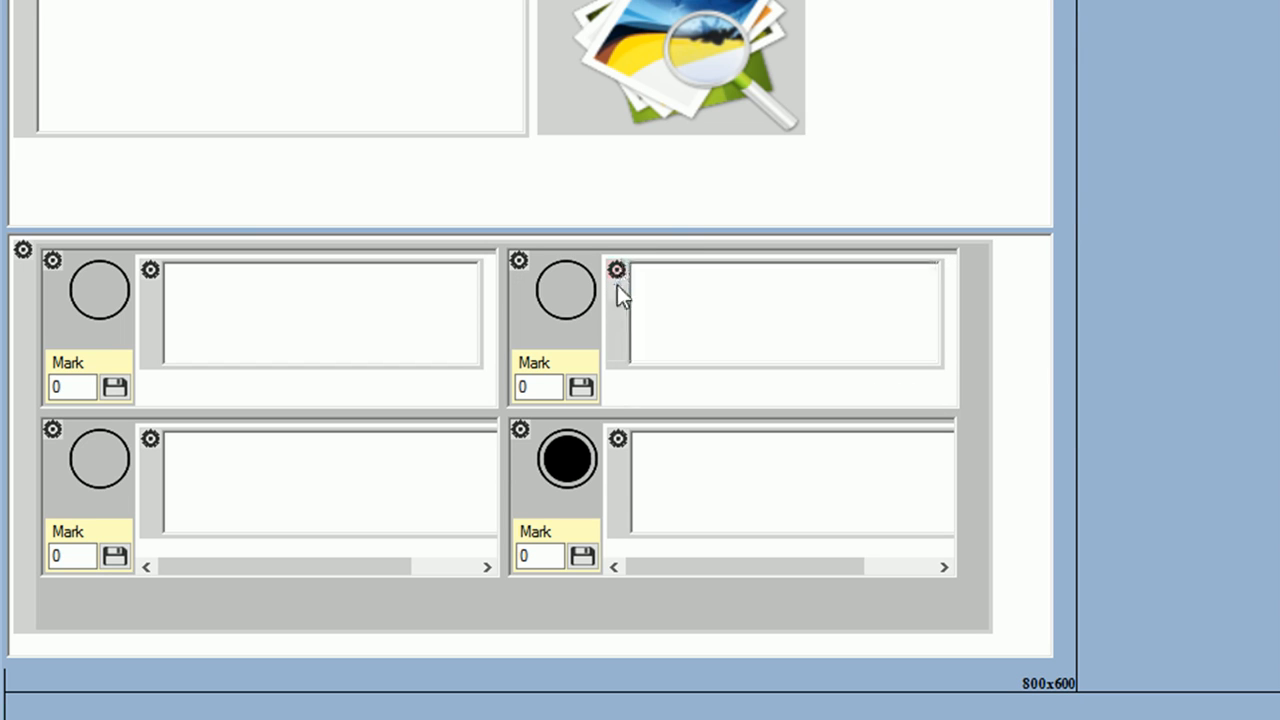
pyautogui.click(618, 438)
pyautogui.click(615, 457)
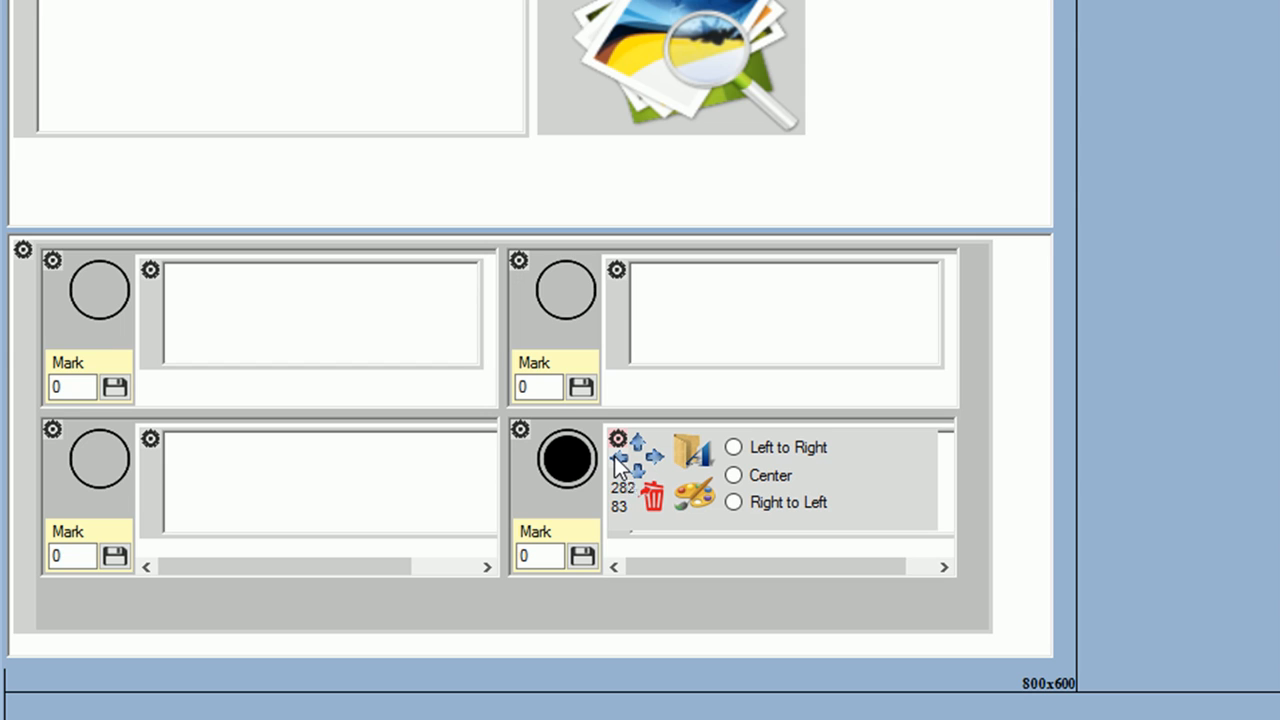
pyautogui.click(618, 438)
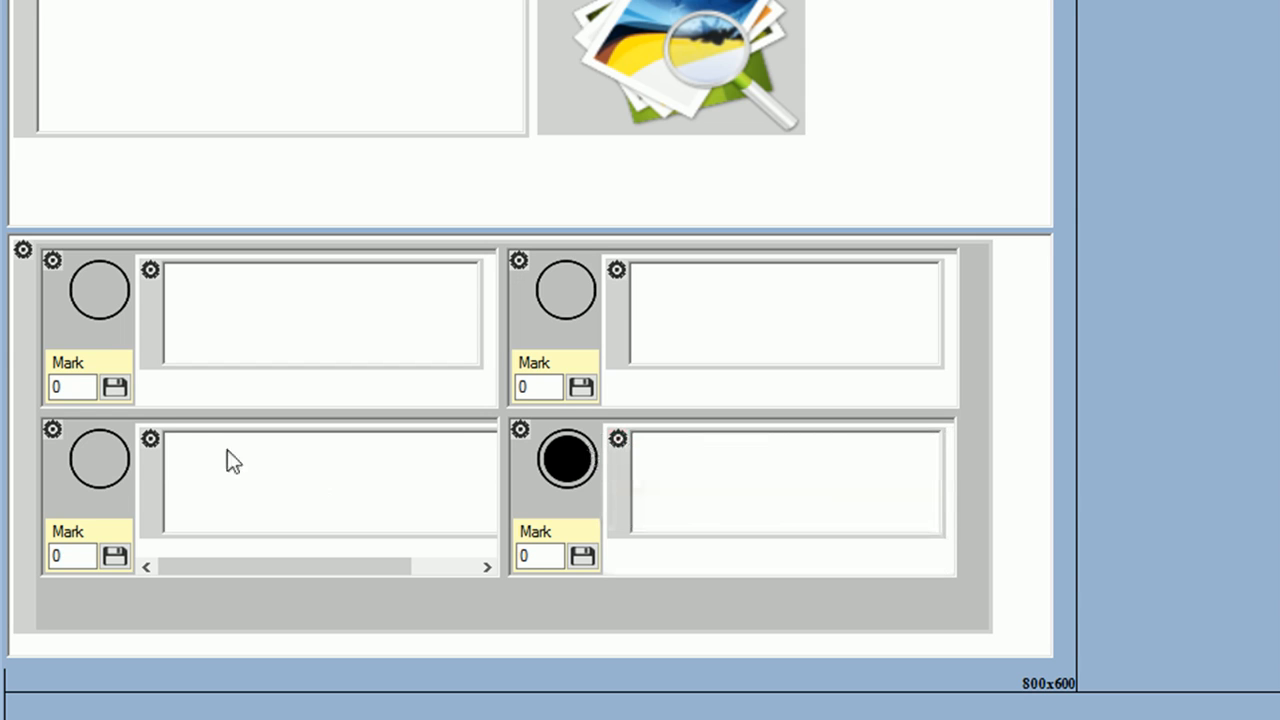
# Narrow the third answer's text box to 262 wide, close its settings, and select the first answer's radio button
pyautogui.click(150, 439)
pyautogui.click(155, 459)
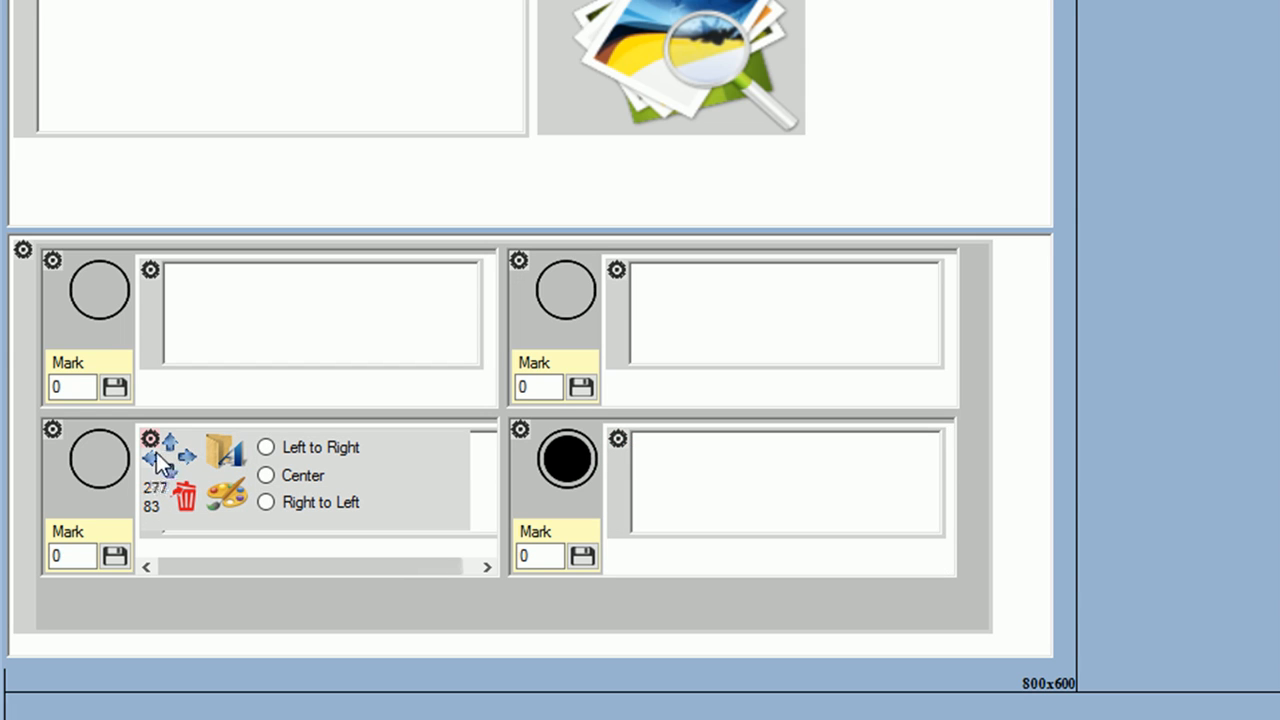
pyautogui.click(181, 453)
pyautogui.click(181, 453)
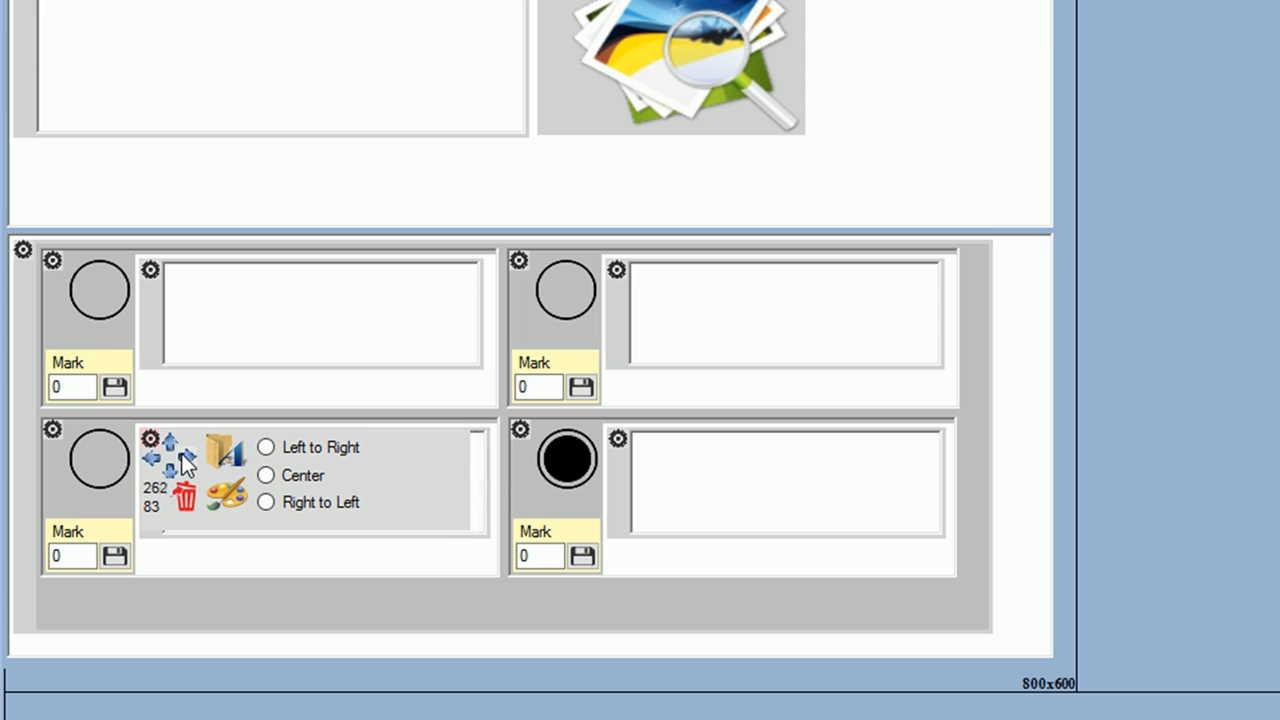
pyautogui.click(150, 439)
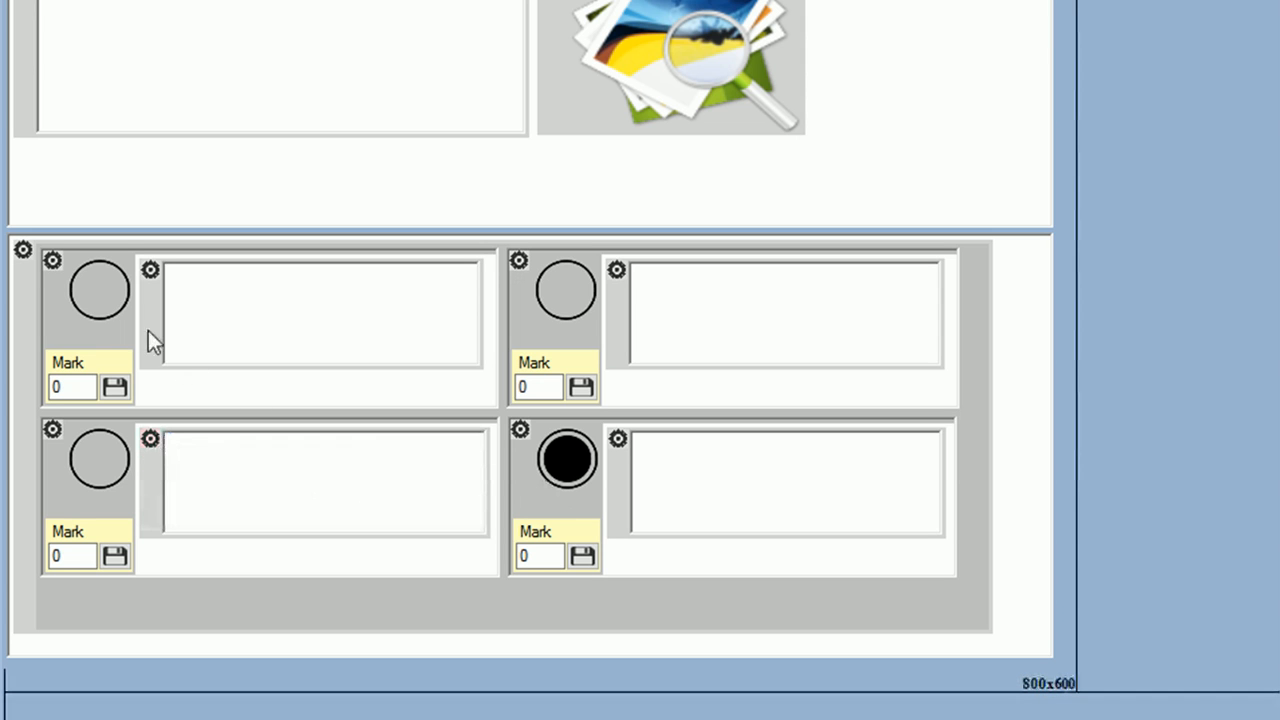
pyautogui.click(104, 294)
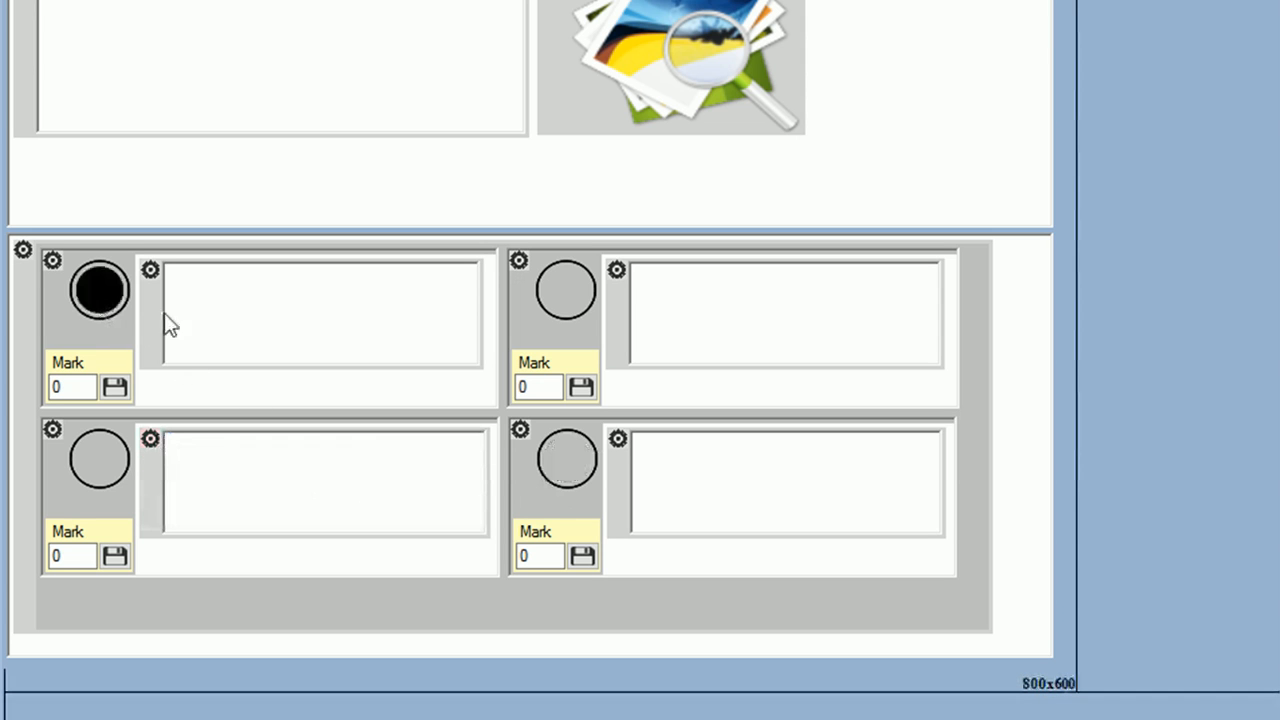
# Enter "here is the question" as the question text and "answe 1", "asnwer 2", "answer 3" and "answer 4" as the answers
pyautogui.click(256, 89)
pyautogui.write('here is the q')
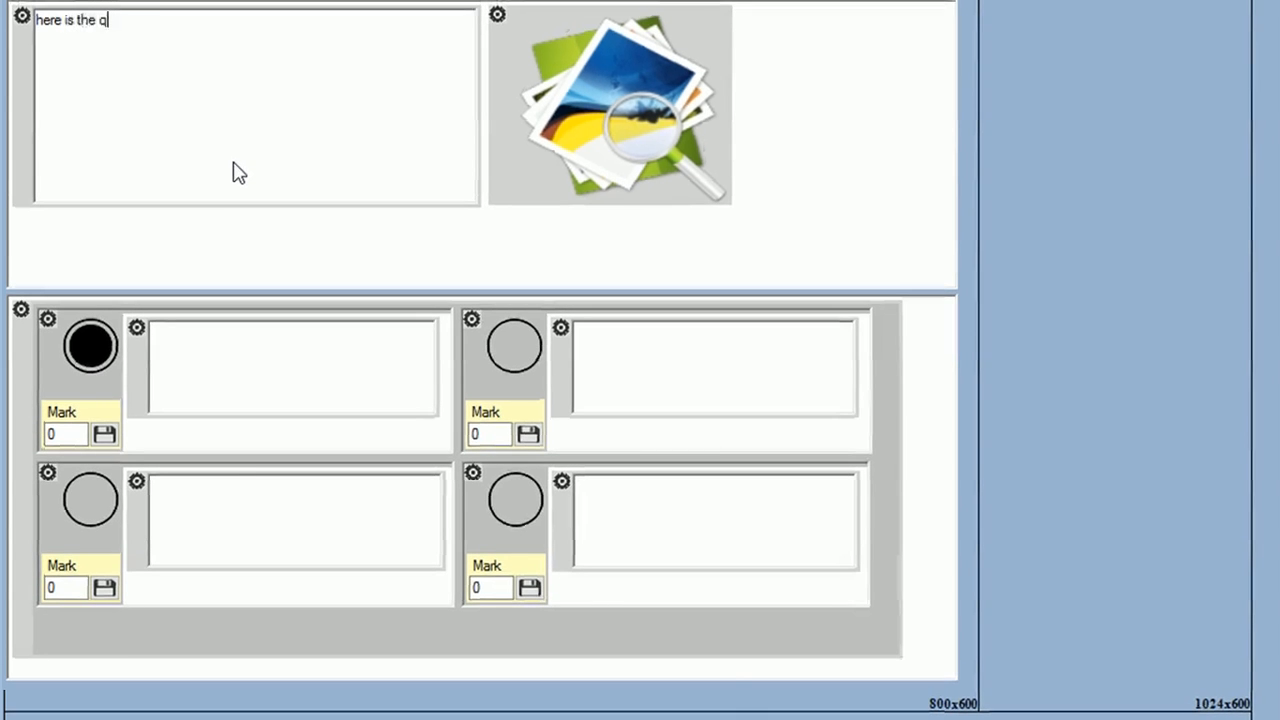
pyautogui.write('uestion')
pyautogui.click(310, 358)
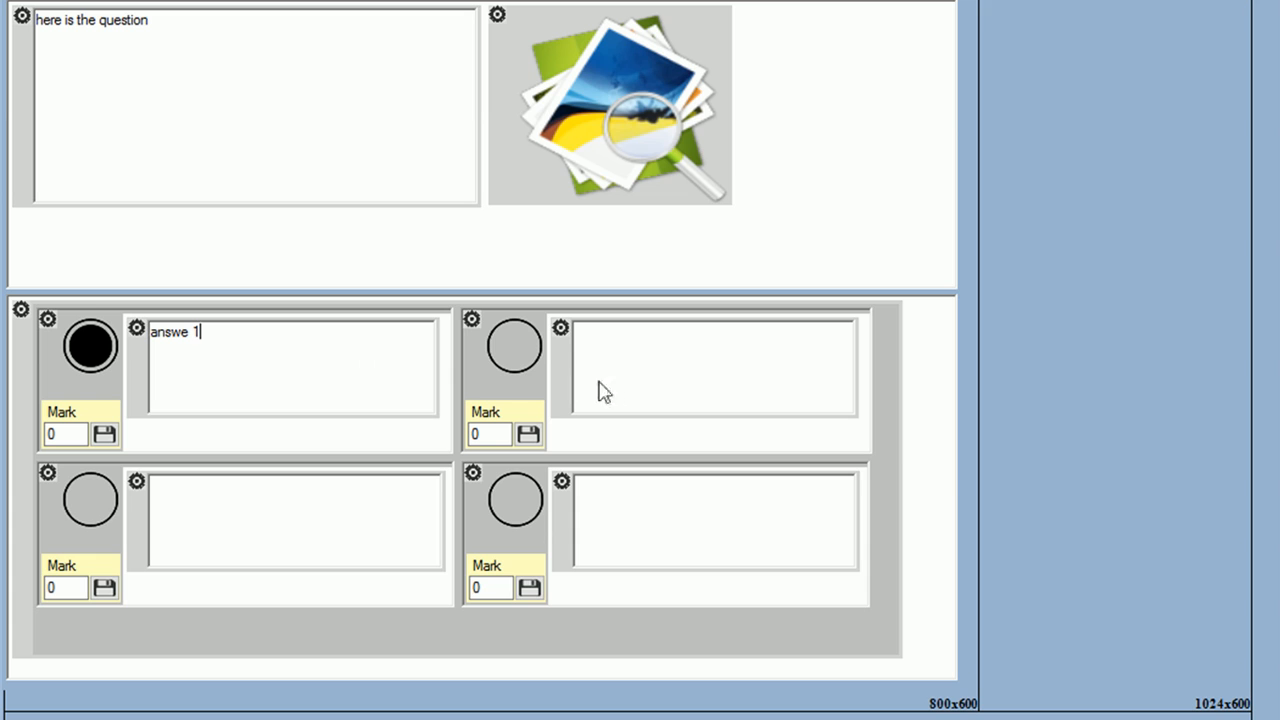
pyautogui.click(670, 373)
pyautogui.write('3')
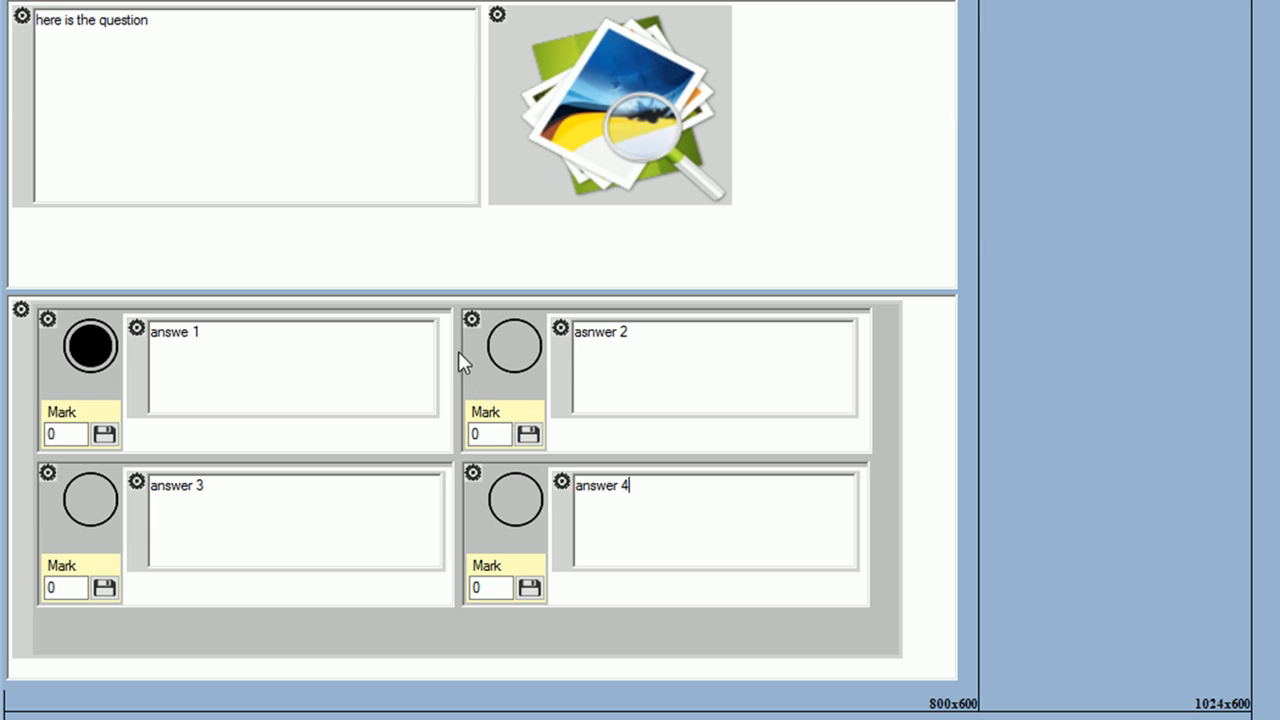
# Format the question text with font size 14, red color and centered alignment, and close its settings
pyautogui.click(408, 134)
pyautogui.click(21, 17)
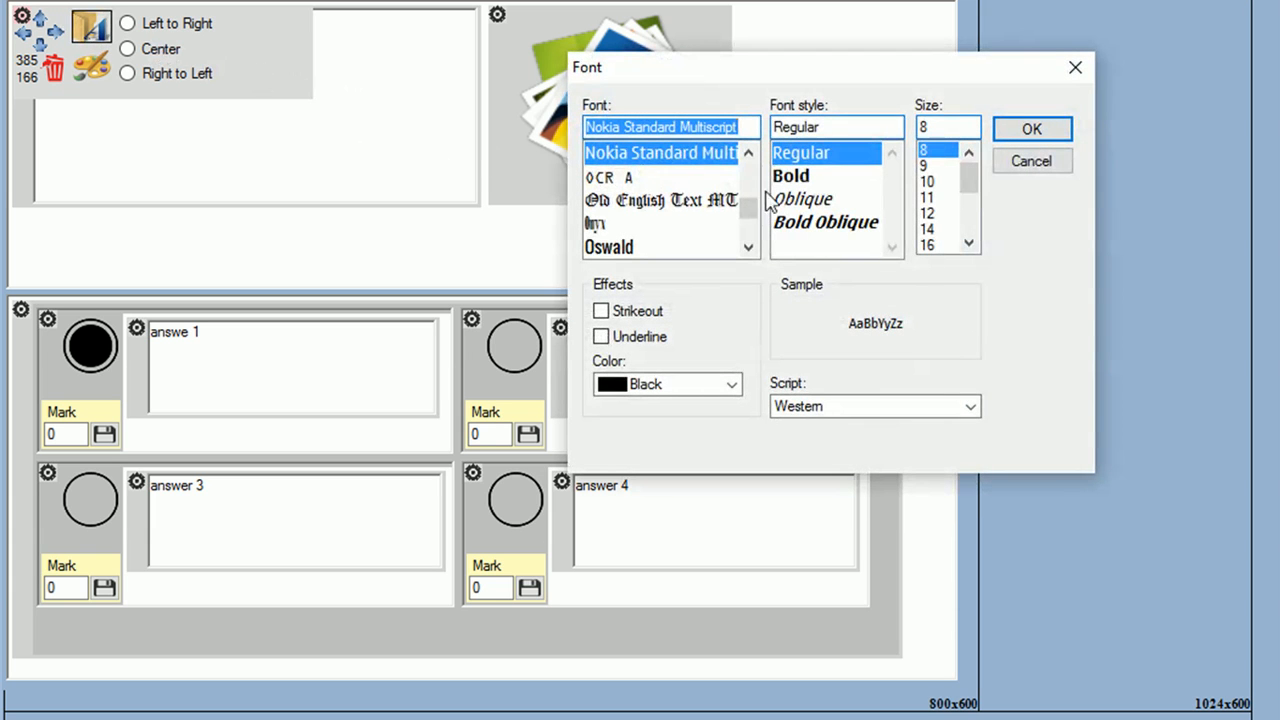
pyautogui.click(935, 229)
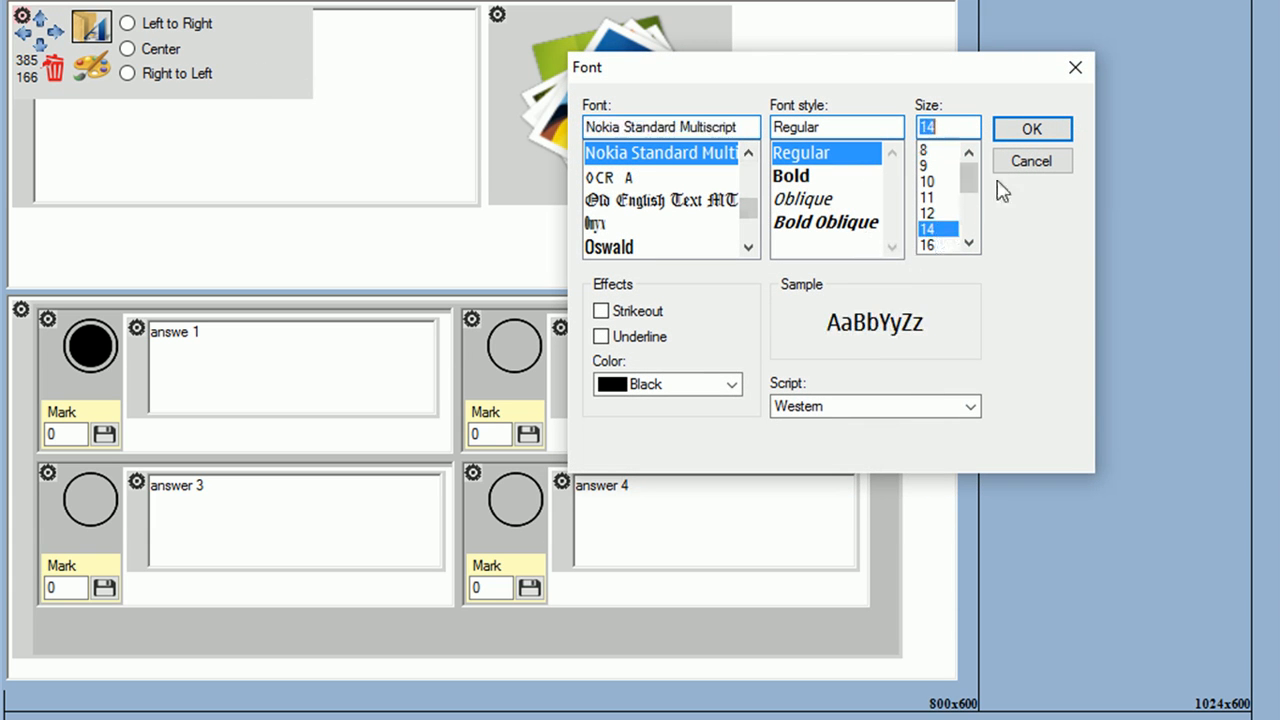
pyautogui.click(738, 386)
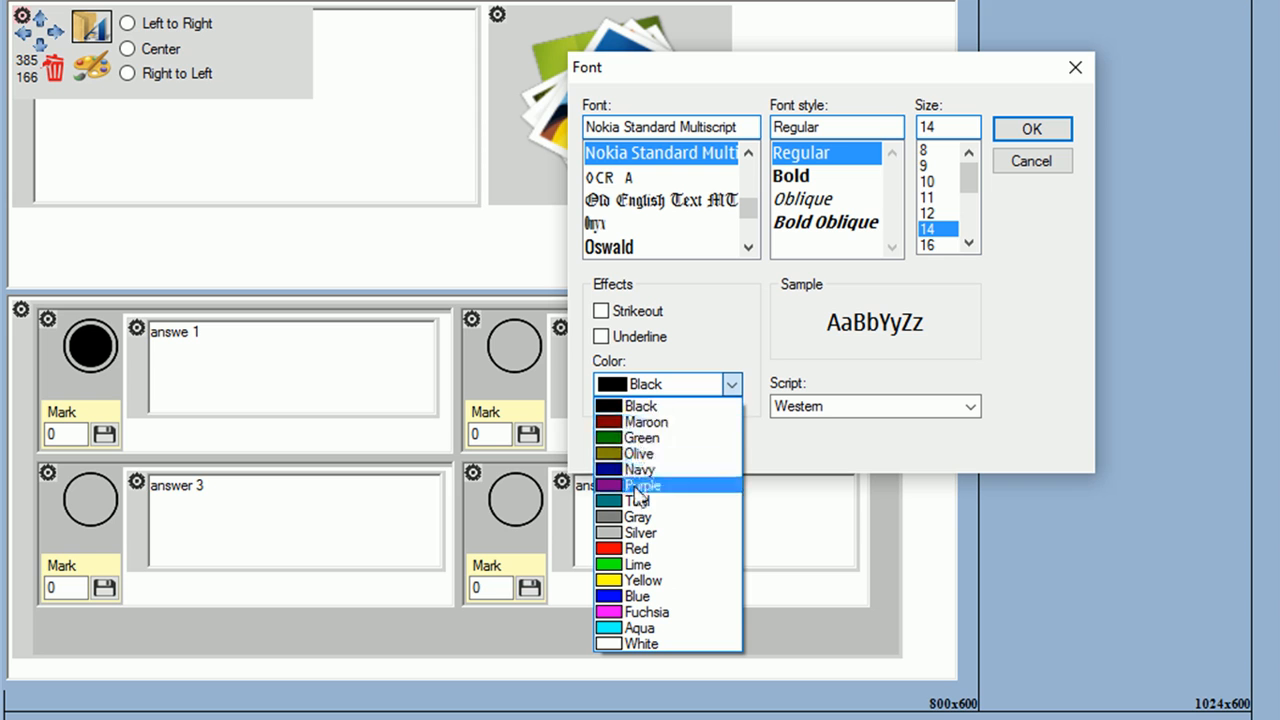
pyautogui.click(636, 549)
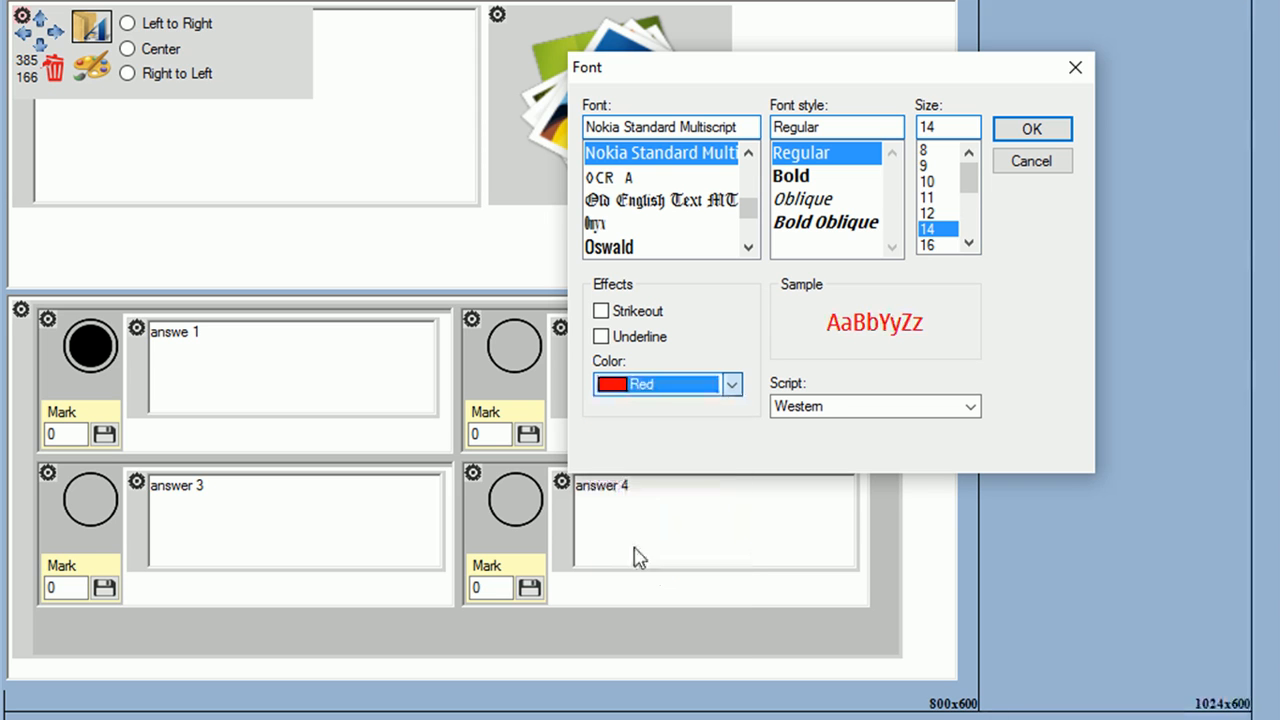
pyautogui.click(1032, 130)
pyautogui.click(132, 50)
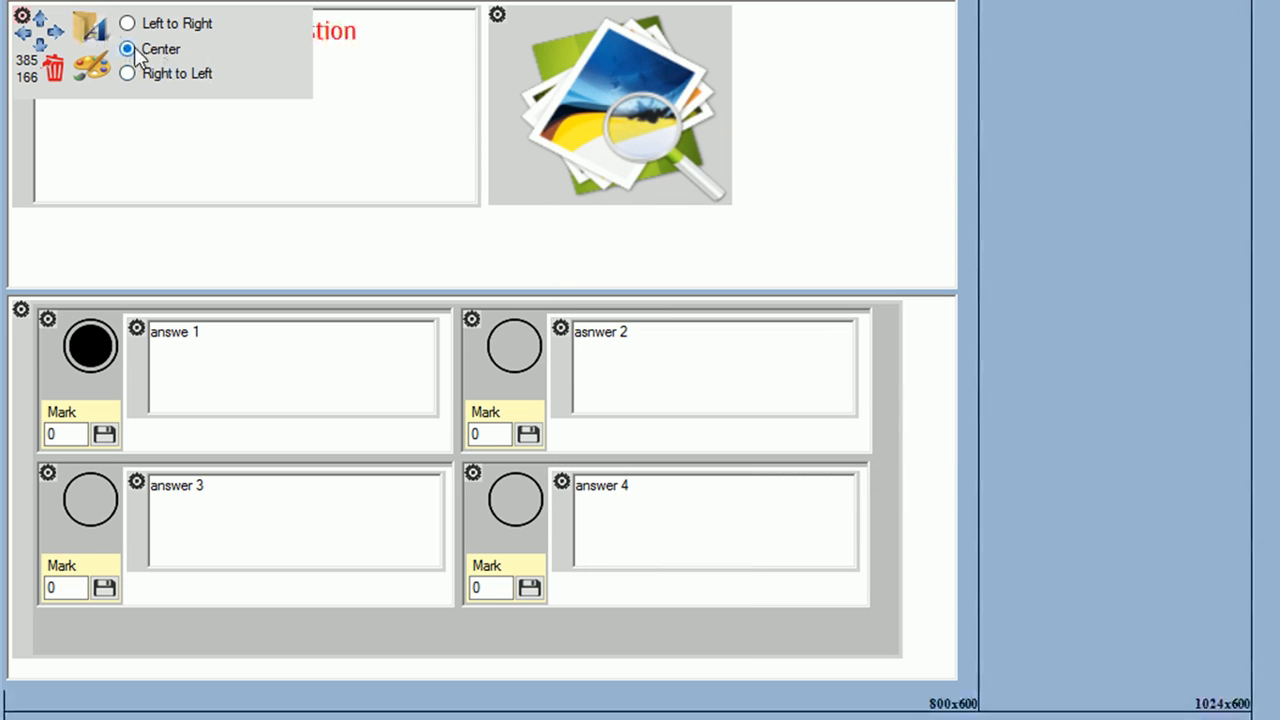
pyautogui.click(22, 18)
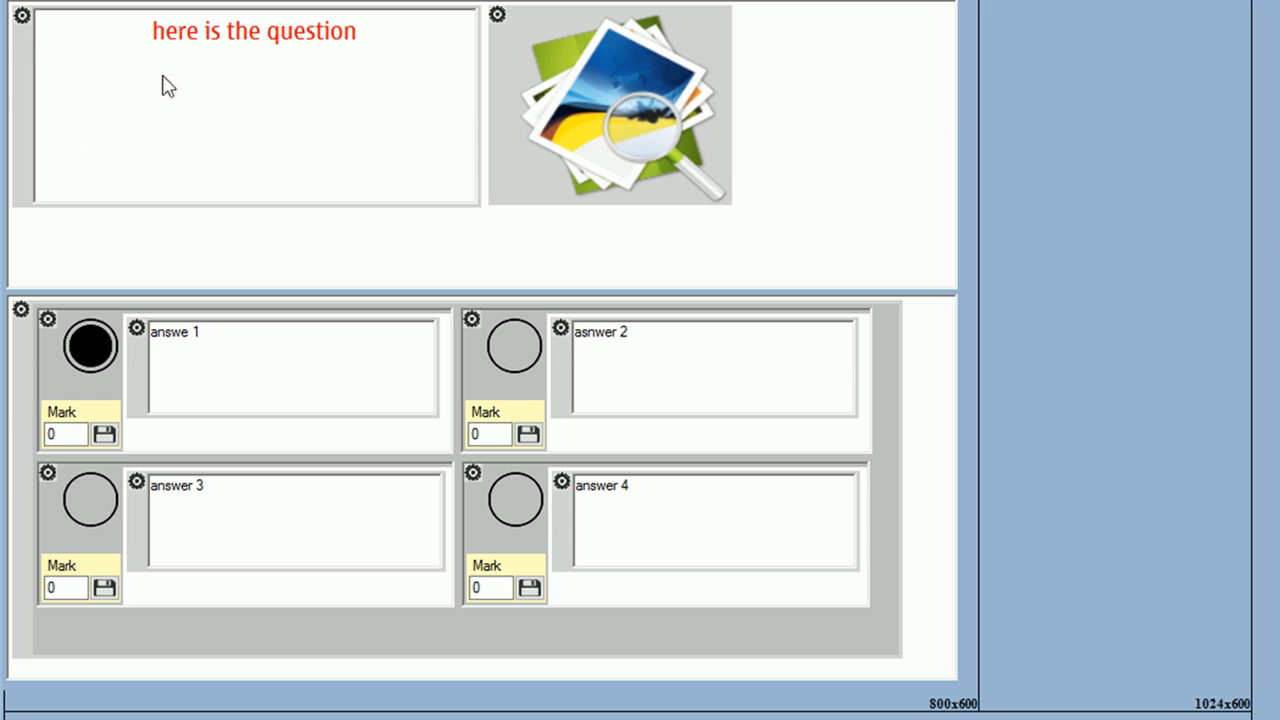
# Center the text of the first and second answers, closing each one's settings
pyautogui.click(136, 333)
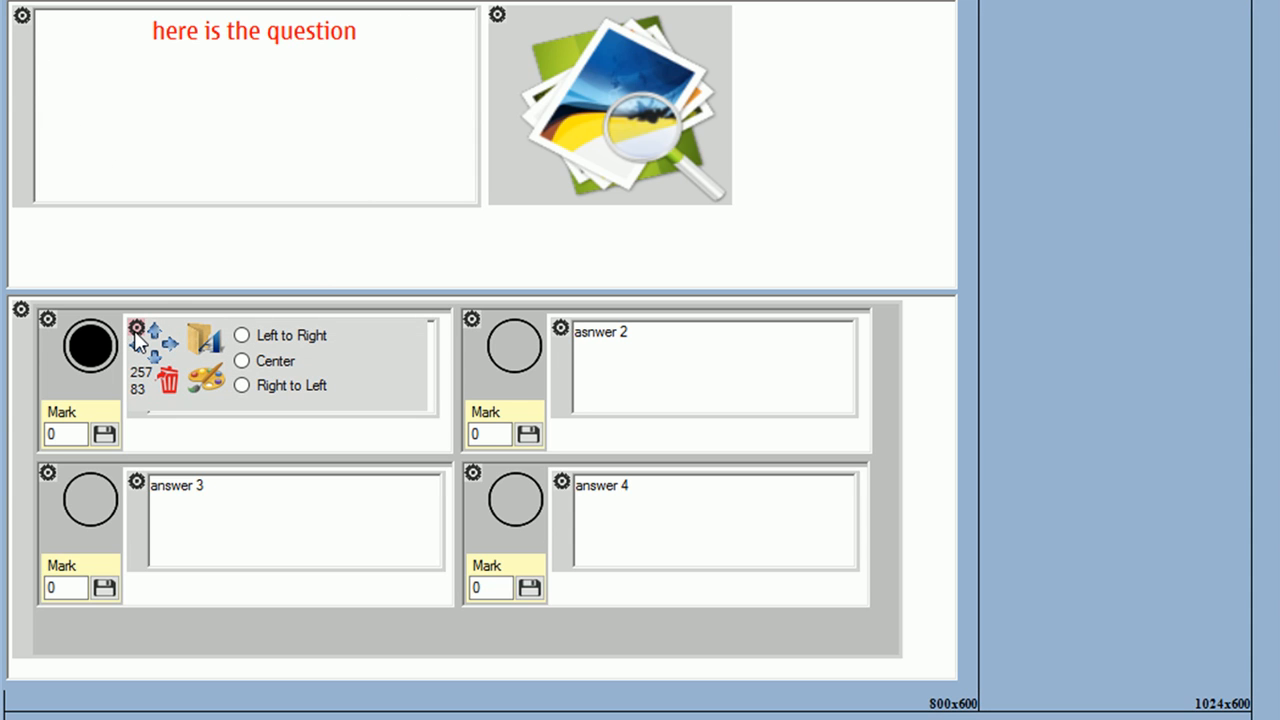
pyautogui.click(241, 361)
pyautogui.click(136, 333)
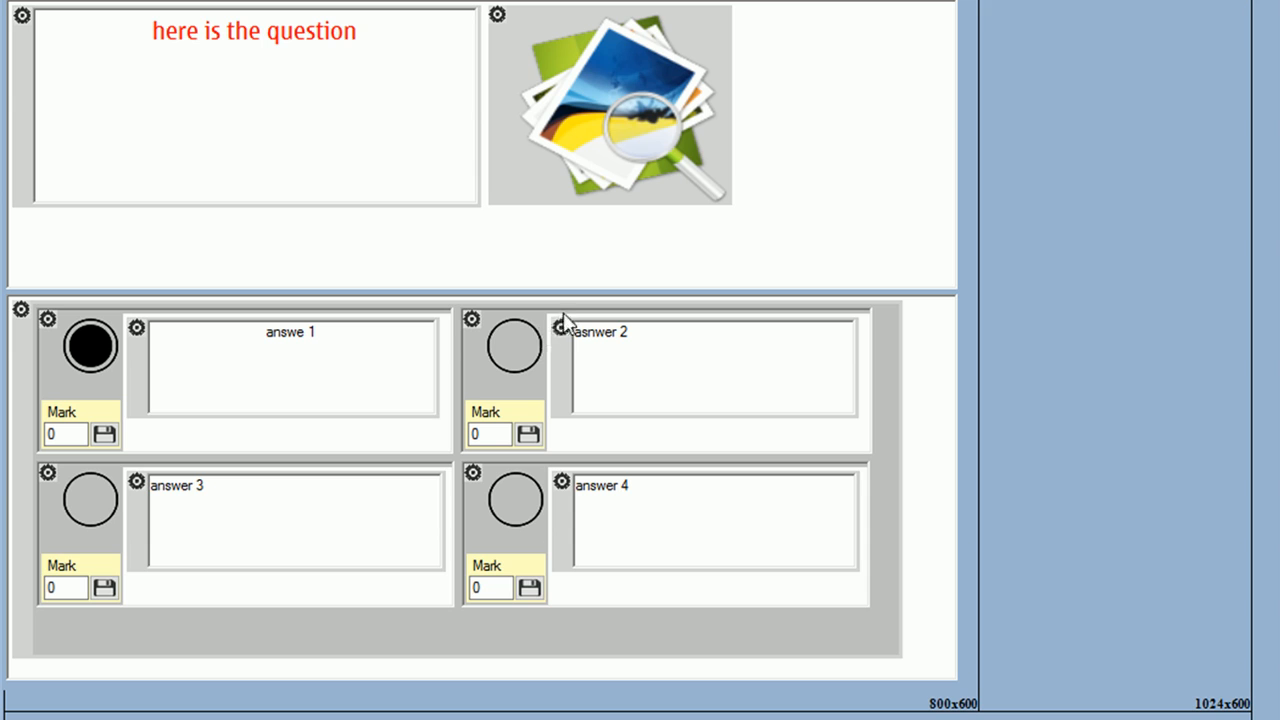
pyautogui.click(560, 328)
pyautogui.click(665, 361)
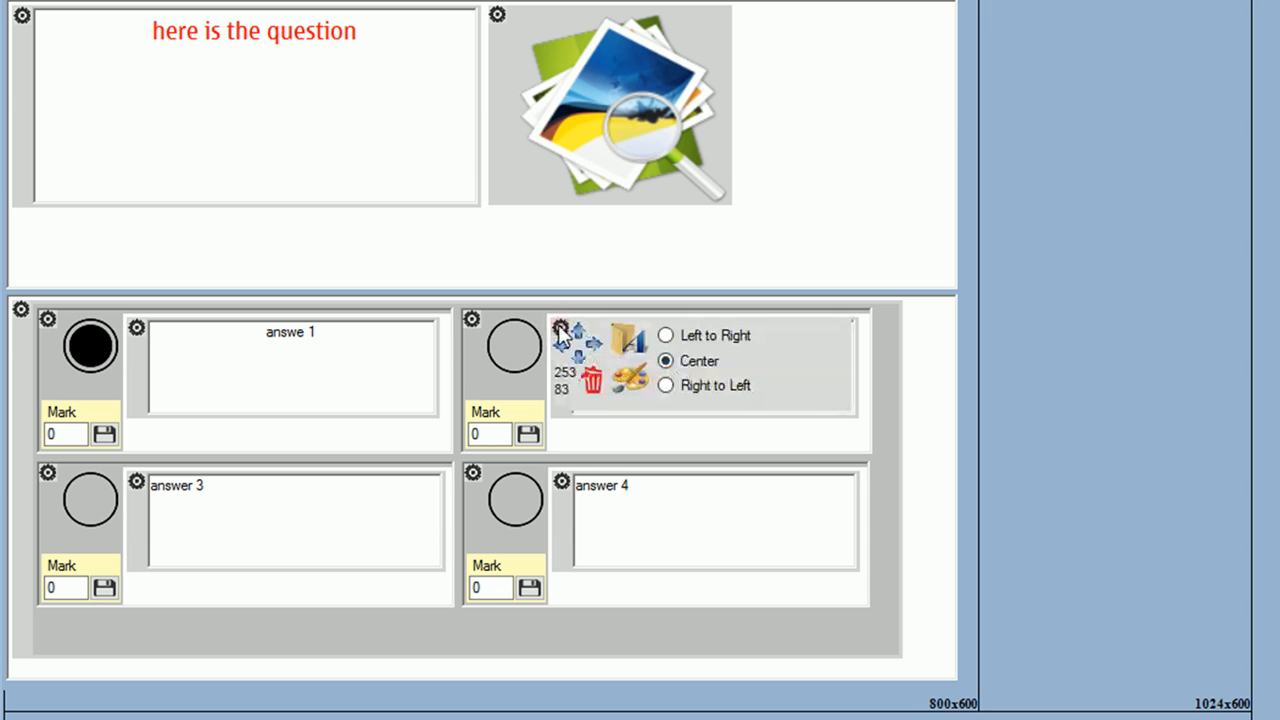
pyautogui.click(560, 328)
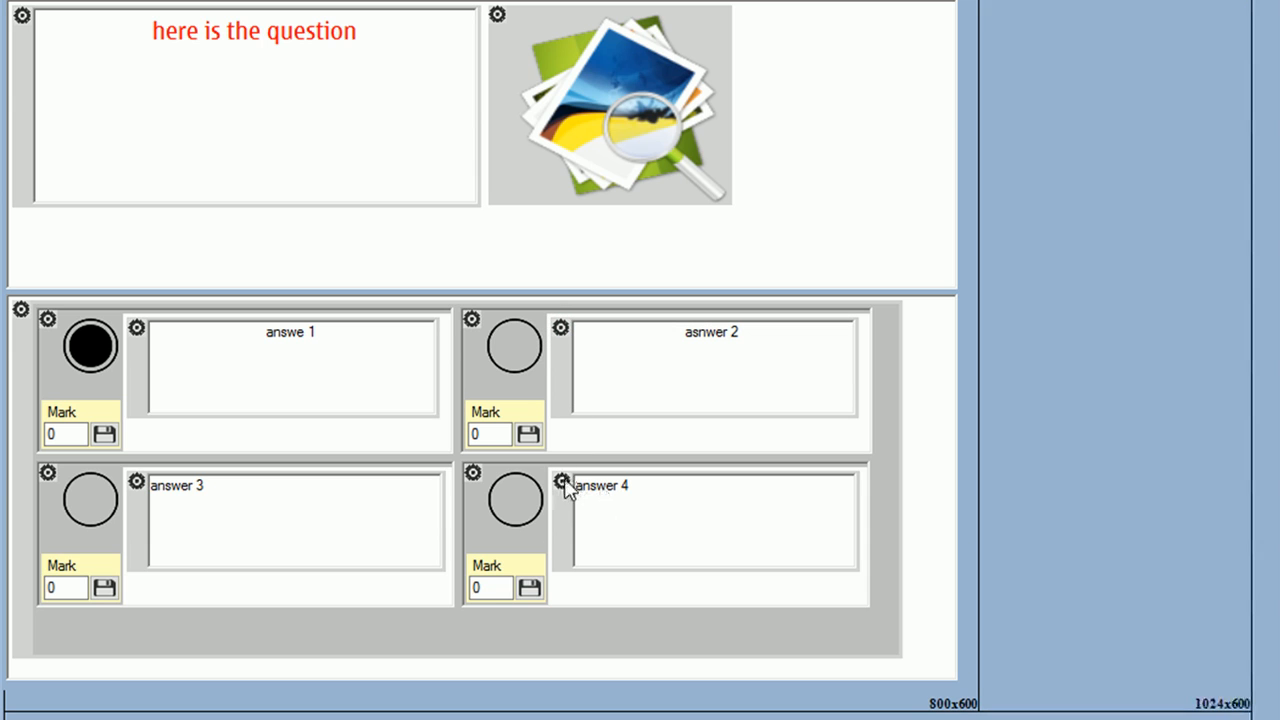
# Center the text of the fourth and third answers, closing each one's settings
pyautogui.click(562, 483)
pyautogui.click(665, 514)
pyautogui.click(562, 483)
pyautogui.click(137, 483)
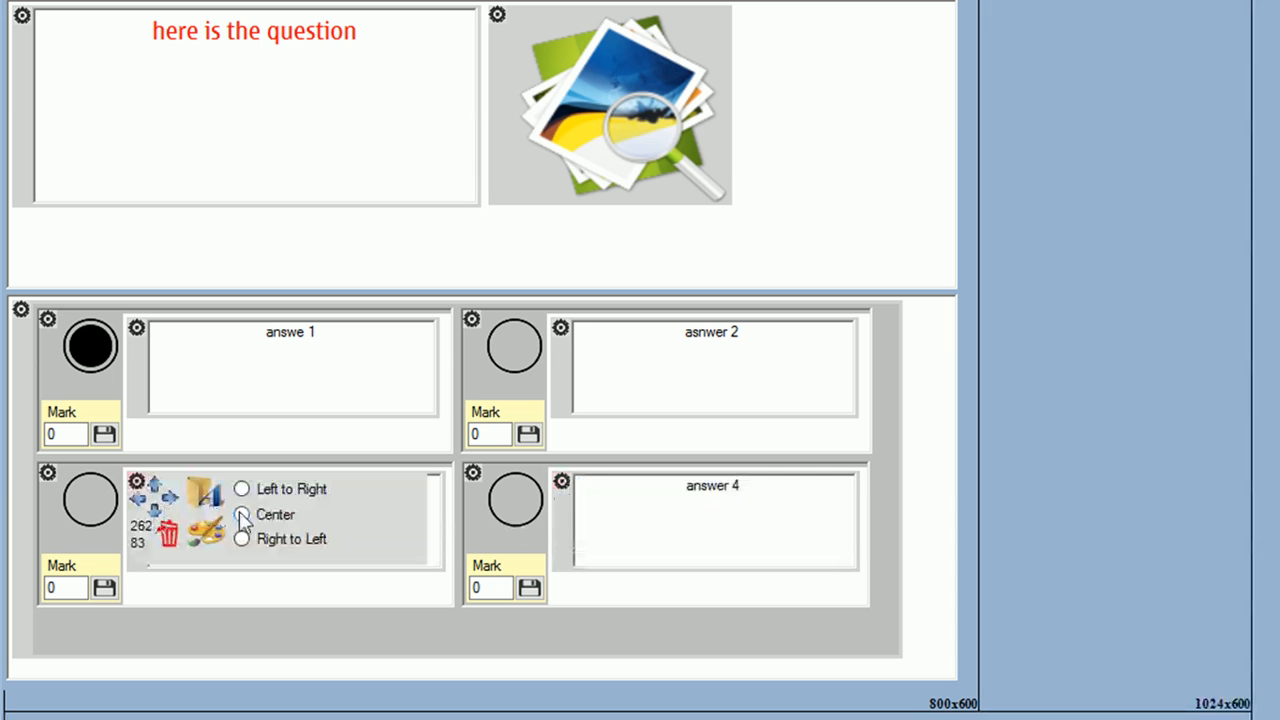
pyautogui.click(242, 514)
pyautogui.click(137, 483)
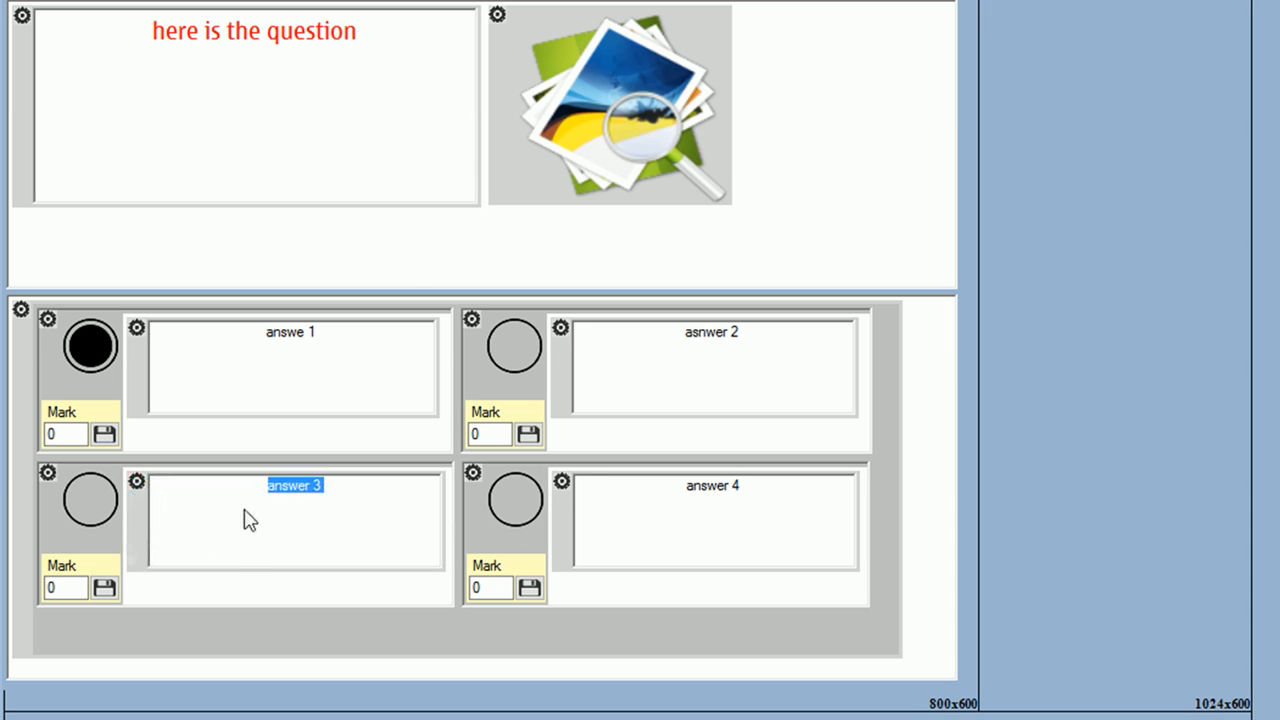
# Try the radio buttons by selecting the second and the first answer in turn, and clear the third answer's text selection
pyautogui.click(514, 345)
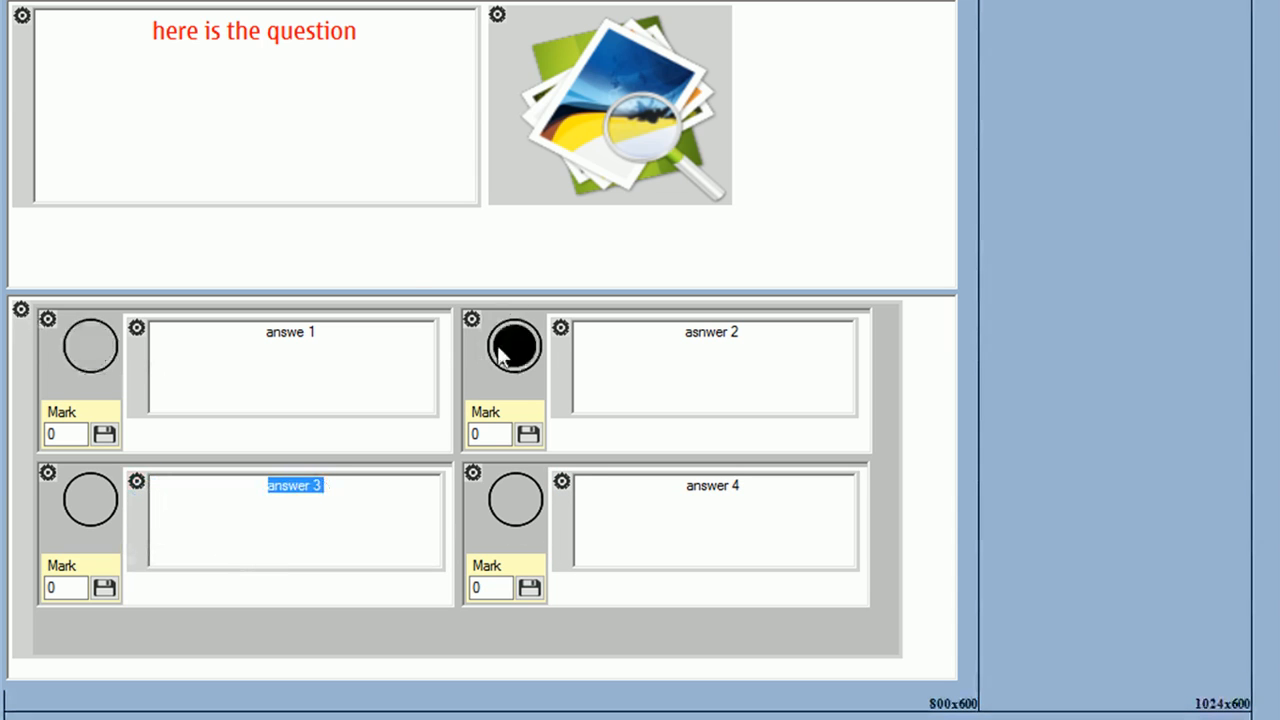
pyautogui.click(92, 348)
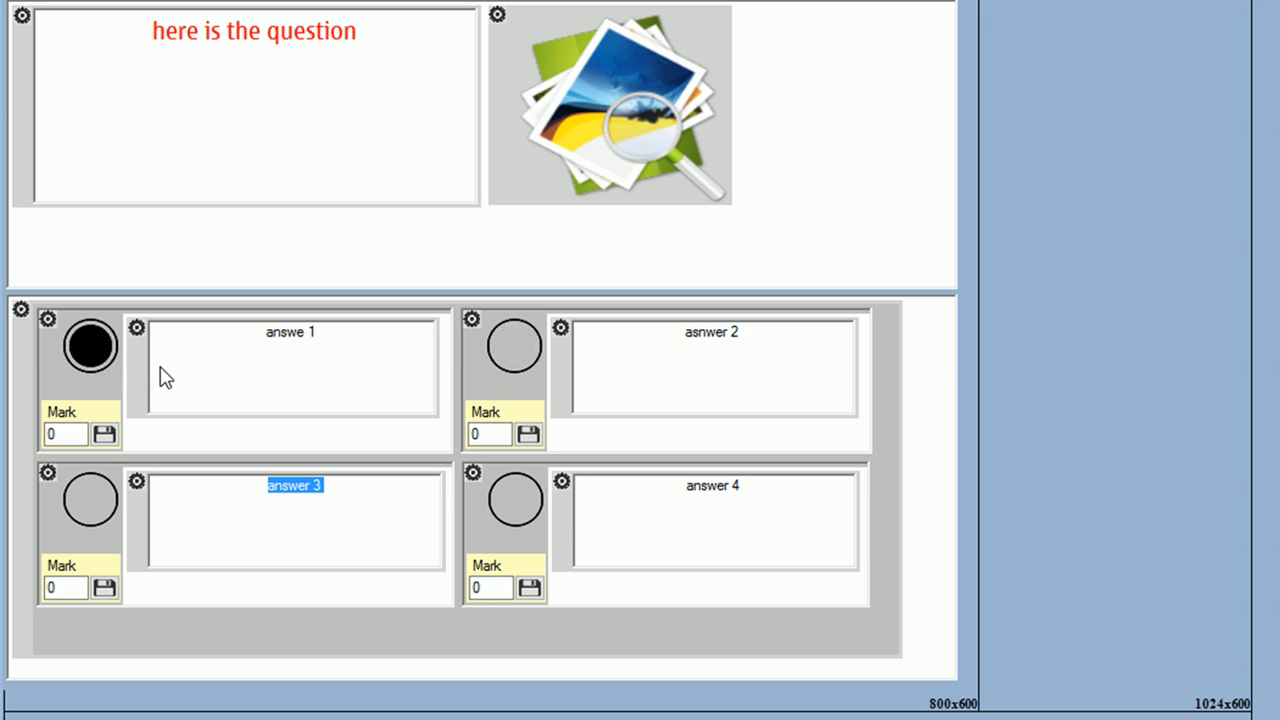
pyautogui.click(358, 514)
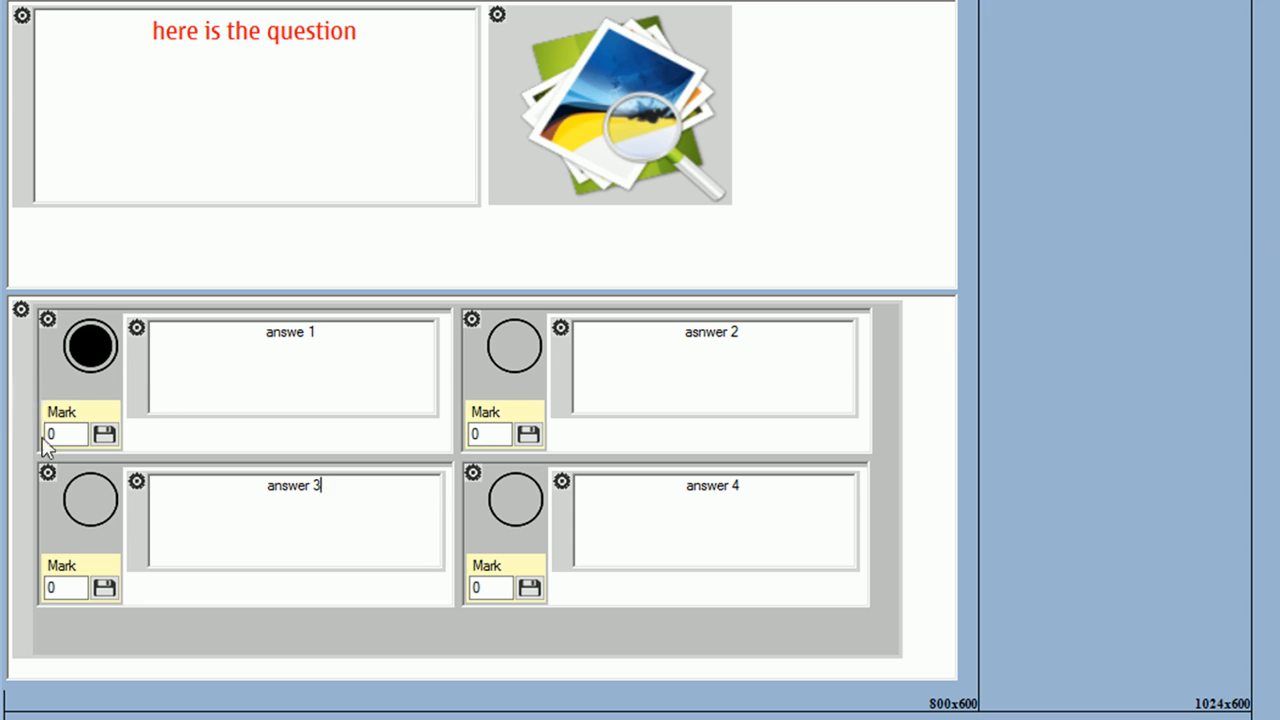
# Set the second answer's mark to 2, select that answer's radio button, and save the mark
pyautogui.press('Tab')
pyautogui.press('Tab')
pyautogui.click(490, 440)
pyautogui.doubleClick(474, 434)
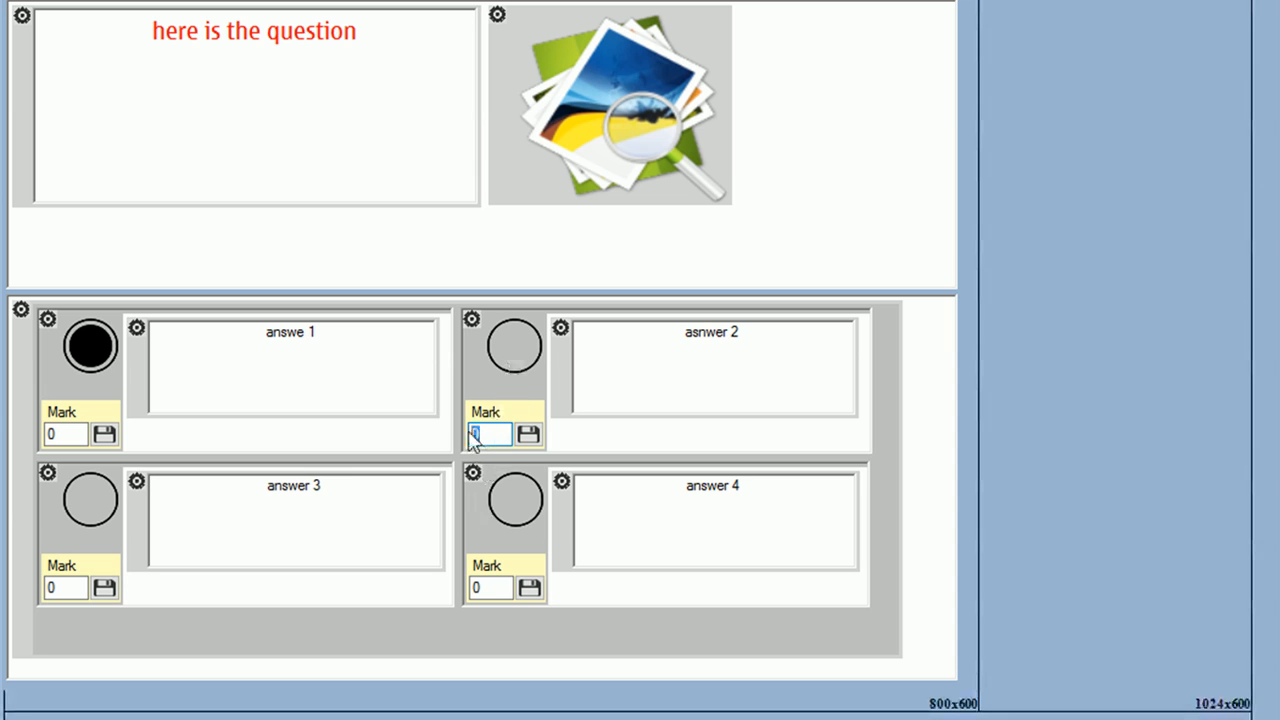
pyautogui.write('2')
pyautogui.click(510, 345)
pyautogui.click(527, 434)
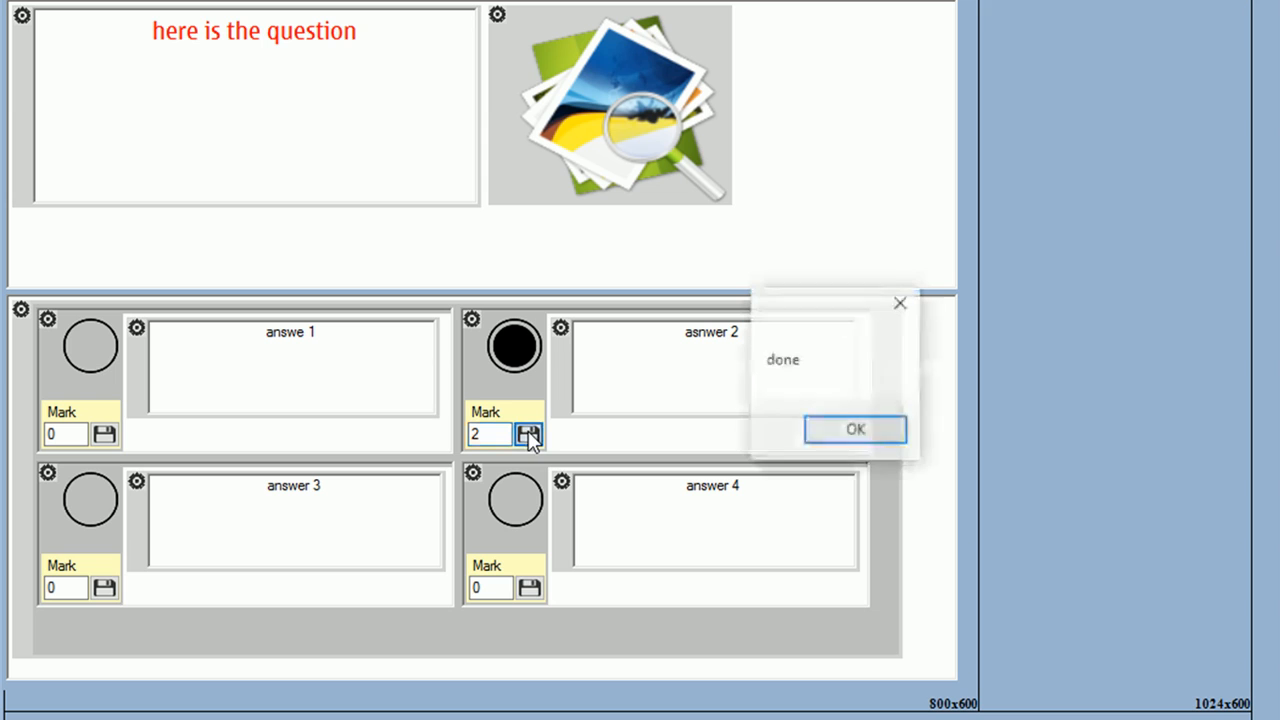
pyautogui.click(856, 431)
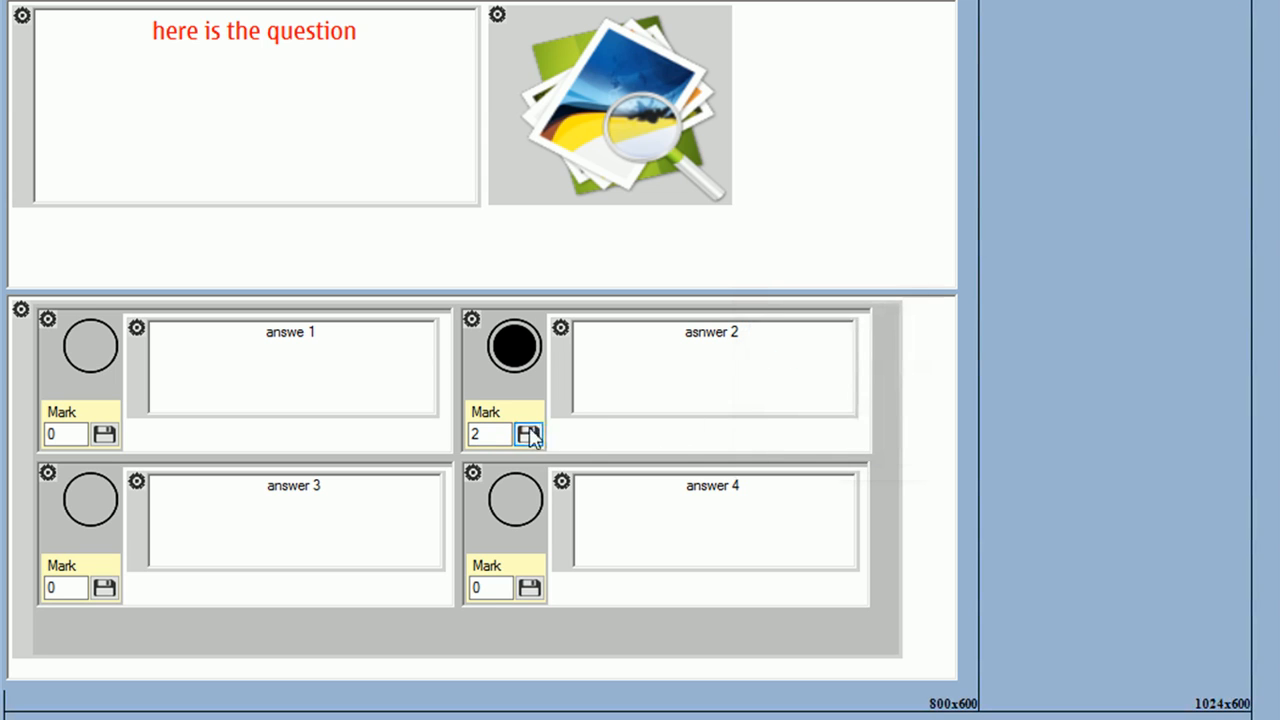
# Save the second answer's mark once more and dismiss the message
pyautogui.click(476, 437)
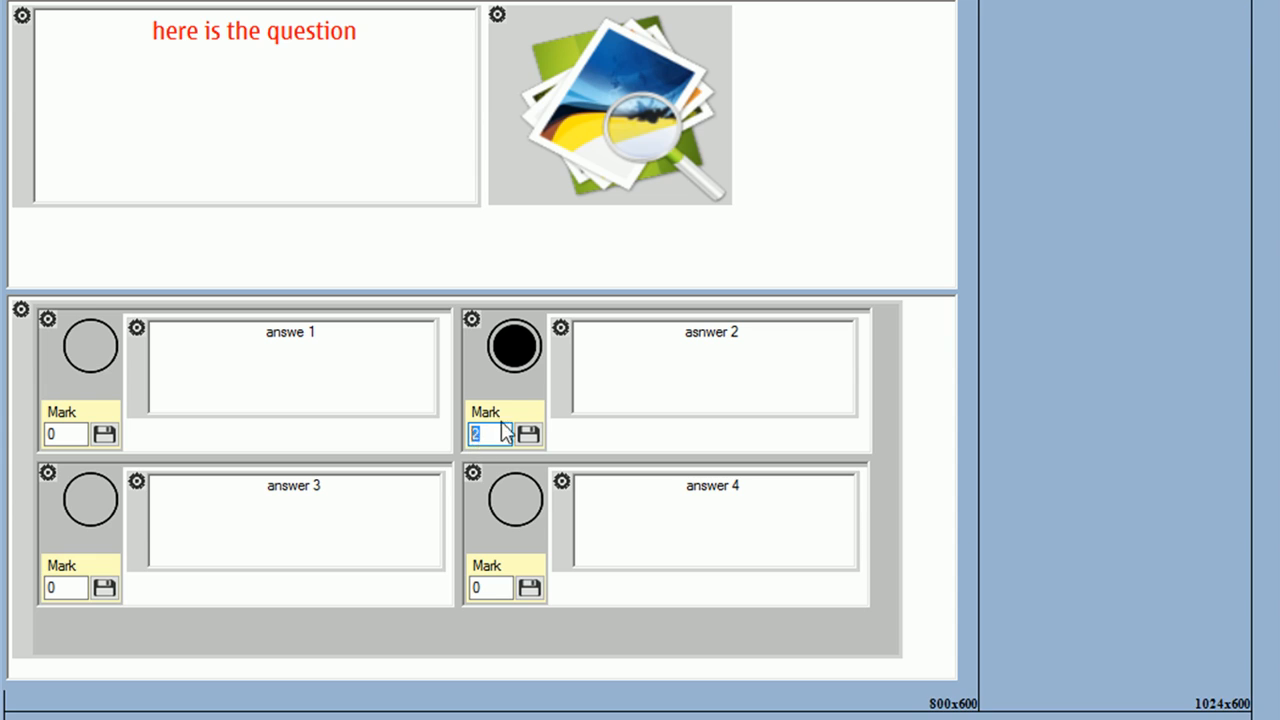
pyautogui.click(649, 343)
pyautogui.click(529, 434)
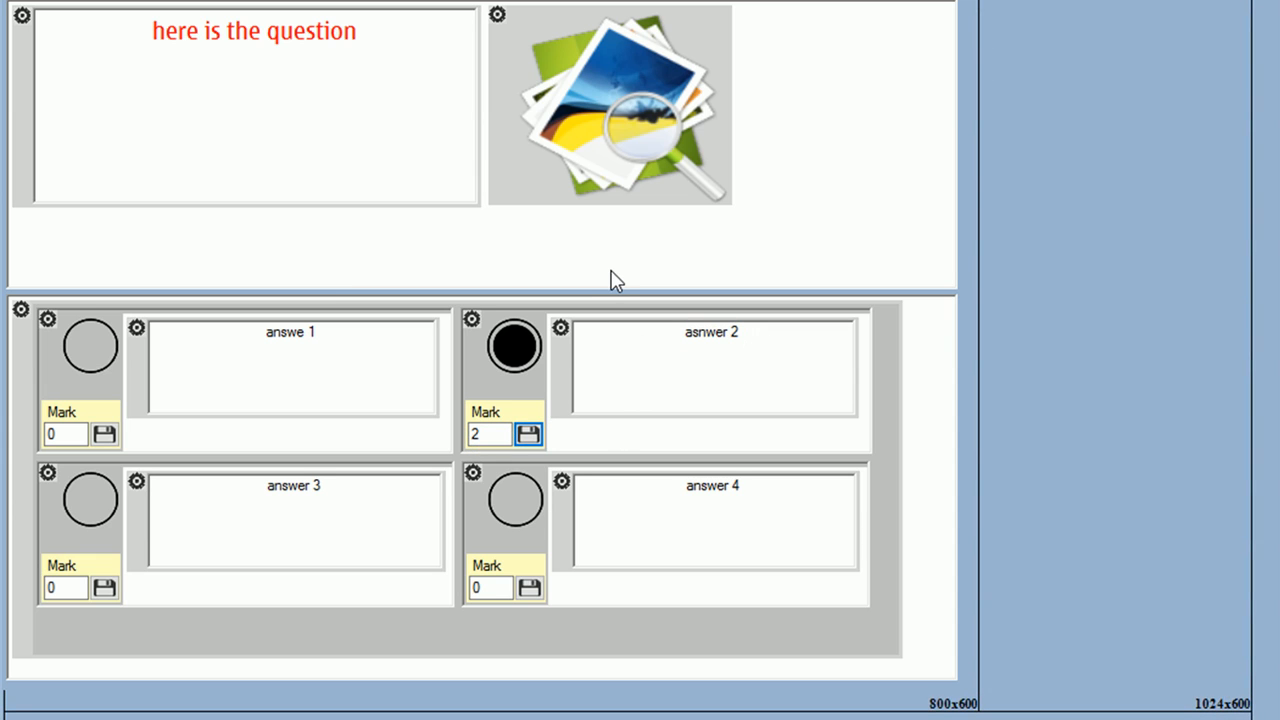
pyautogui.click(528, 438)
pyautogui.click(814, 434)
# Load hh.jpg into the question's image item, and replace it with gg.jpg
pyautogui.click(638, 130)
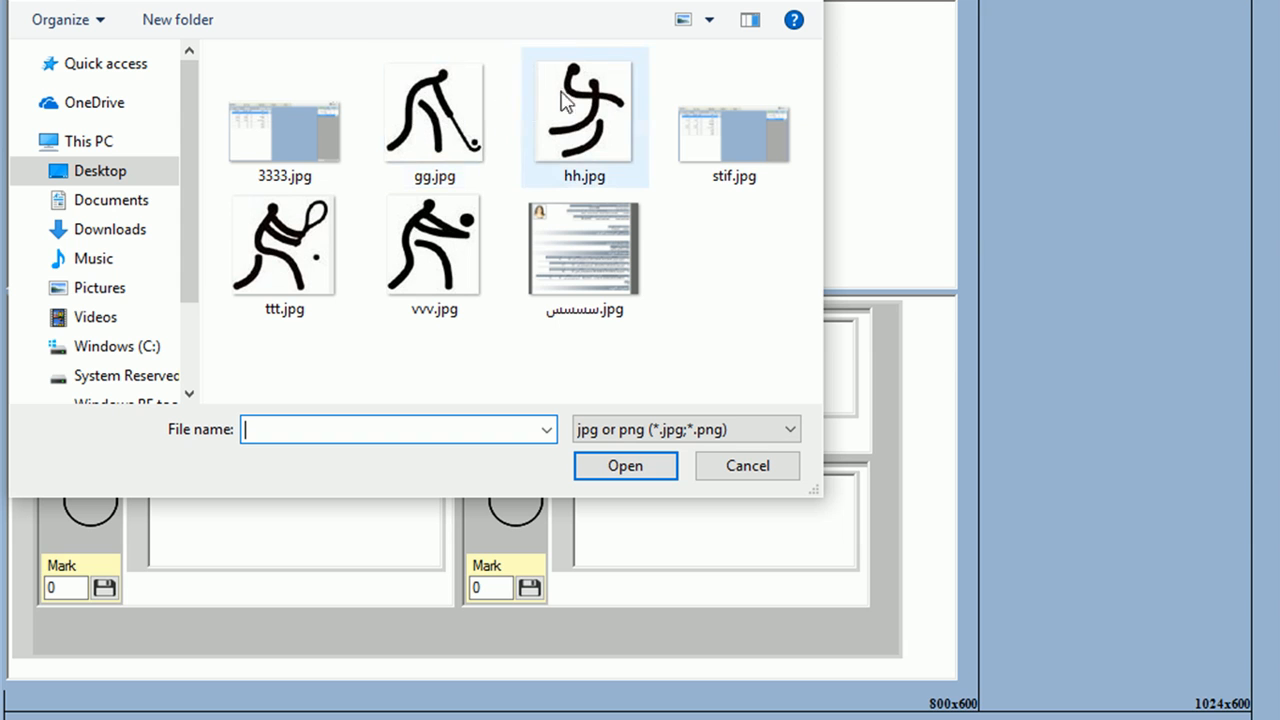
pyautogui.doubleClick(584, 125)
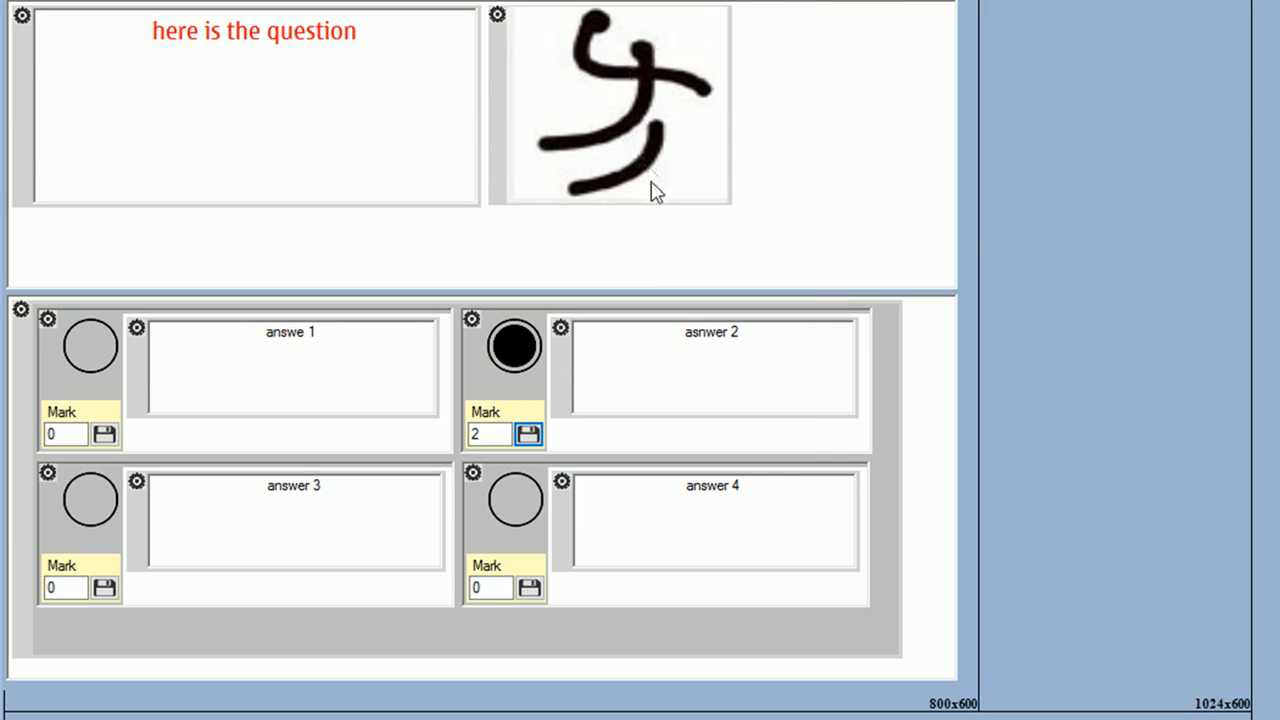
pyautogui.click(597, 92)
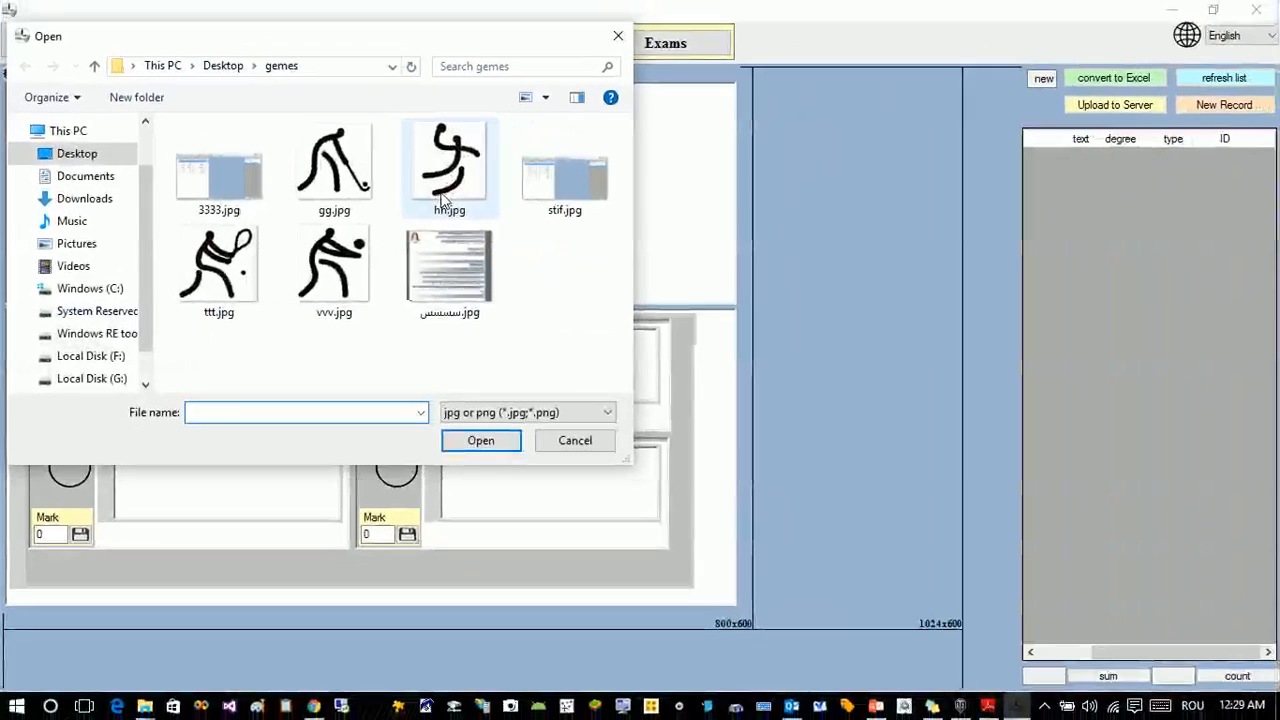
pyautogui.doubleClick(335, 170)
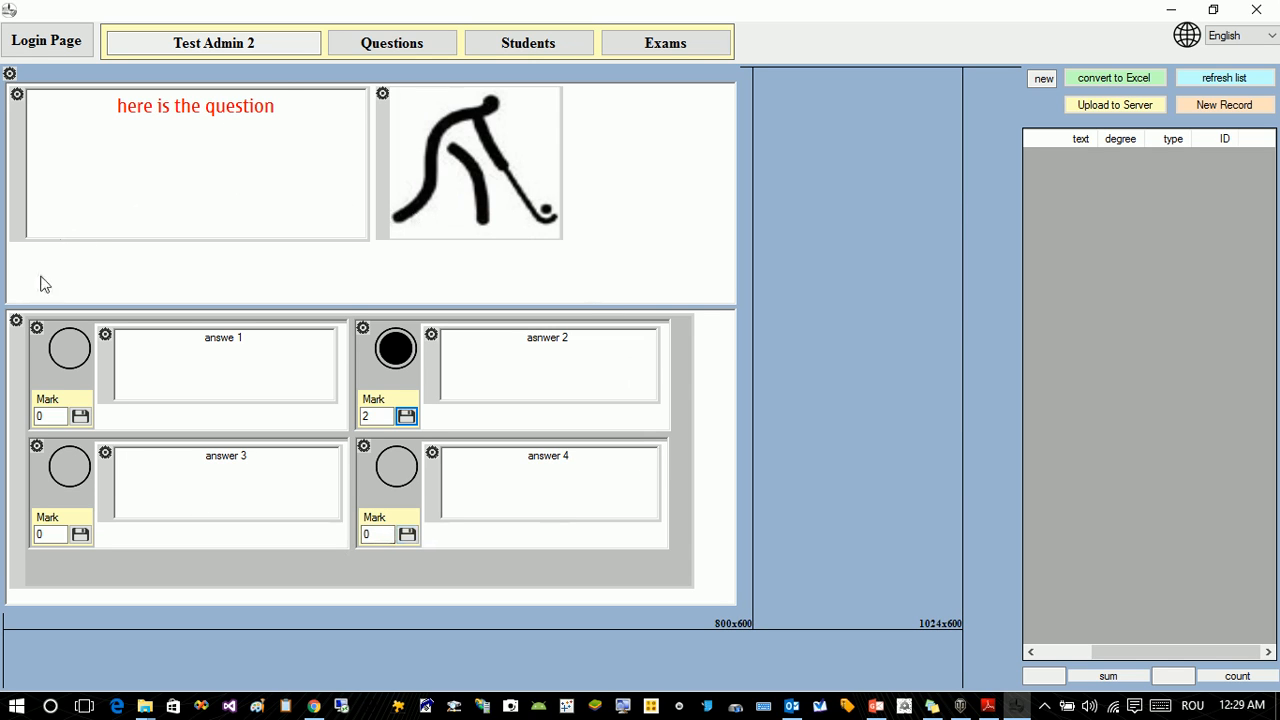
# Upload the question to the server, and open its saved record from the question list
pyautogui.click(1088, 103)
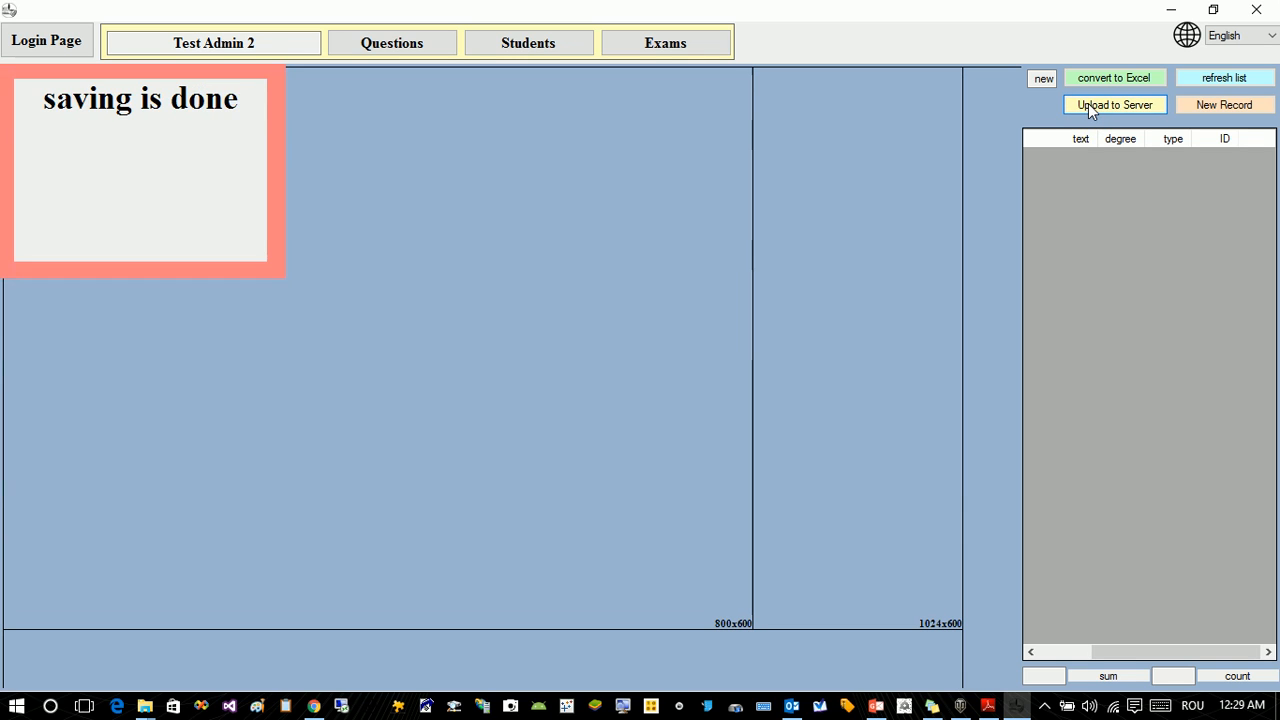
pyautogui.click(55, 122)
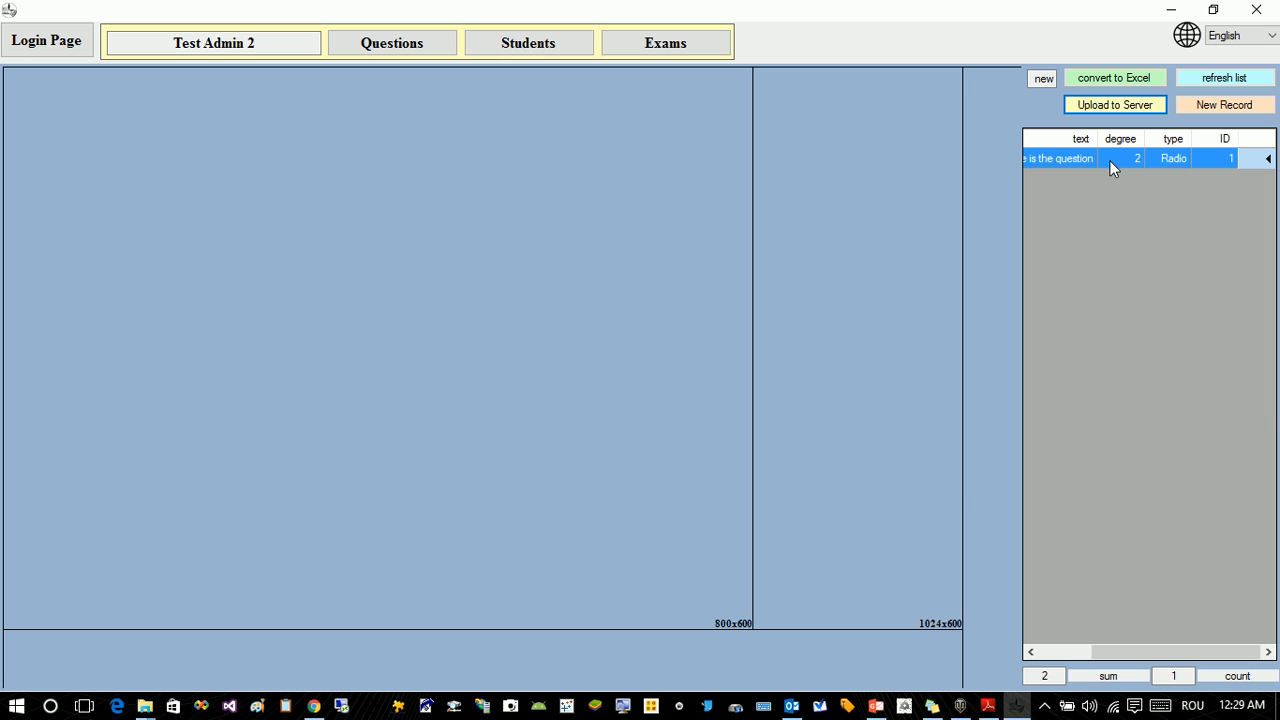
pyautogui.click(1109, 160)
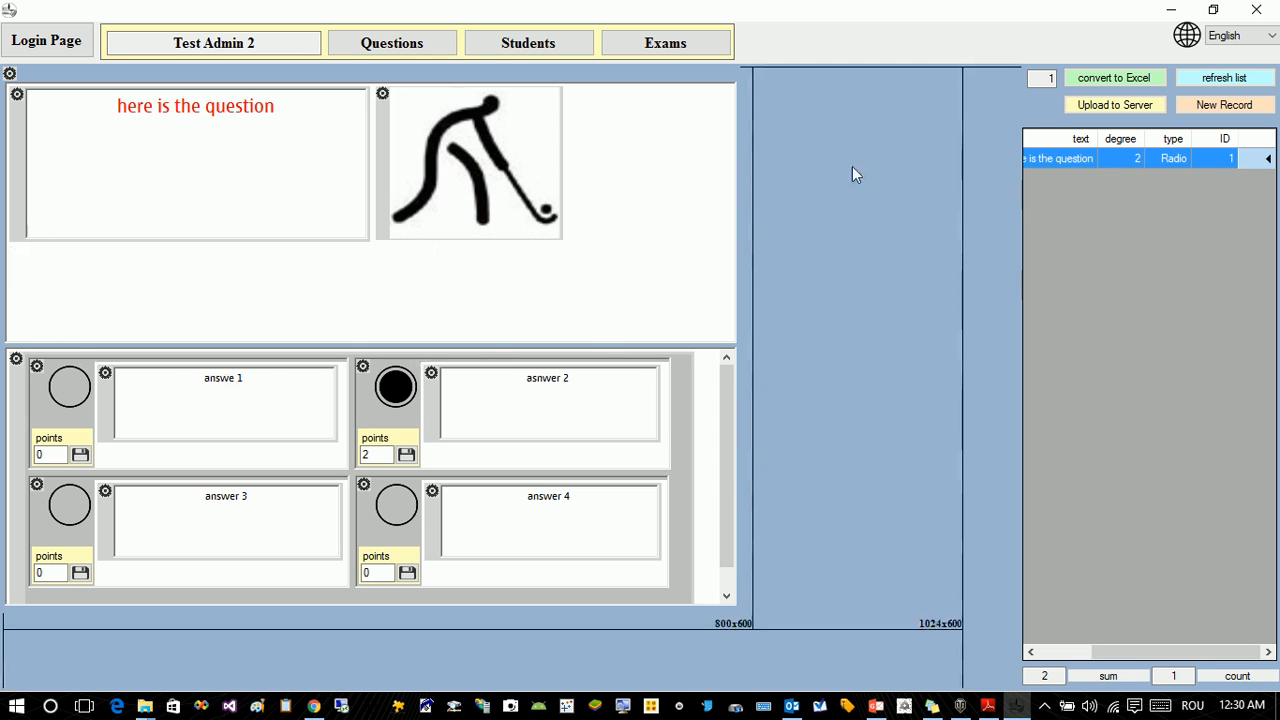
# Copy the question as a new one and replace its text with "some other q"
pyautogui.rightClick(1110, 160)
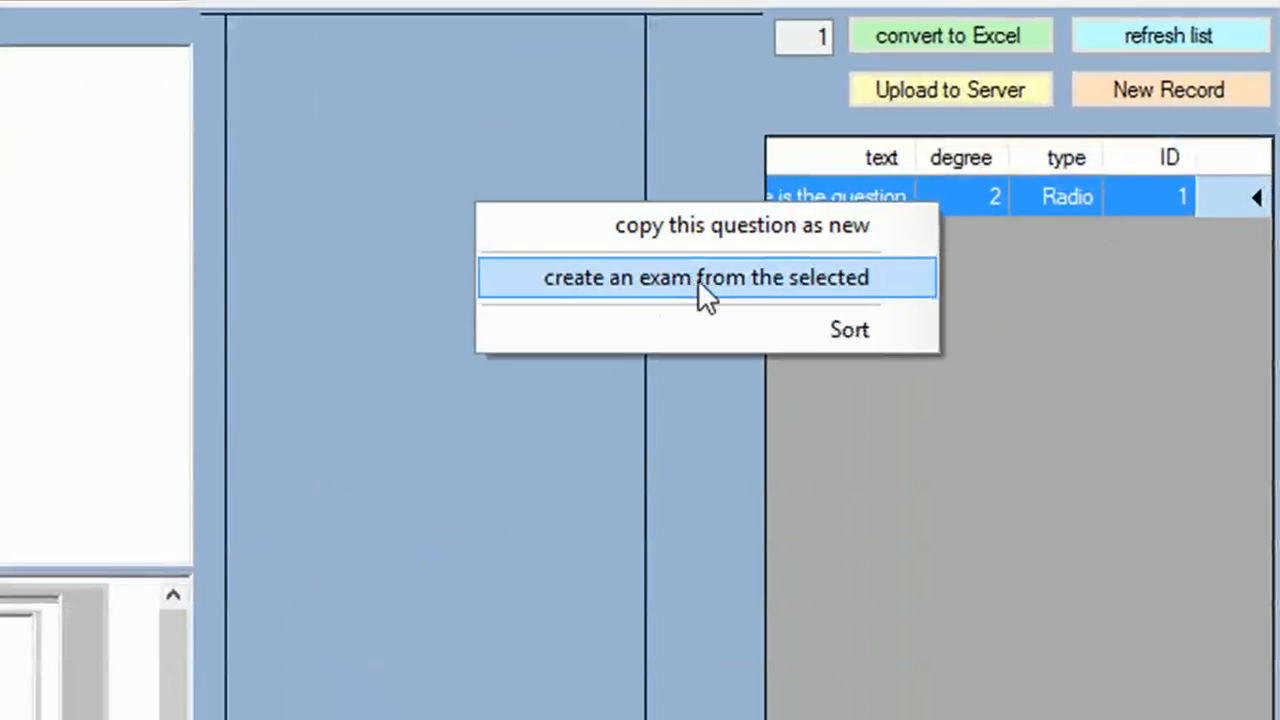
pyautogui.click(774, 225)
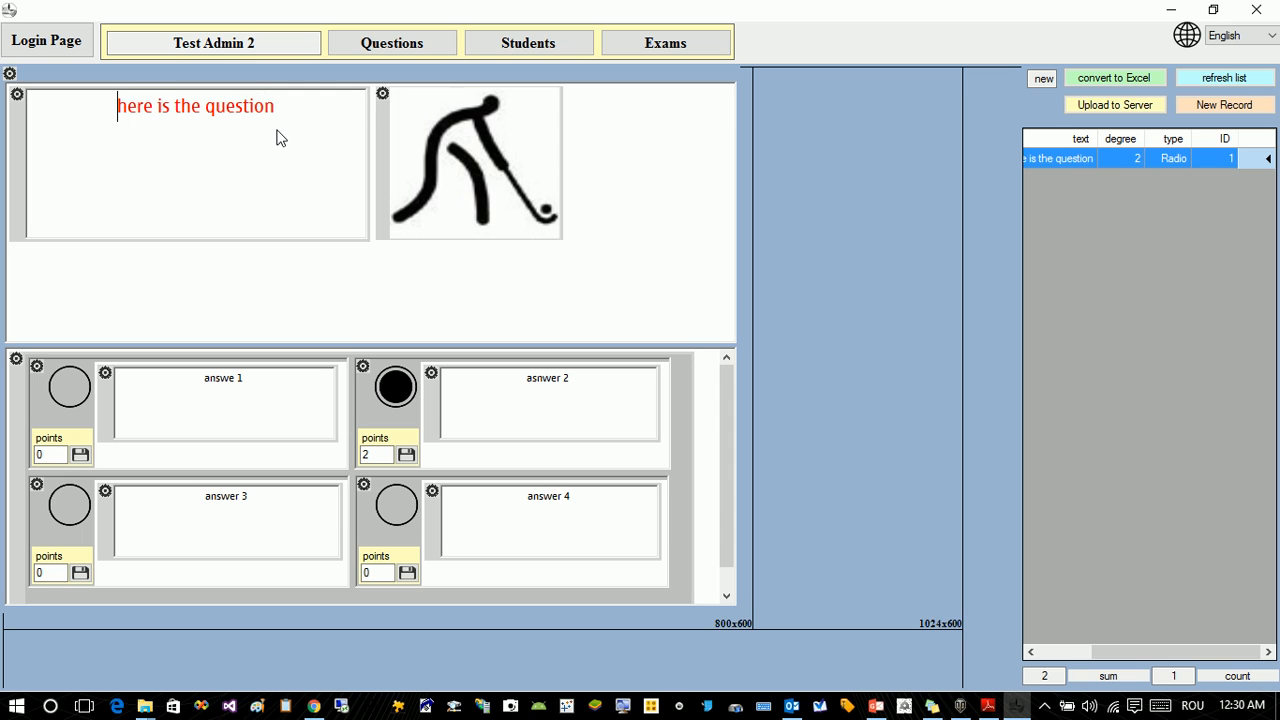
pyautogui.write('some other ')
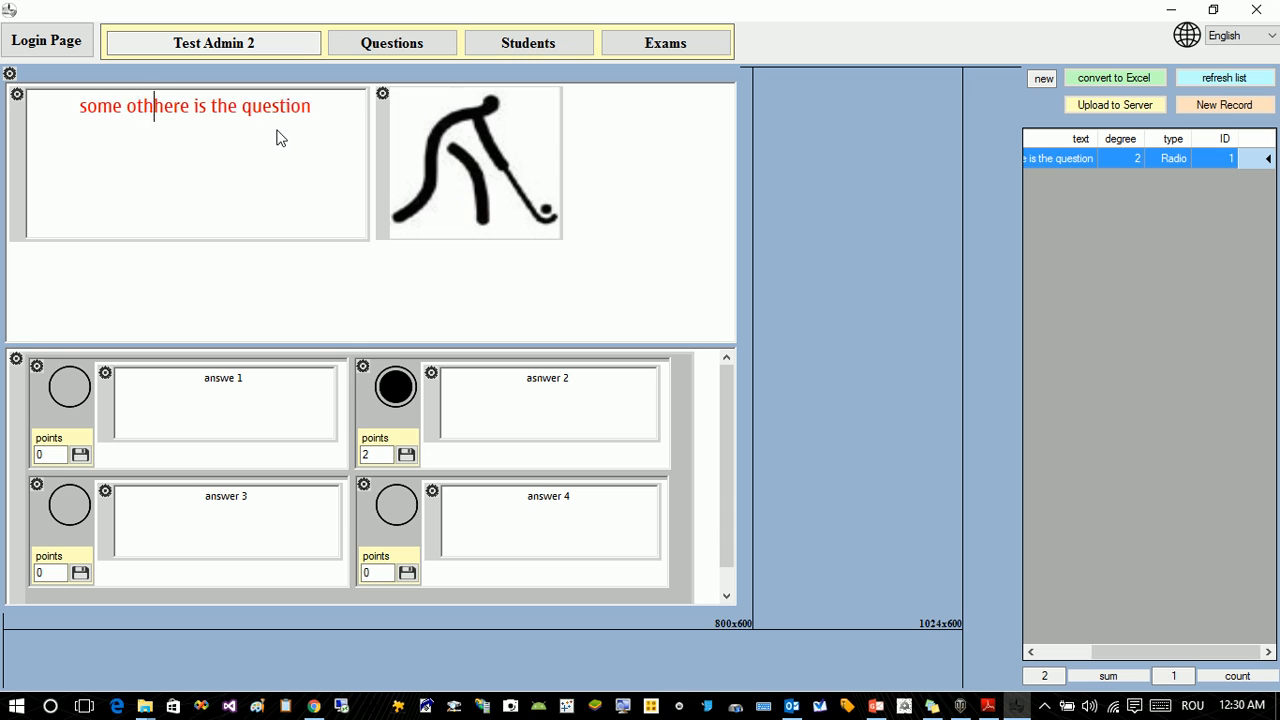
pyautogui.write('q')
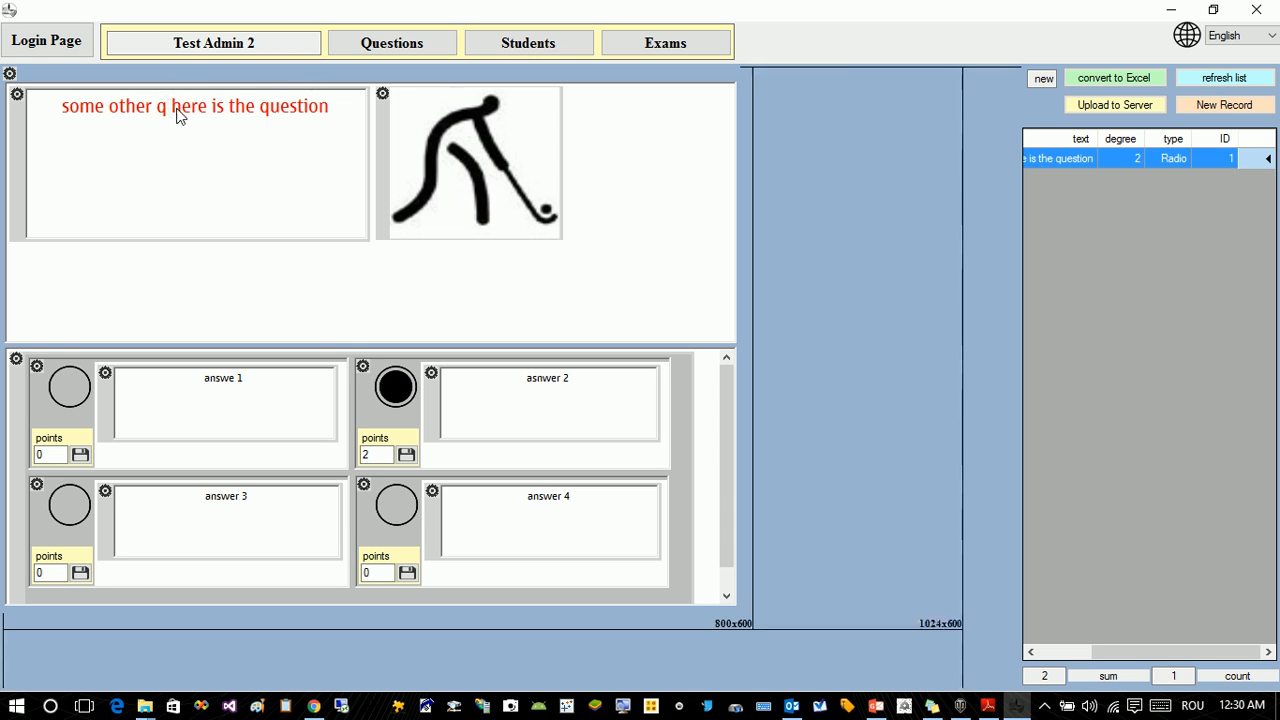
pyautogui.moveTo(168, 106); pyautogui.dragTo(316, 110)
pyautogui.press('BackSpace')
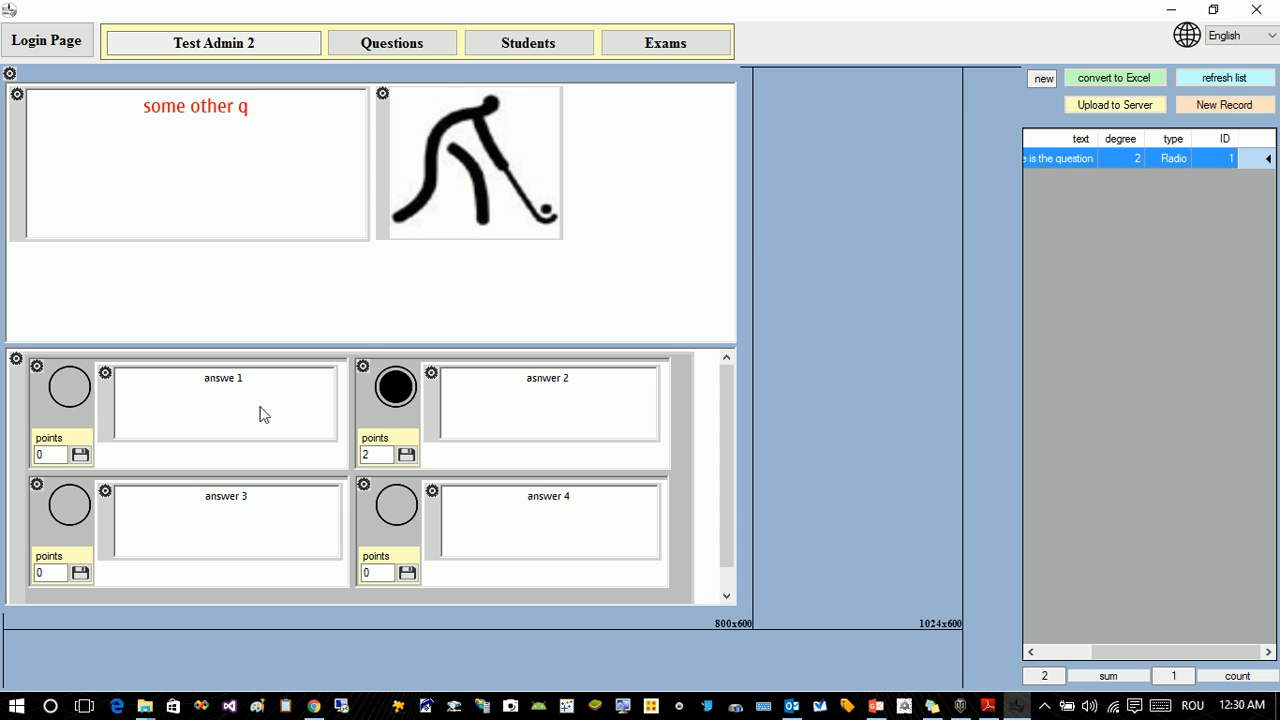
# Set the first answer's points to 2, save them, and dismiss the message
pyautogui.doubleClick(45, 455)
pyautogui.write('2')
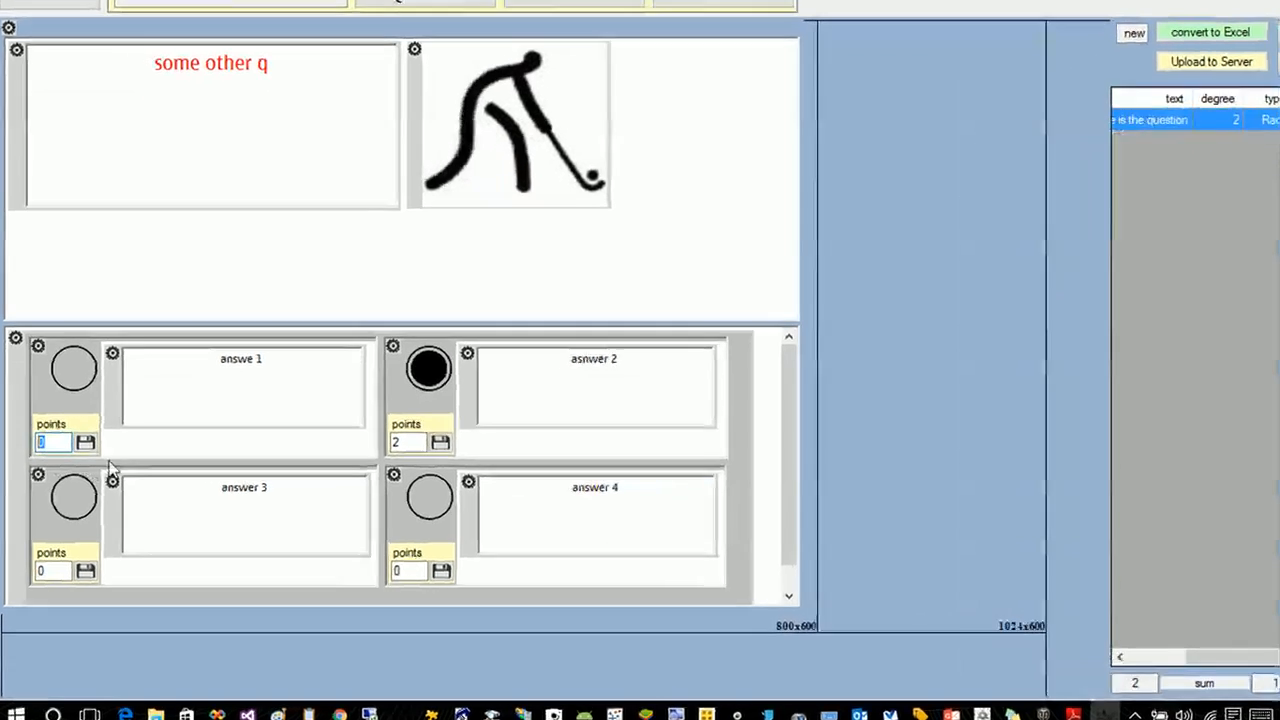
pyautogui.click(80, 455)
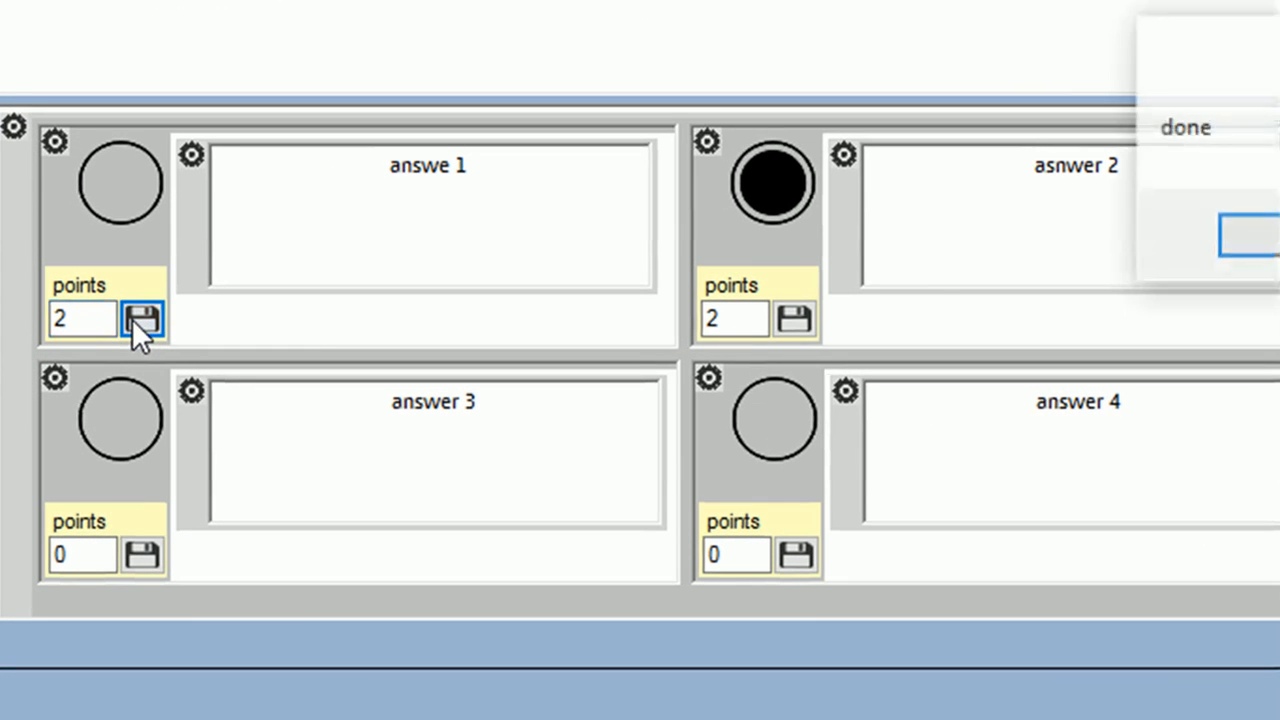
pyautogui.click(1246, 240)
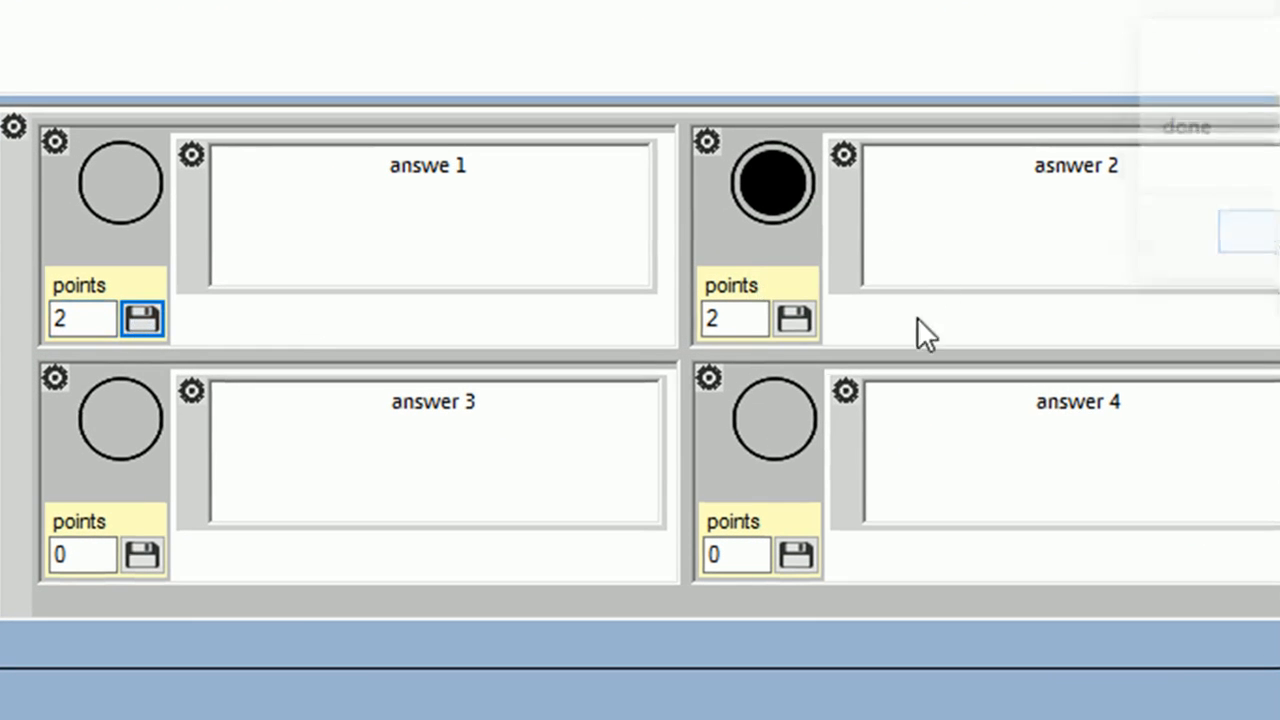
# Set and save the second answer's points as 0, and select the first answer's radio button as the correct one
pyautogui.doubleClick(709, 319)
pyautogui.write('0')
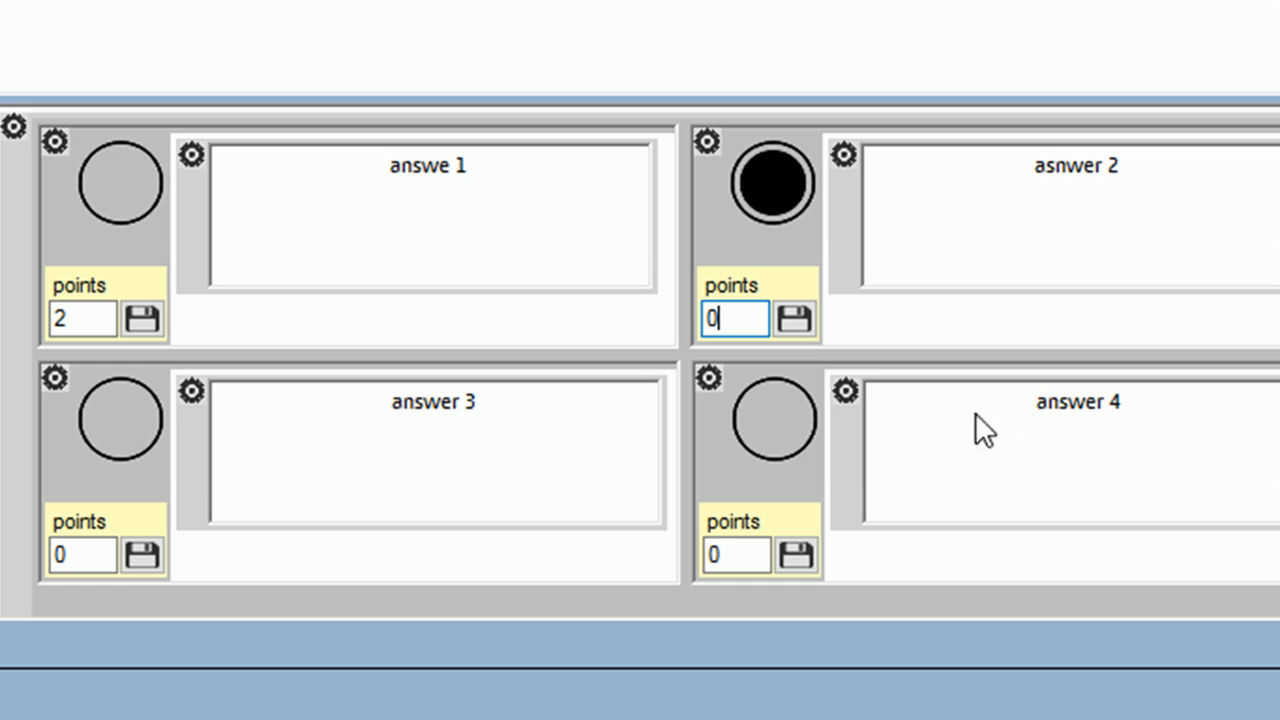
pyautogui.click(797, 322)
pyautogui.click(1232, 250)
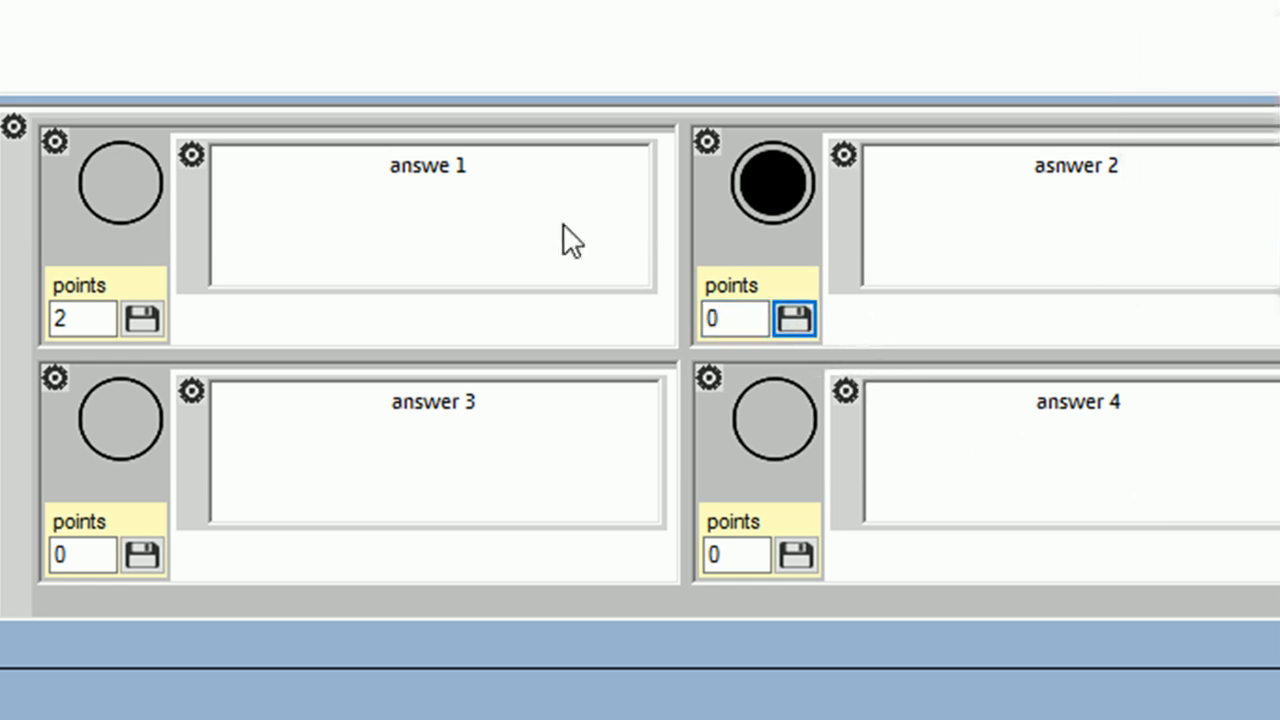
pyautogui.click(118, 190)
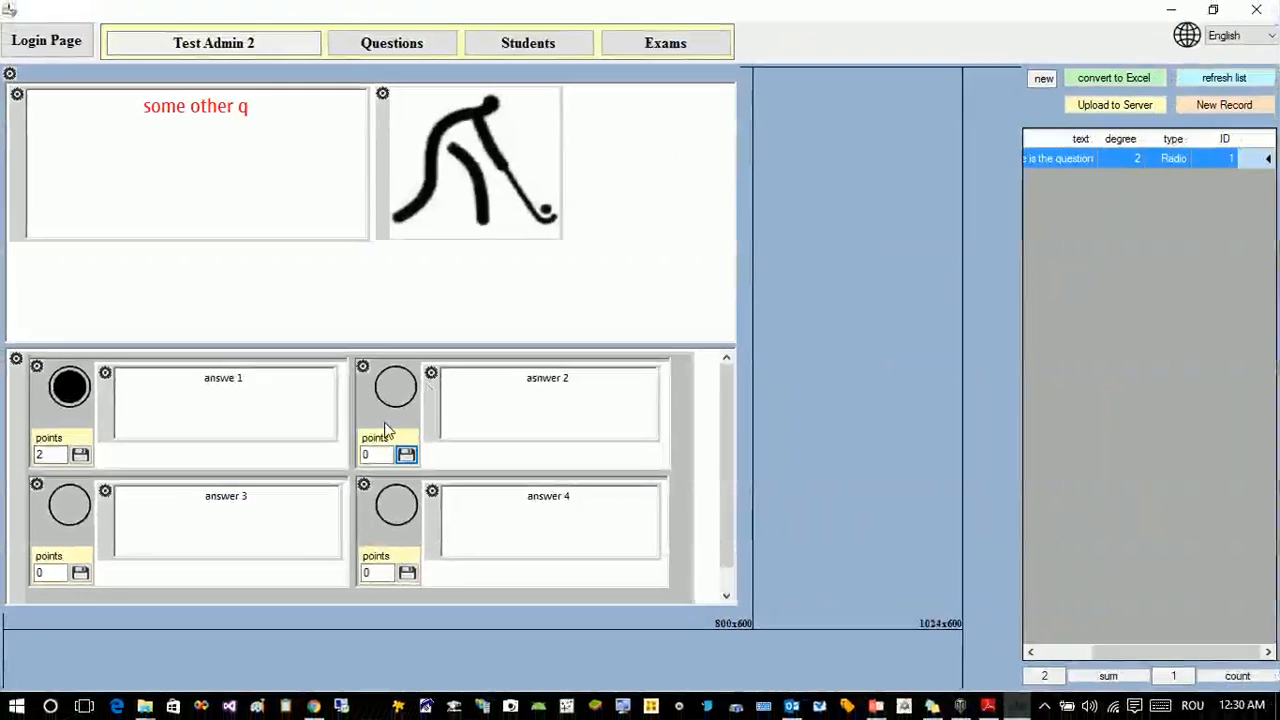
# Replace the question's image with hh.jpg and upload the question to the server
pyautogui.click(458, 186)
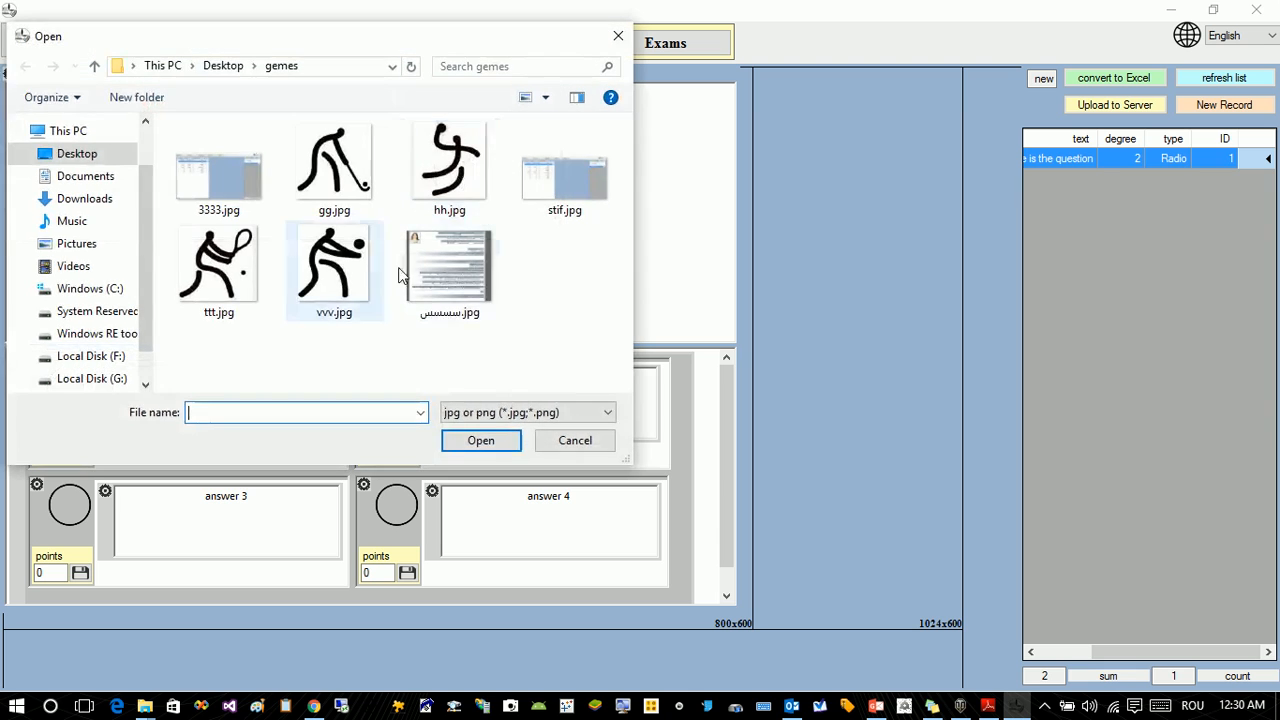
pyautogui.doubleClick(440, 165)
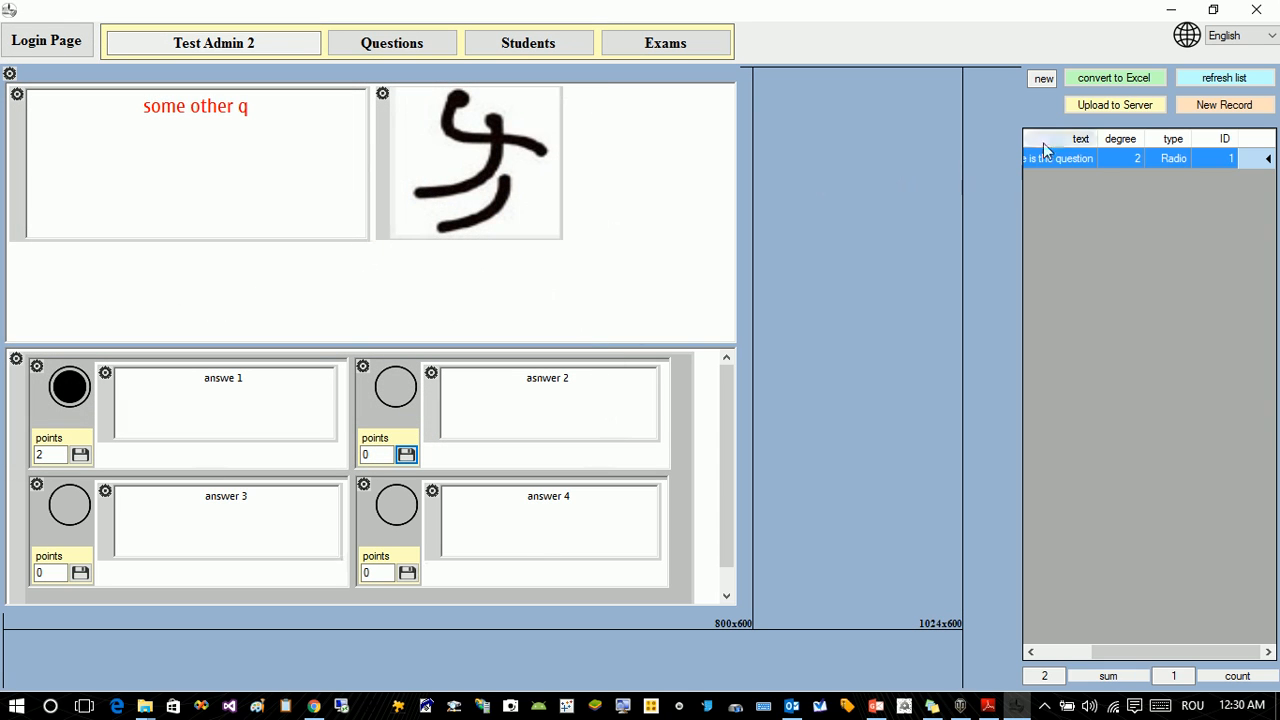
pyautogui.click(1107, 106)
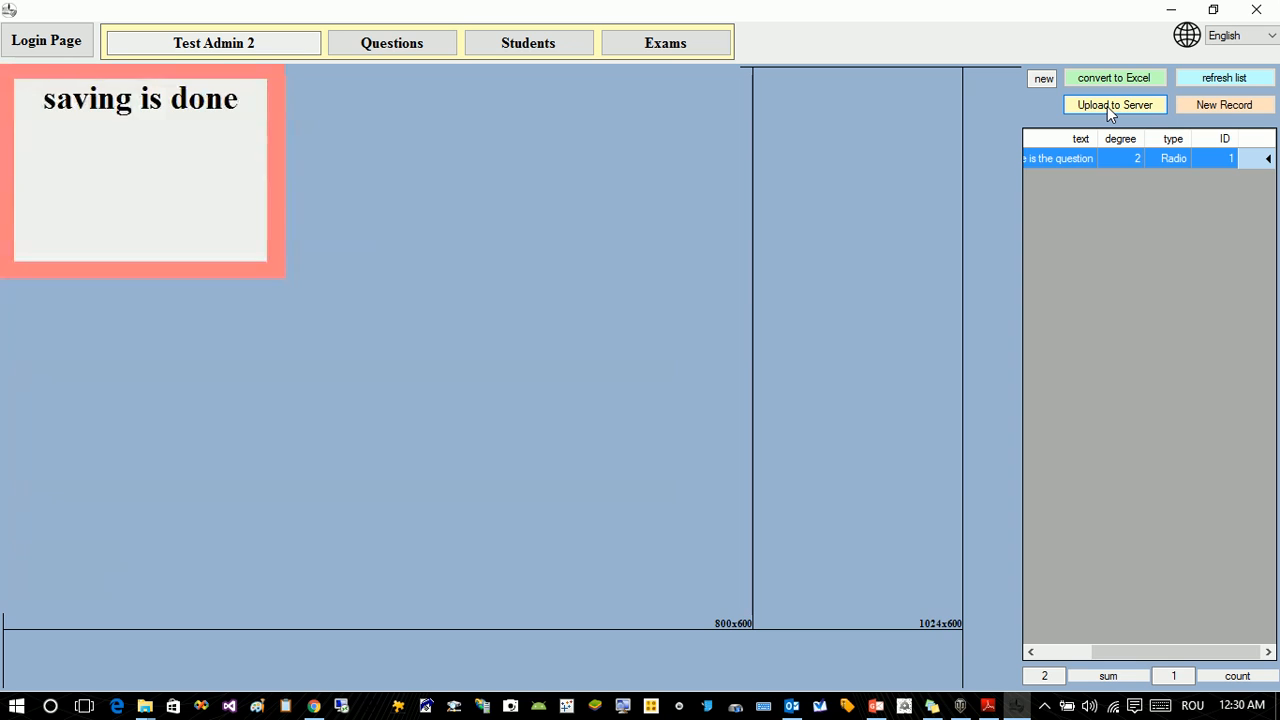
# Select the "some other q" record in the question list and copy it as a new question
pyautogui.click(1110, 184)
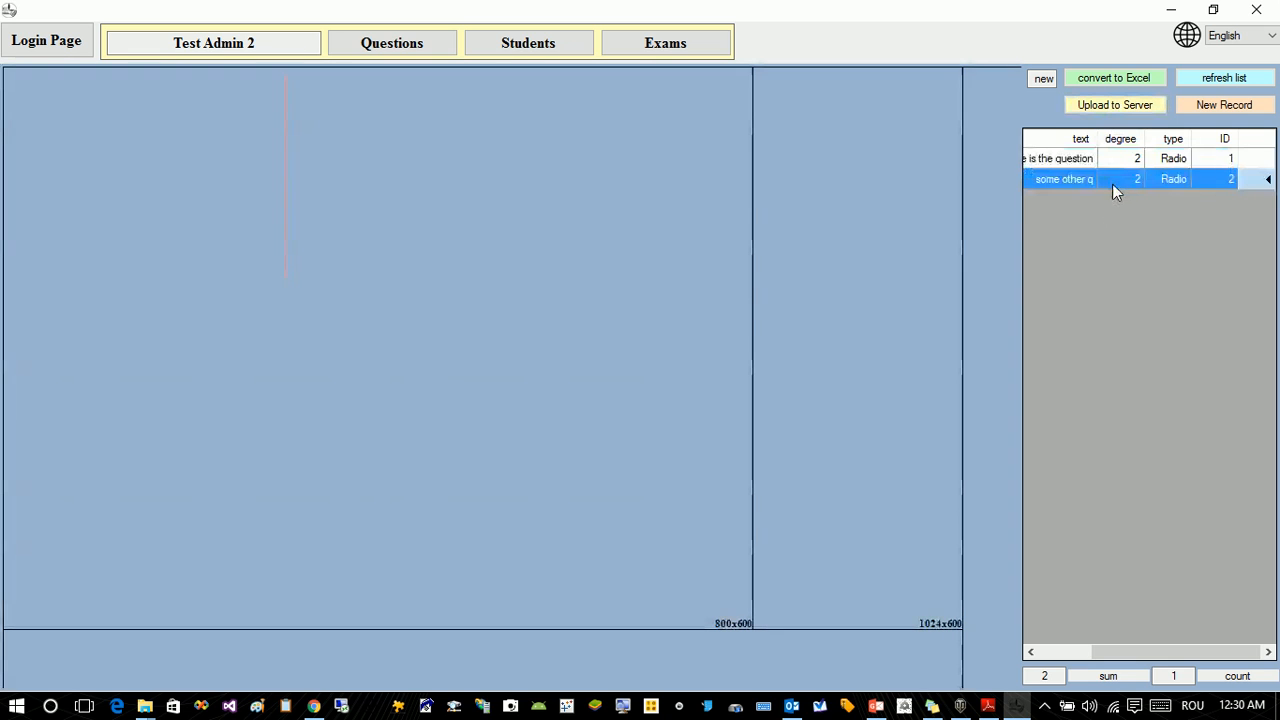
pyautogui.click(1118, 161)
pyautogui.click(1113, 186)
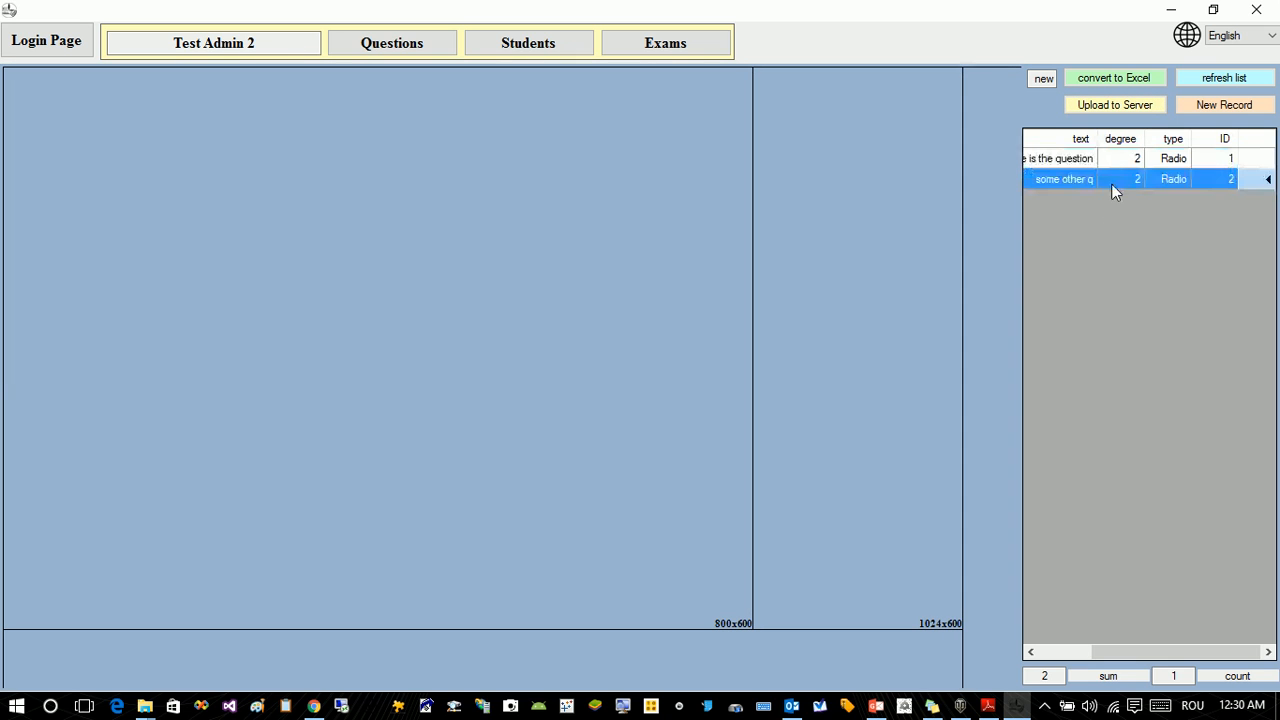
pyautogui.click(1127, 166)
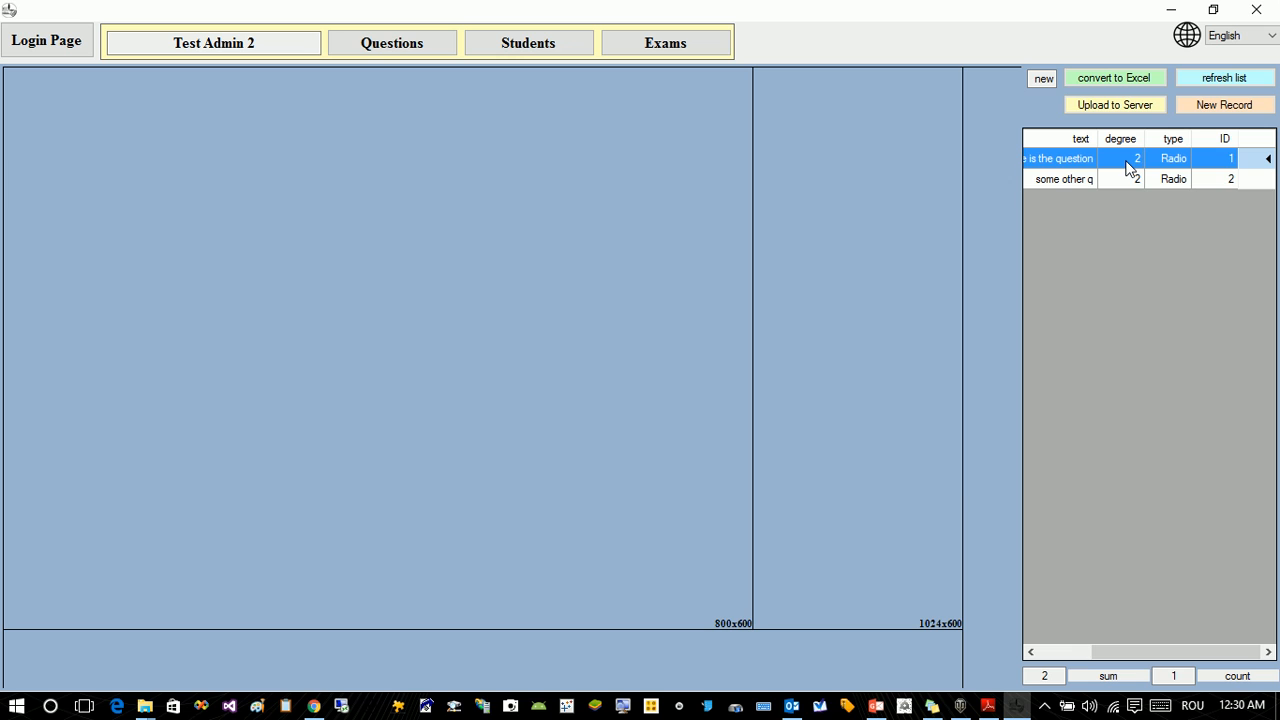
pyautogui.click(1145, 185)
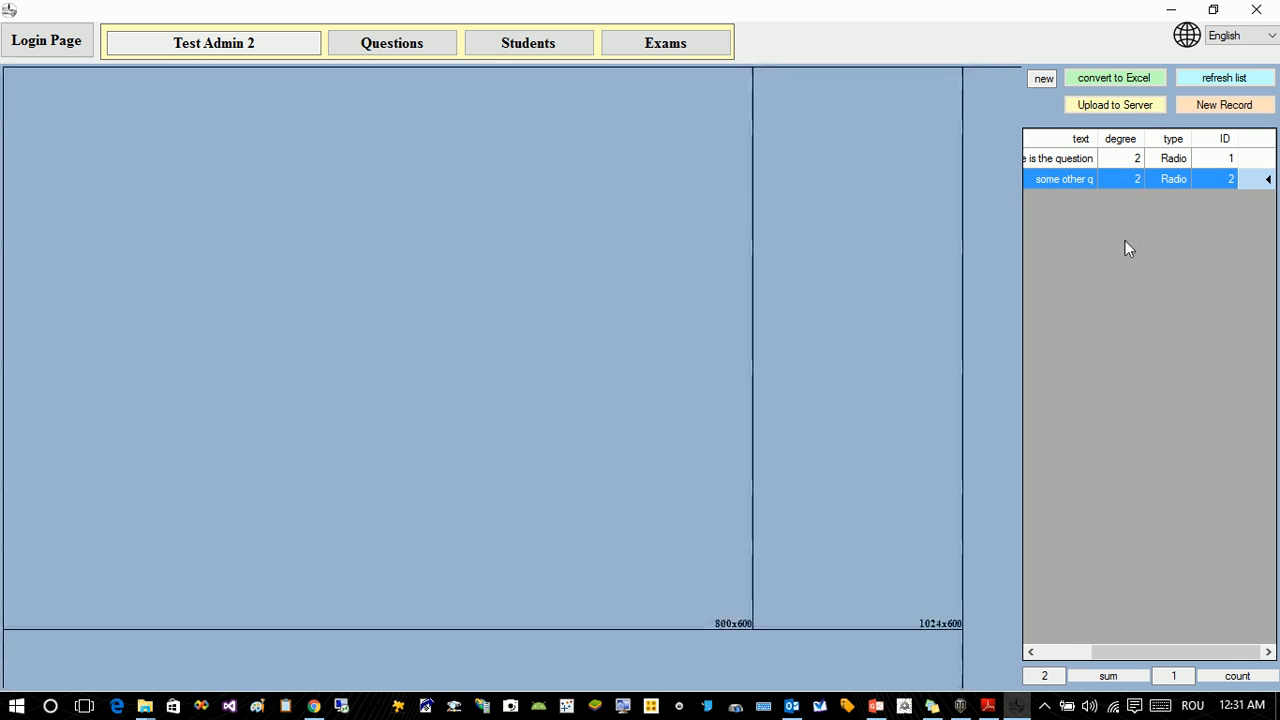
pyautogui.rightClick(1128, 183)
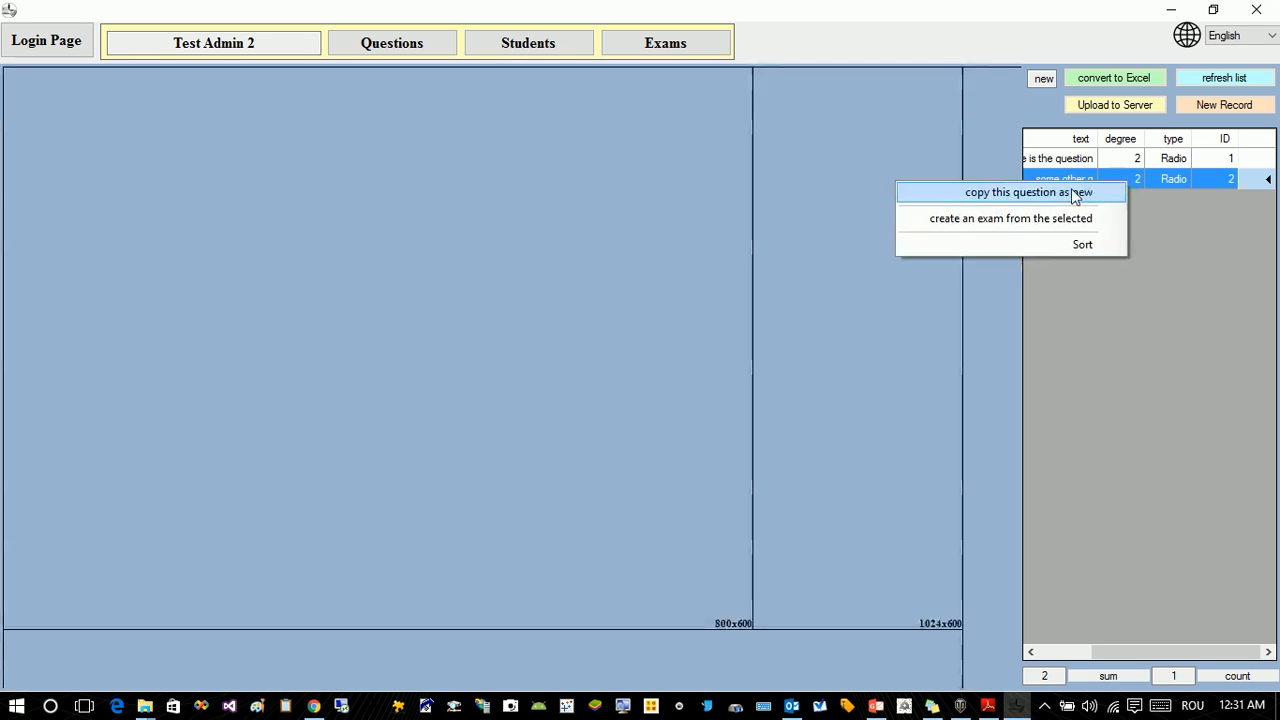
pyautogui.click(1075, 193)
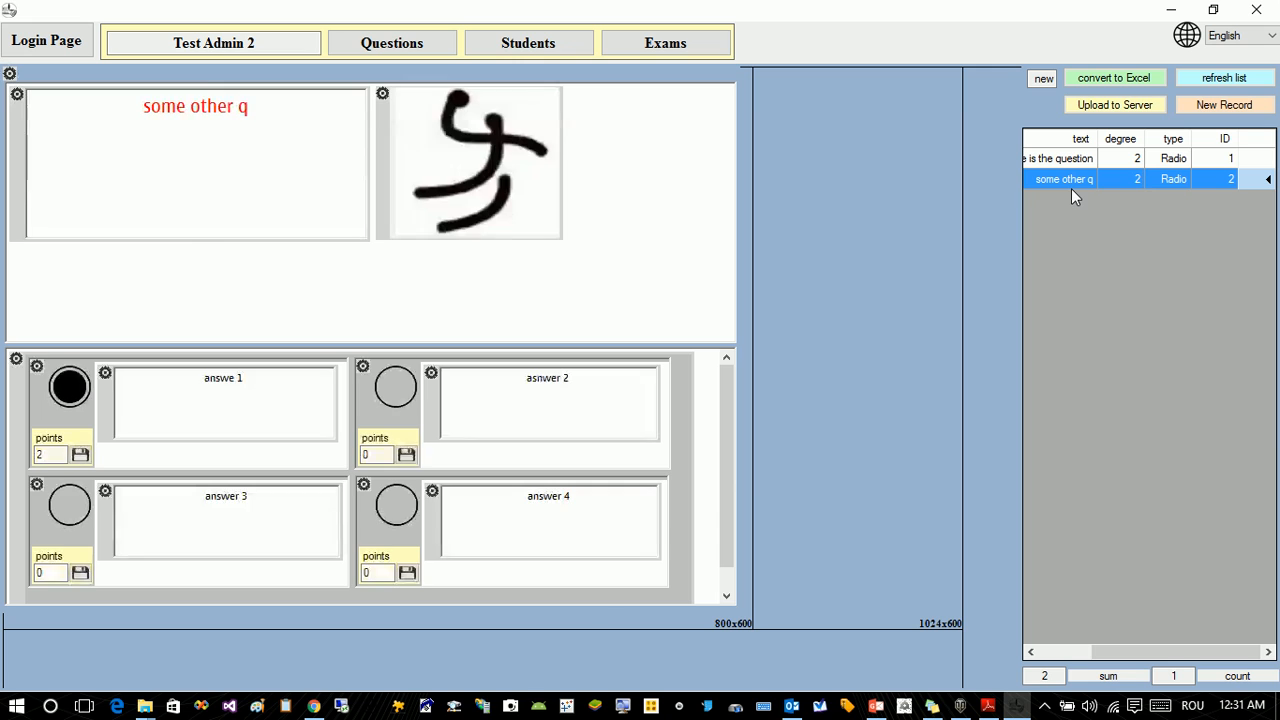
# Replace the radio answers with a checkbox answer group, agreeing to delete the existing answer type
pyautogui.rightClick(707, 400)
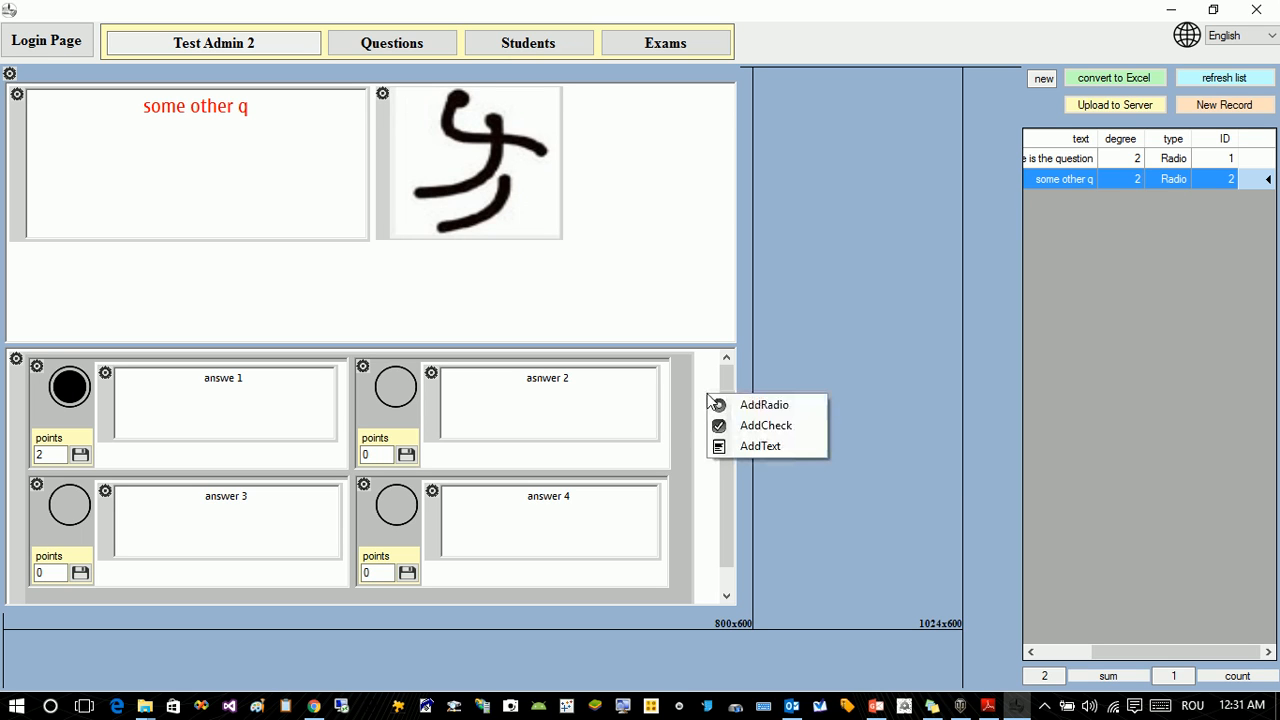
pyautogui.click(738, 425)
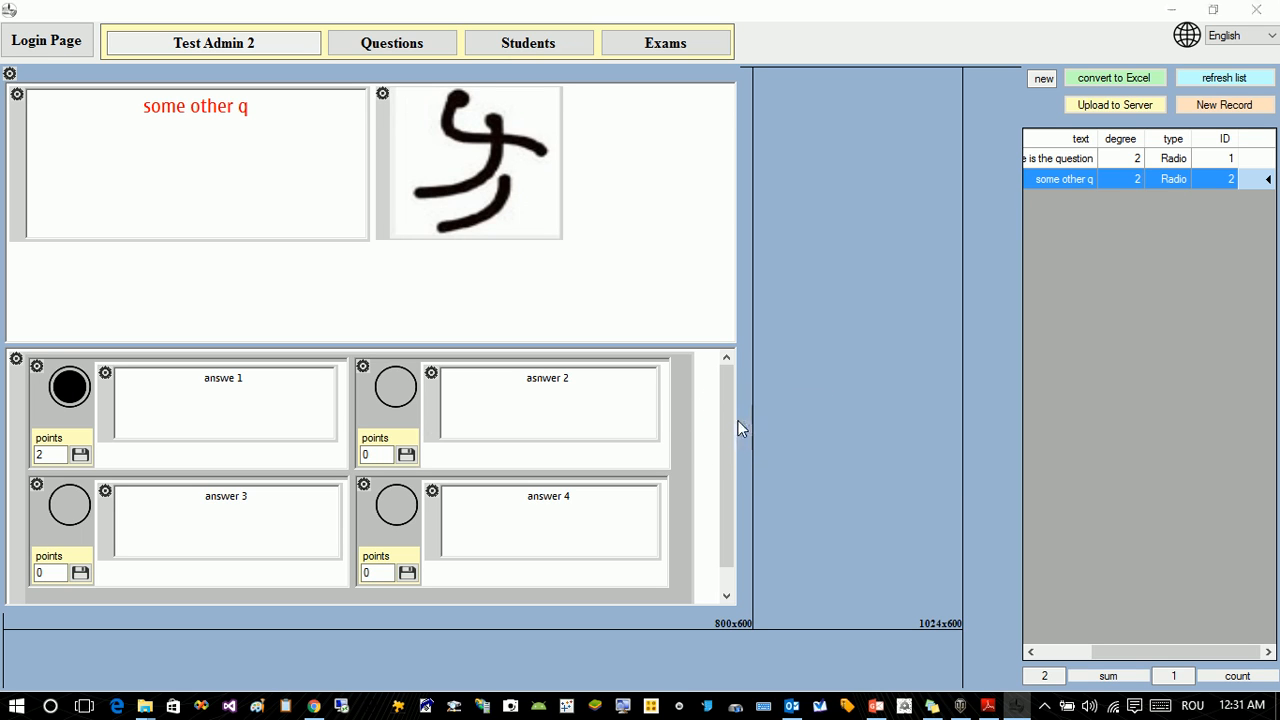
pyautogui.click(739, 420)
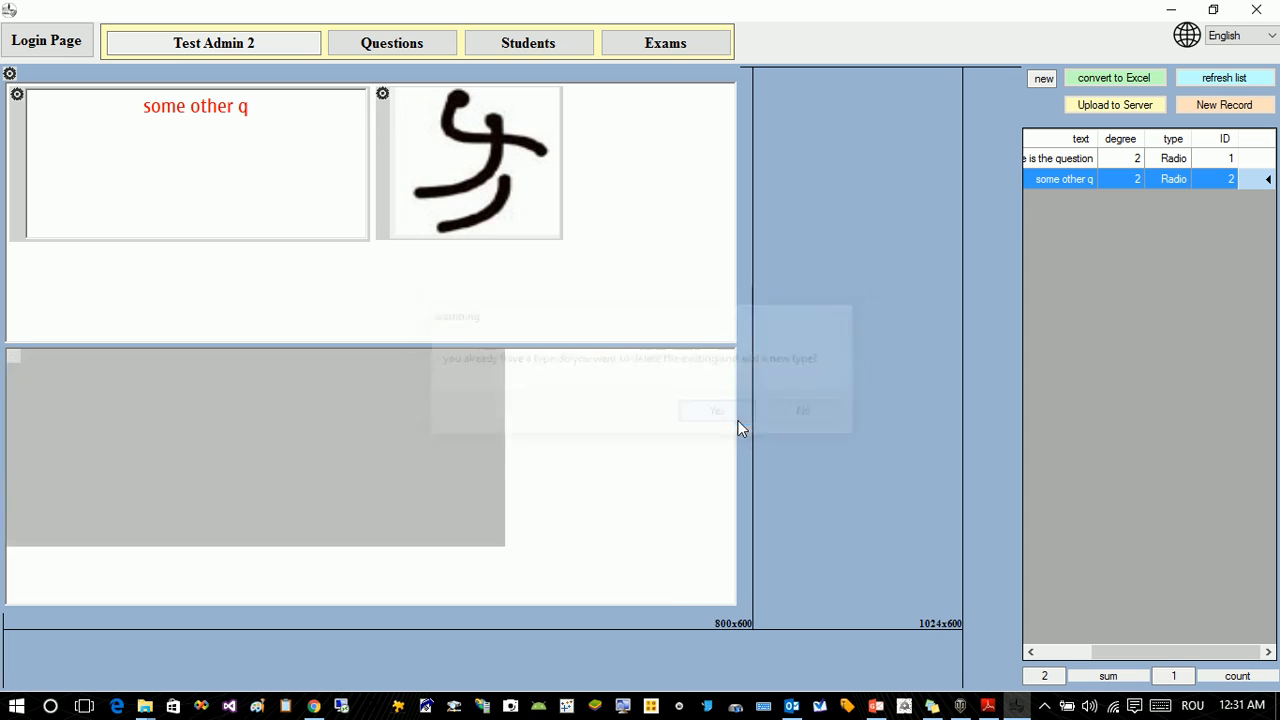
# Increase the checkbox answer group's height to 292 and raise the divider between the question and answer areas
pyautogui.click(18, 362)
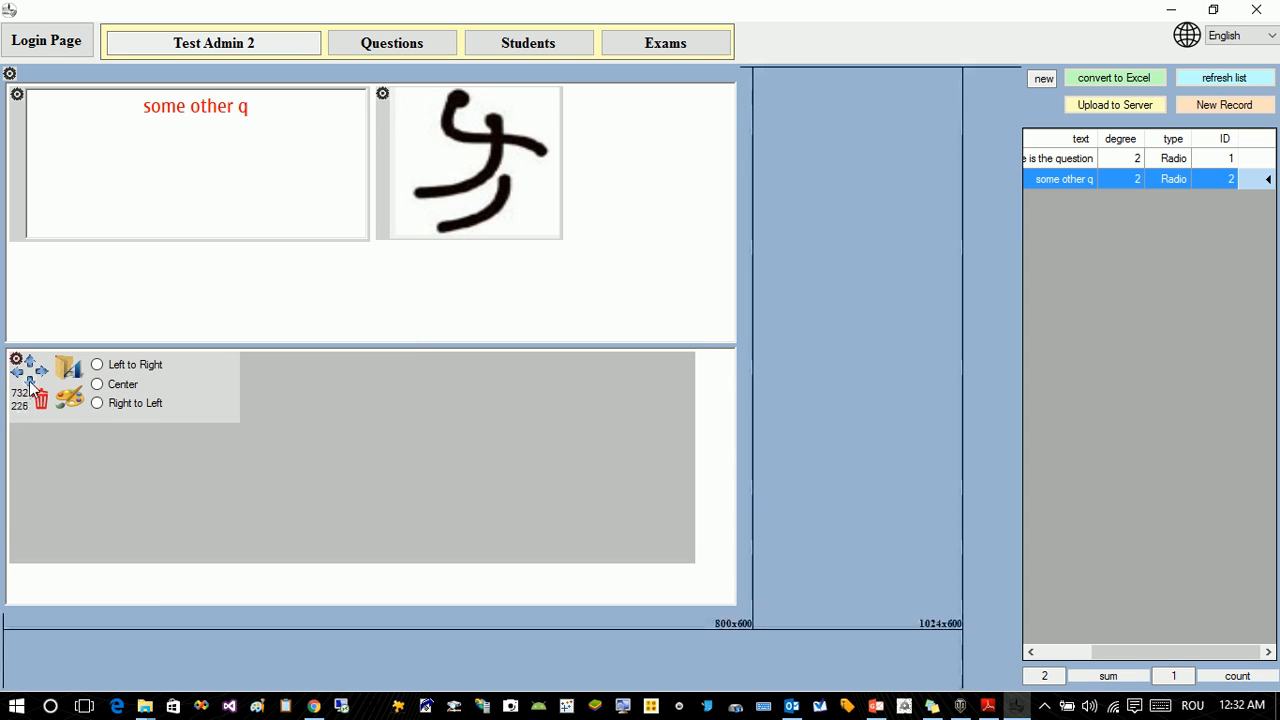
pyautogui.click(29, 384)
pyautogui.click(29, 384)
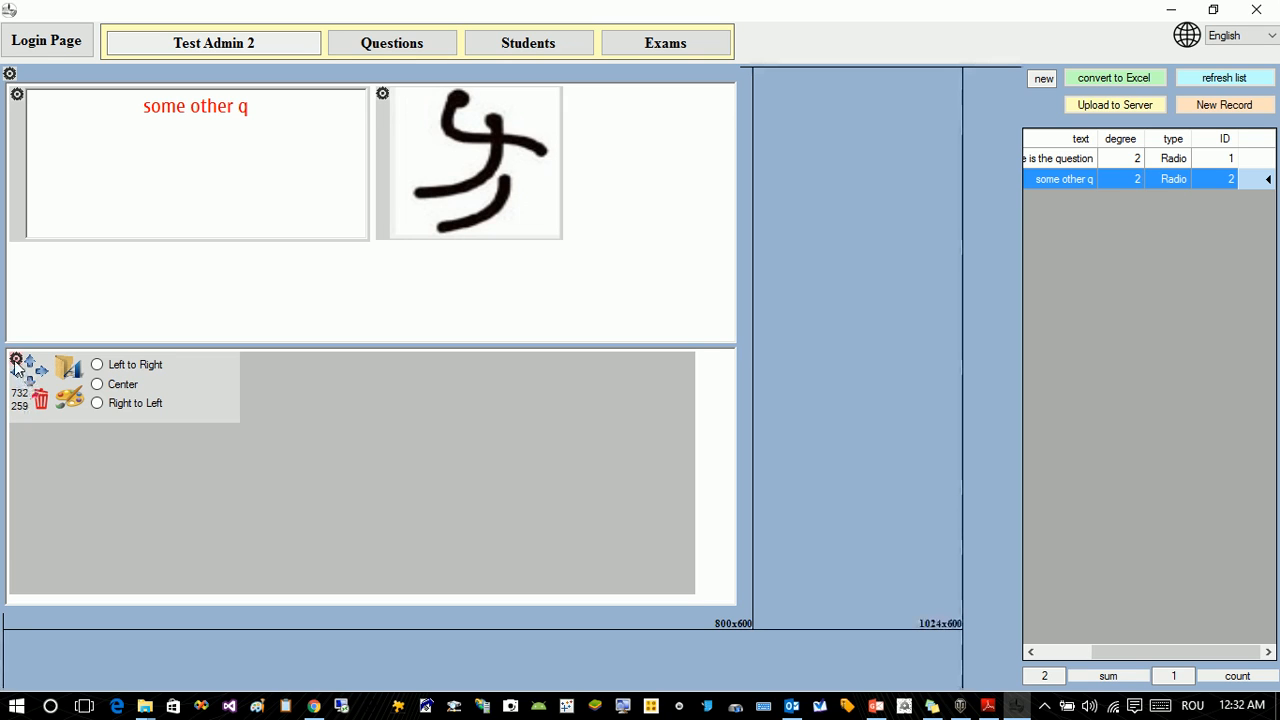
pyautogui.click(17, 360)
pyautogui.moveTo(70, 350); pyautogui.dragTo(75, 310)
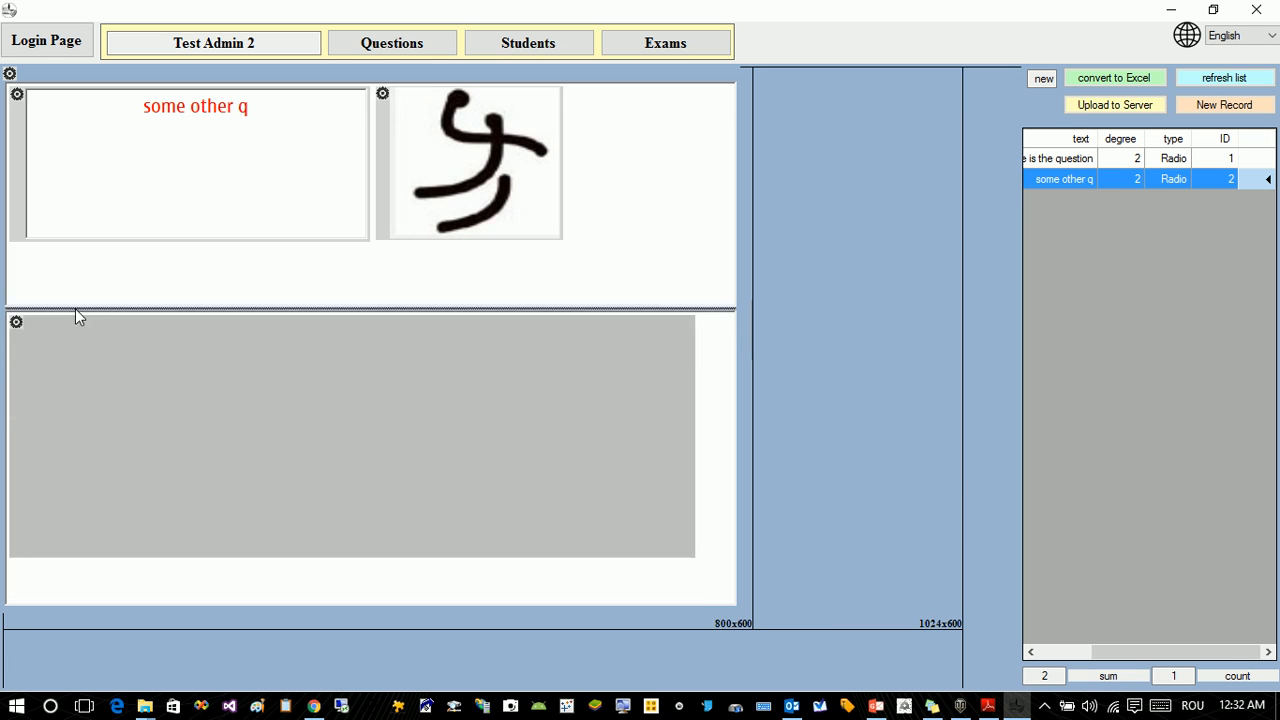
pyautogui.click(16, 322)
pyautogui.click(33, 347)
pyautogui.click(33, 347)
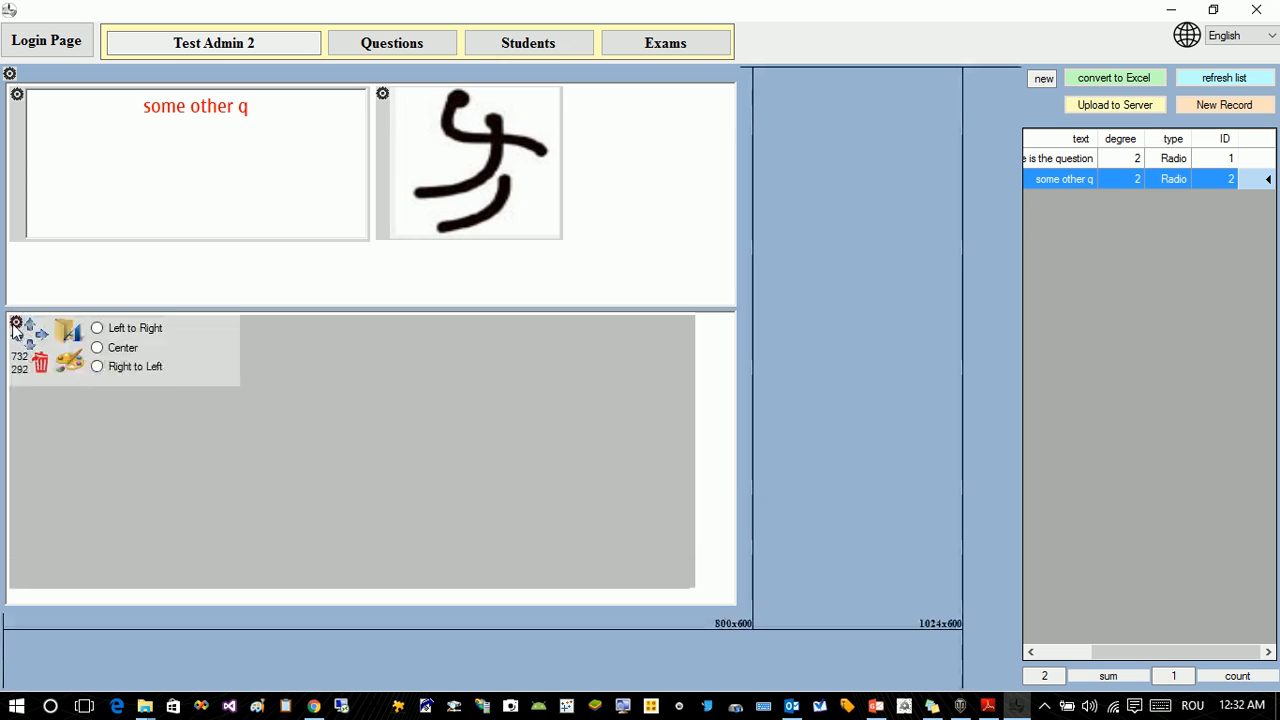
pyautogui.click(42, 370)
# Add two checkbox answers to the answer group
pyautogui.rightClick(106, 357)
pyautogui.click(140, 369)
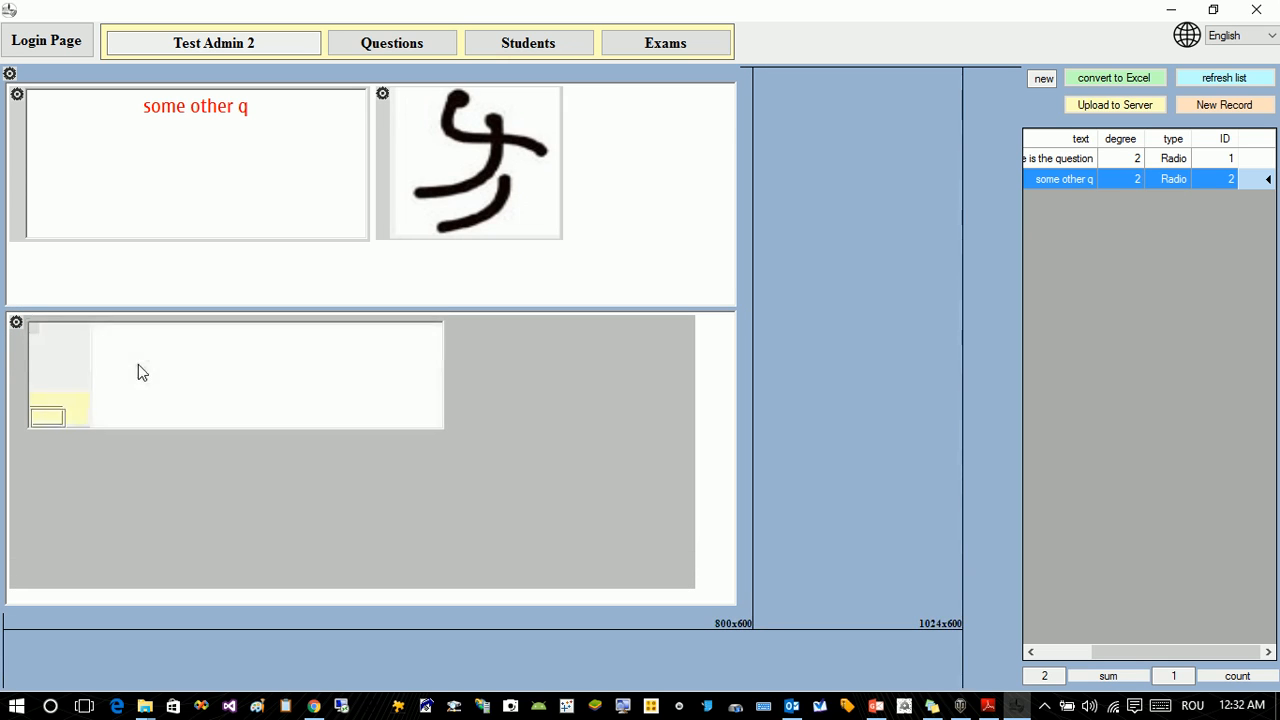
pyautogui.rightClick(137, 460)
pyautogui.click(148, 468)
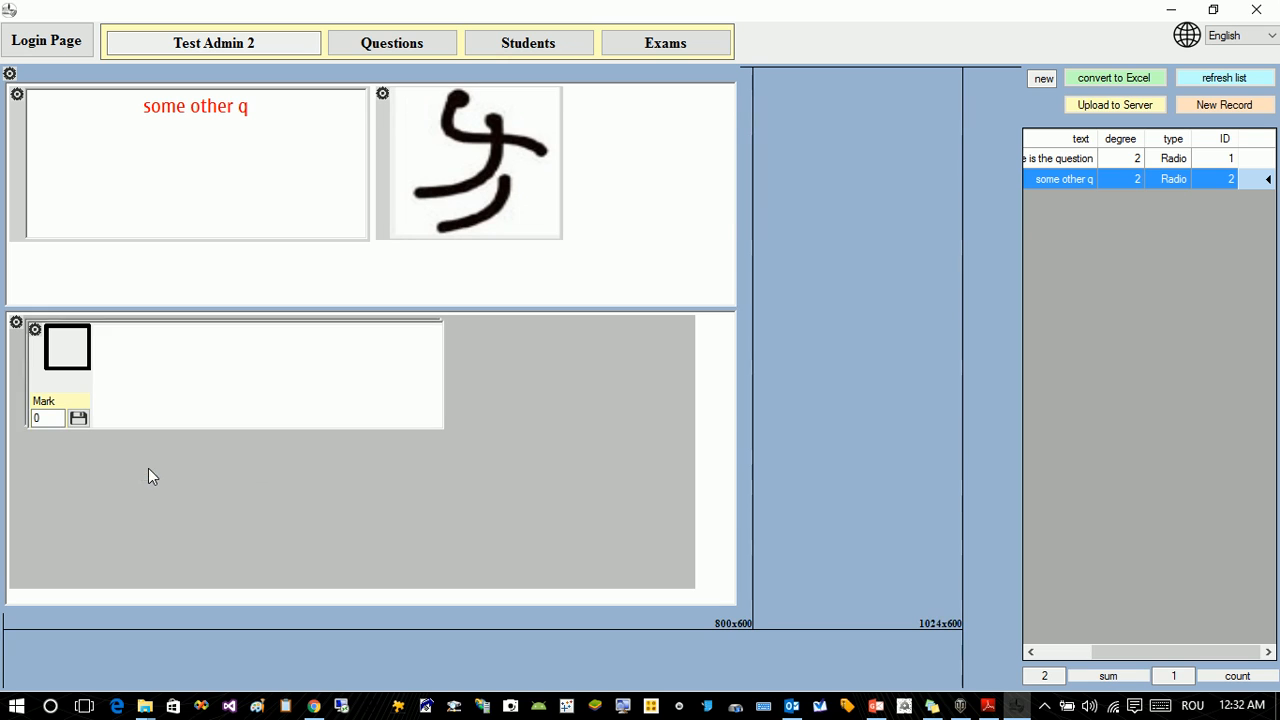
# Narrow the first checkbox answer to a width of 348 and the second to 351 so they fit side by side
pyautogui.click(34, 331)
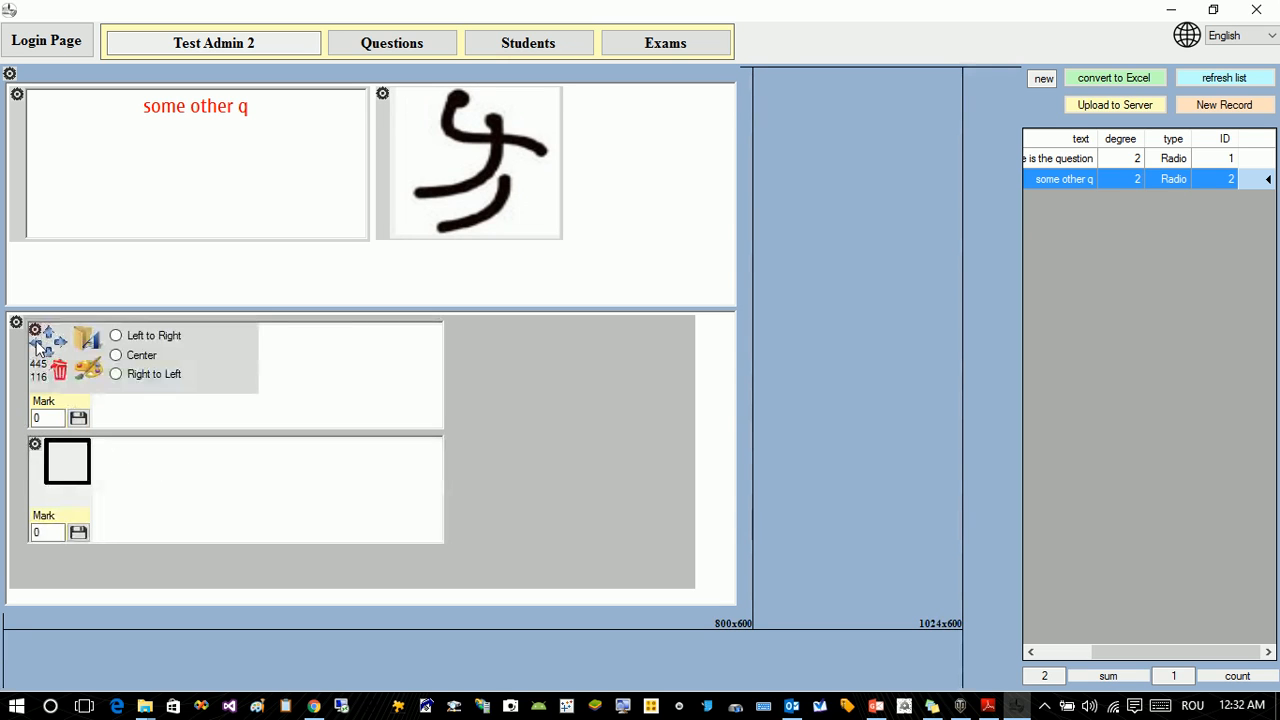
pyautogui.click(37, 343)
pyautogui.click(37, 343)
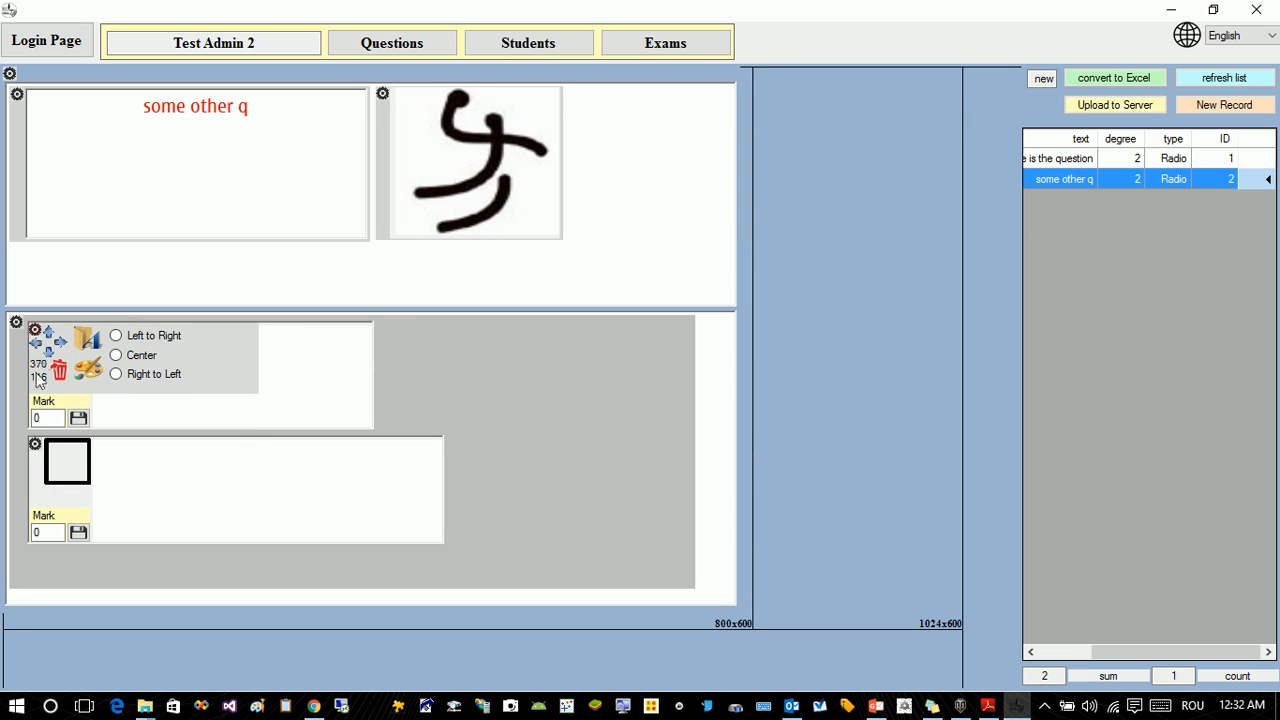
pyautogui.click(34, 444)
pyautogui.click(37, 458)
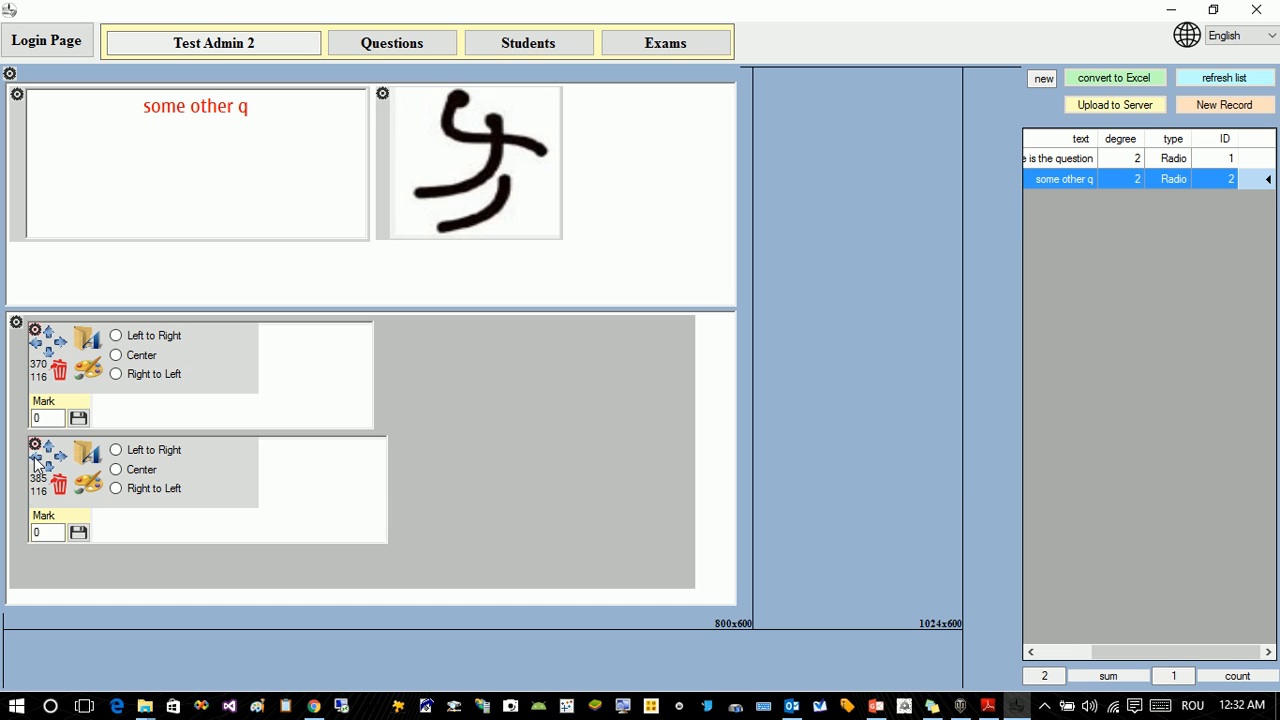
pyautogui.click(36, 459)
pyautogui.click(36, 459)
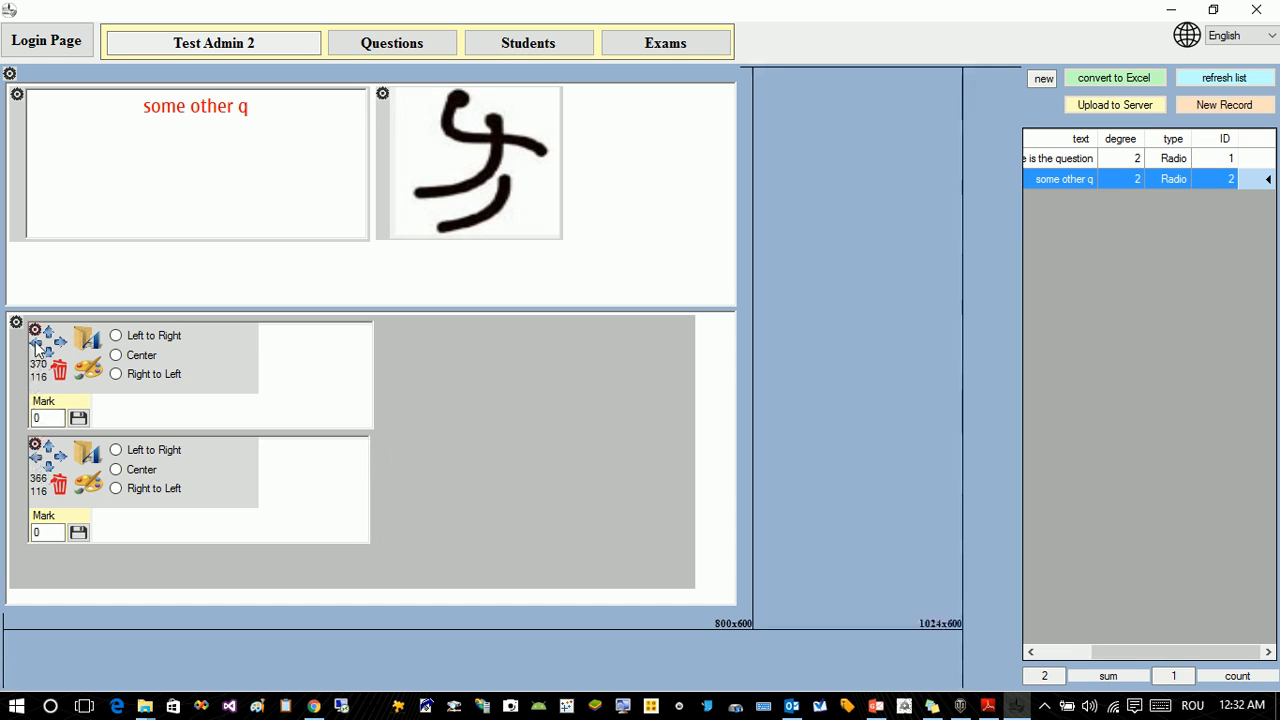
pyautogui.click(36, 343)
pyautogui.click(36, 343)
pyautogui.click(35, 456)
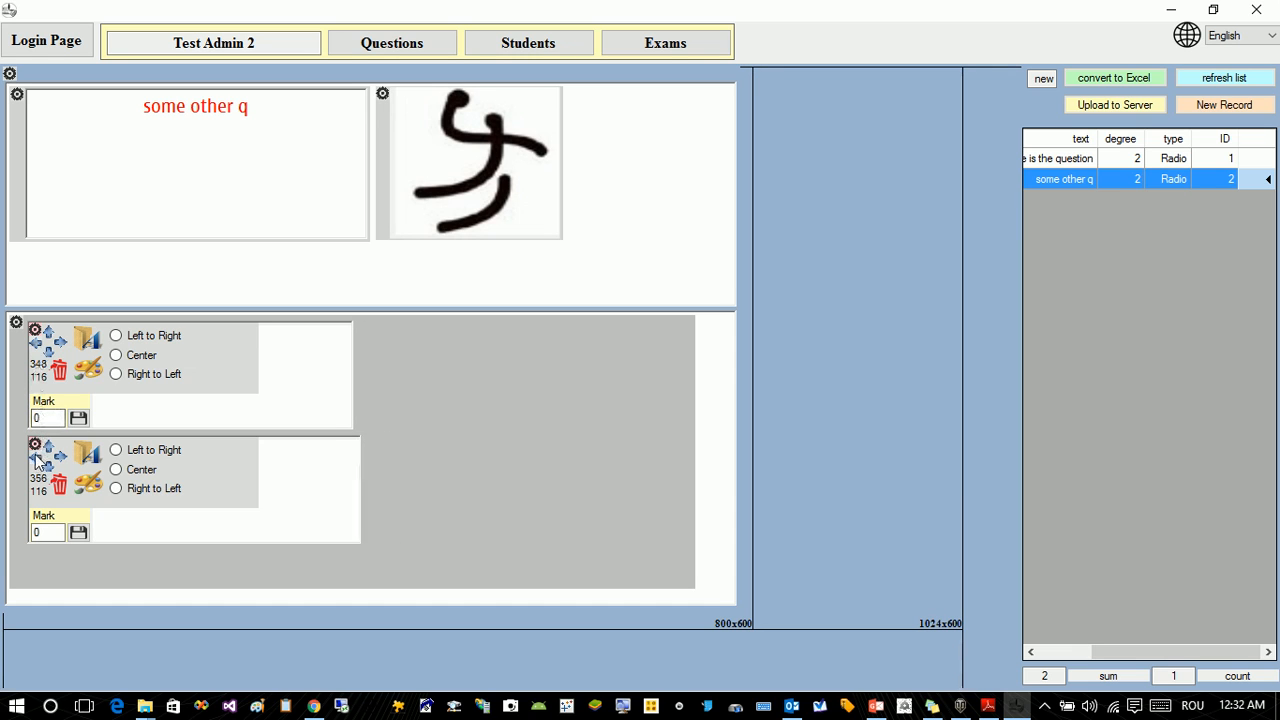
pyautogui.click(35, 456)
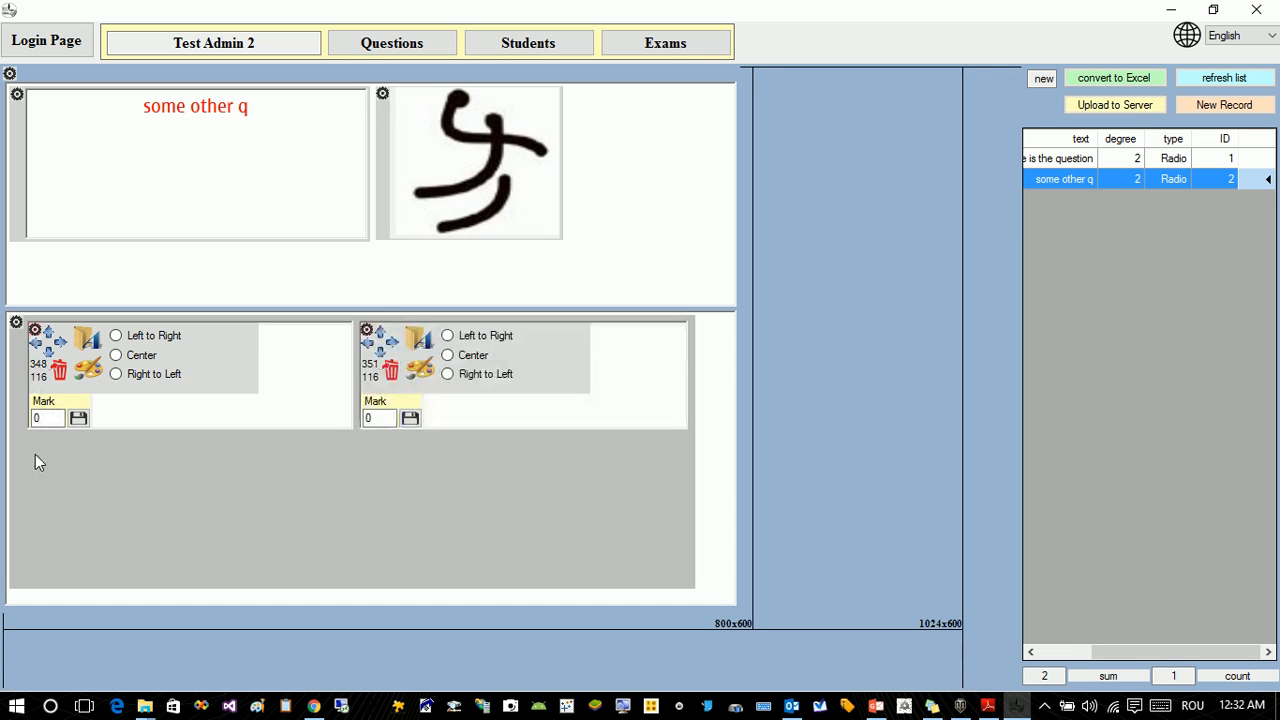
# Add a third checkbox answer below the first one and narrow it to a width of 348
pyautogui.click(37, 329)
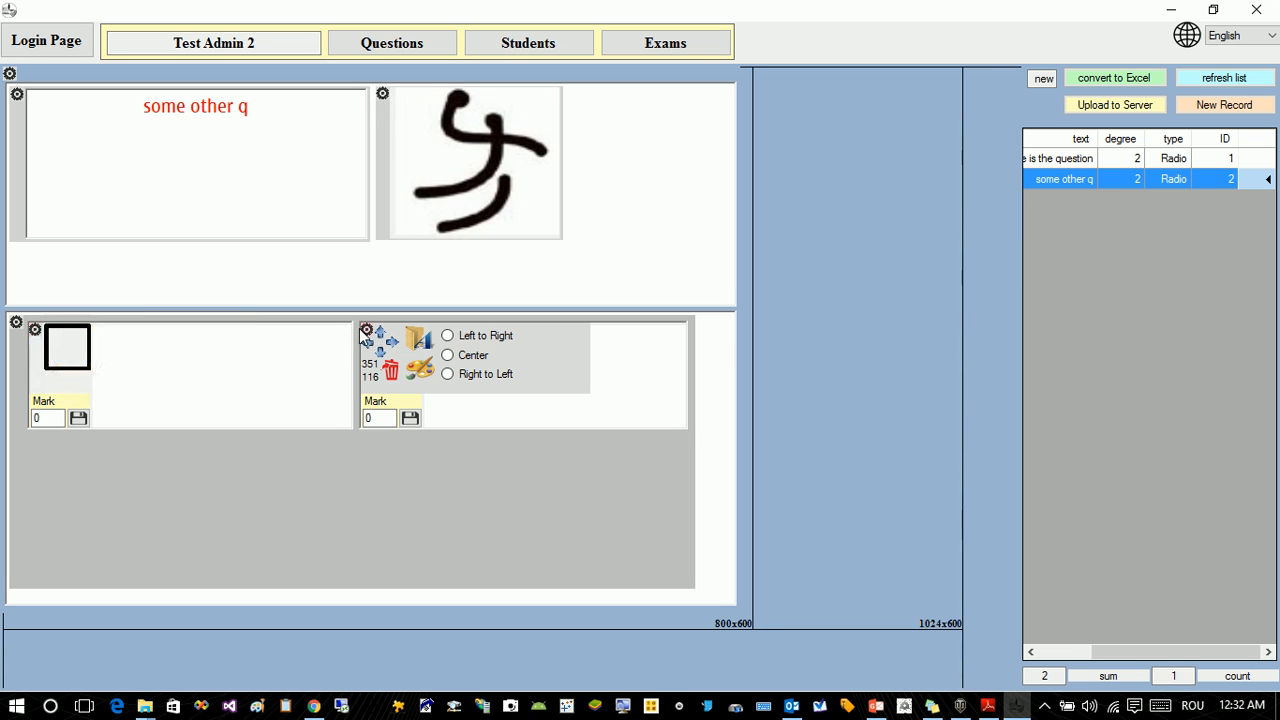
pyautogui.click(366, 330)
pyautogui.rightClick(203, 478)
pyautogui.click(235, 488)
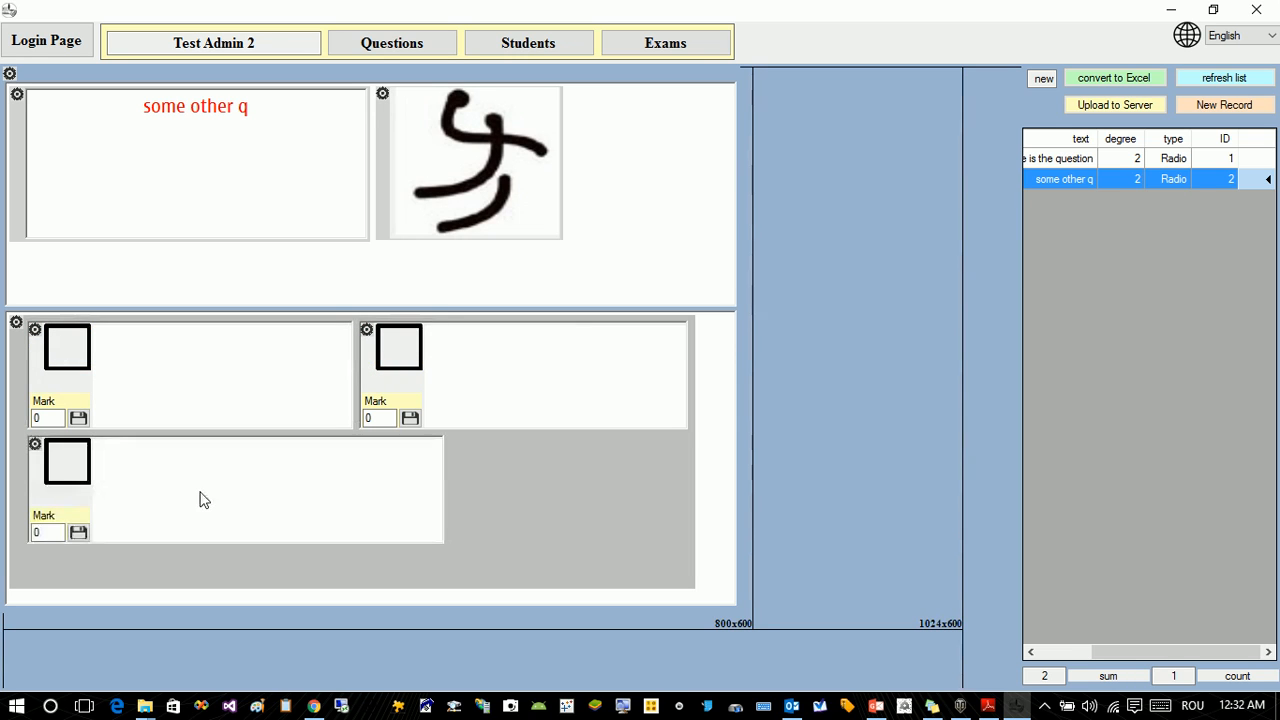
pyautogui.click(35, 446)
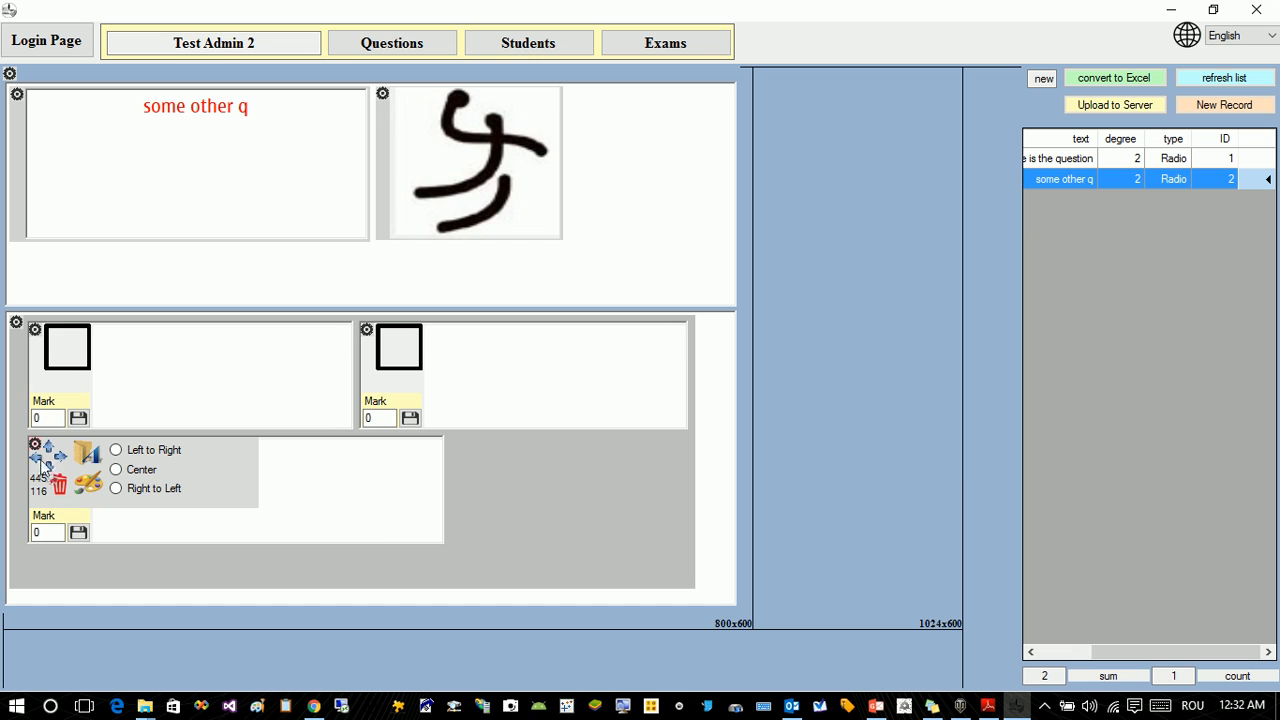
pyautogui.click(36, 457)
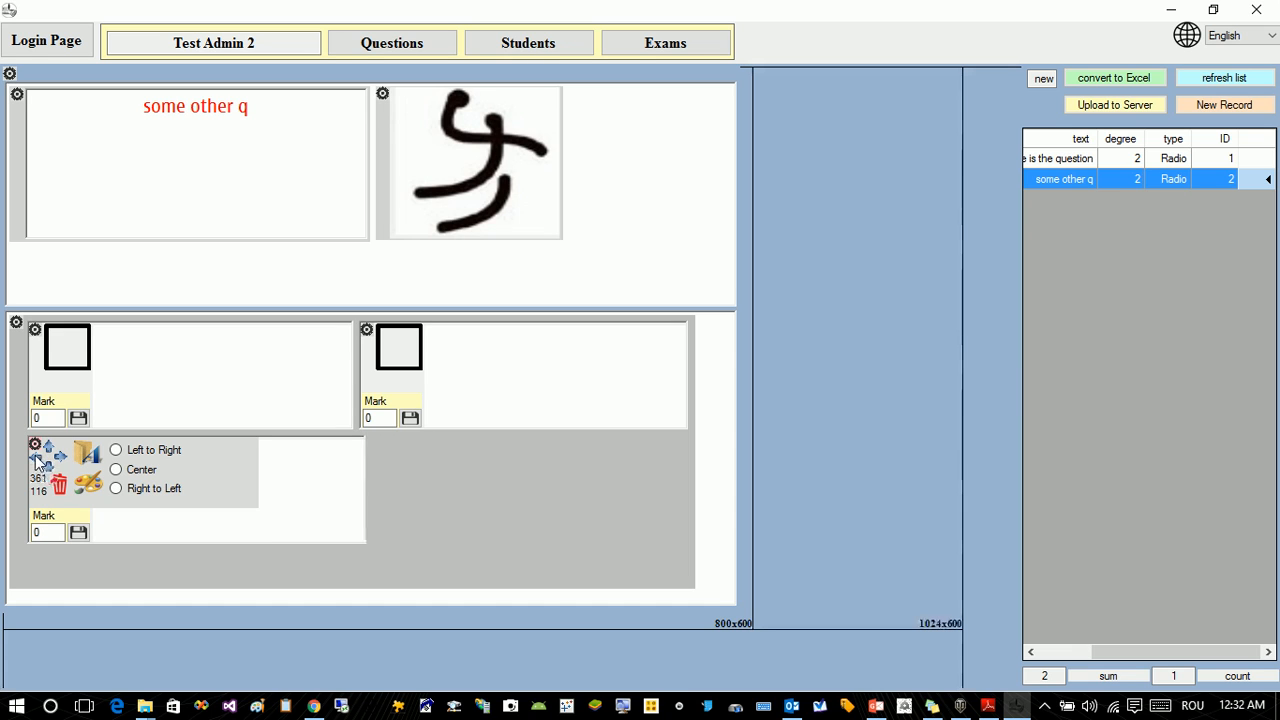
pyautogui.click(37, 457)
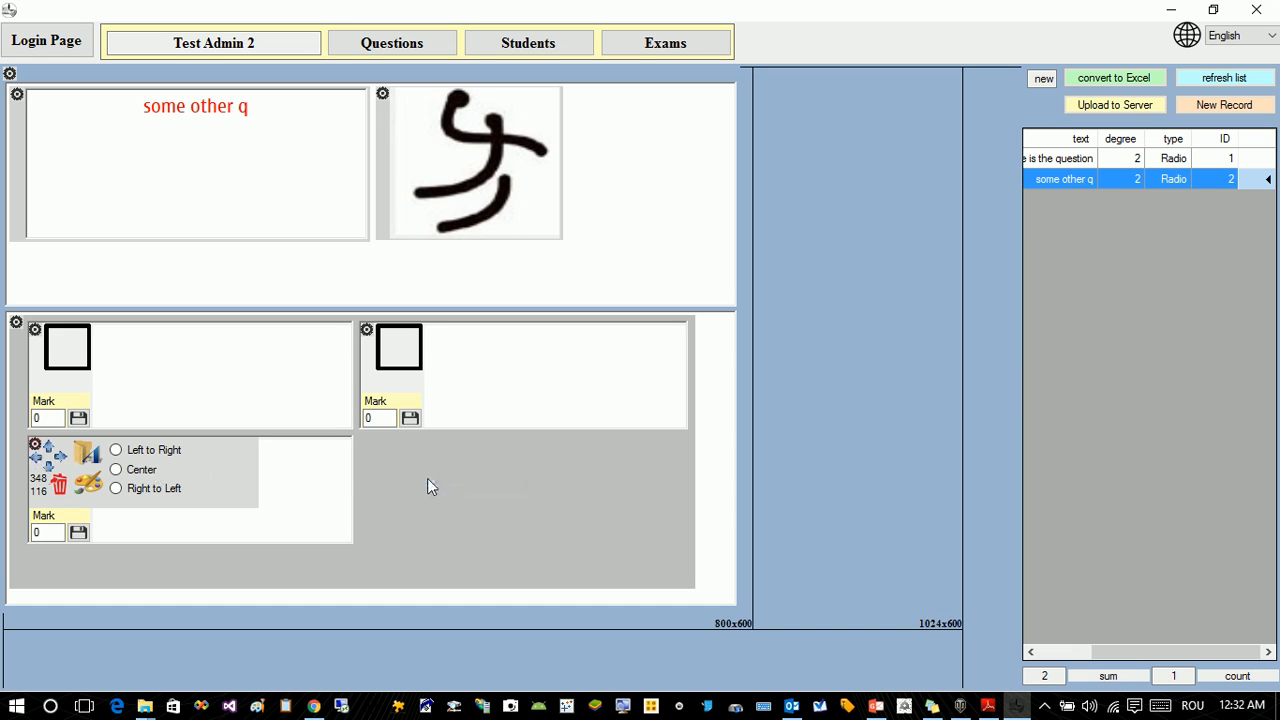
# Add a fourth checkbox answer and narrow it to a width of 351 so it fits beside the third
pyautogui.doubleClick(427, 478)
pyautogui.click(35, 559)
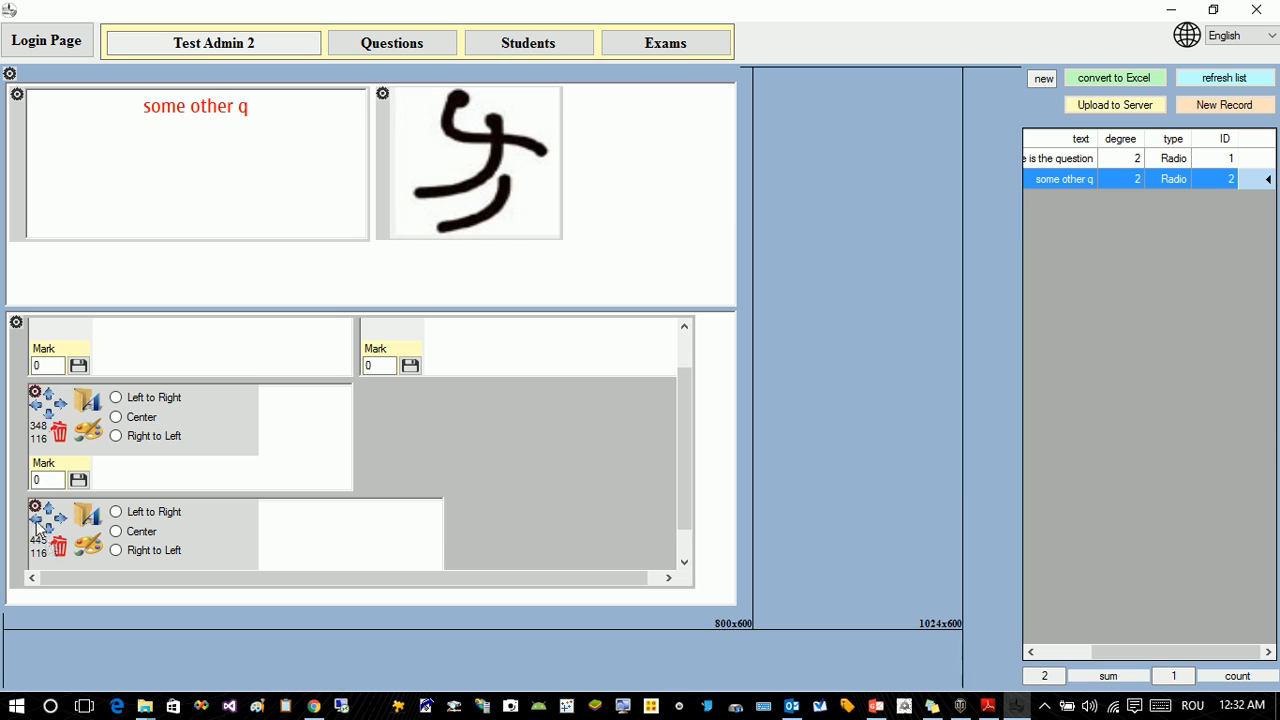
pyautogui.click(35, 517)
pyautogui.click(35, 517)
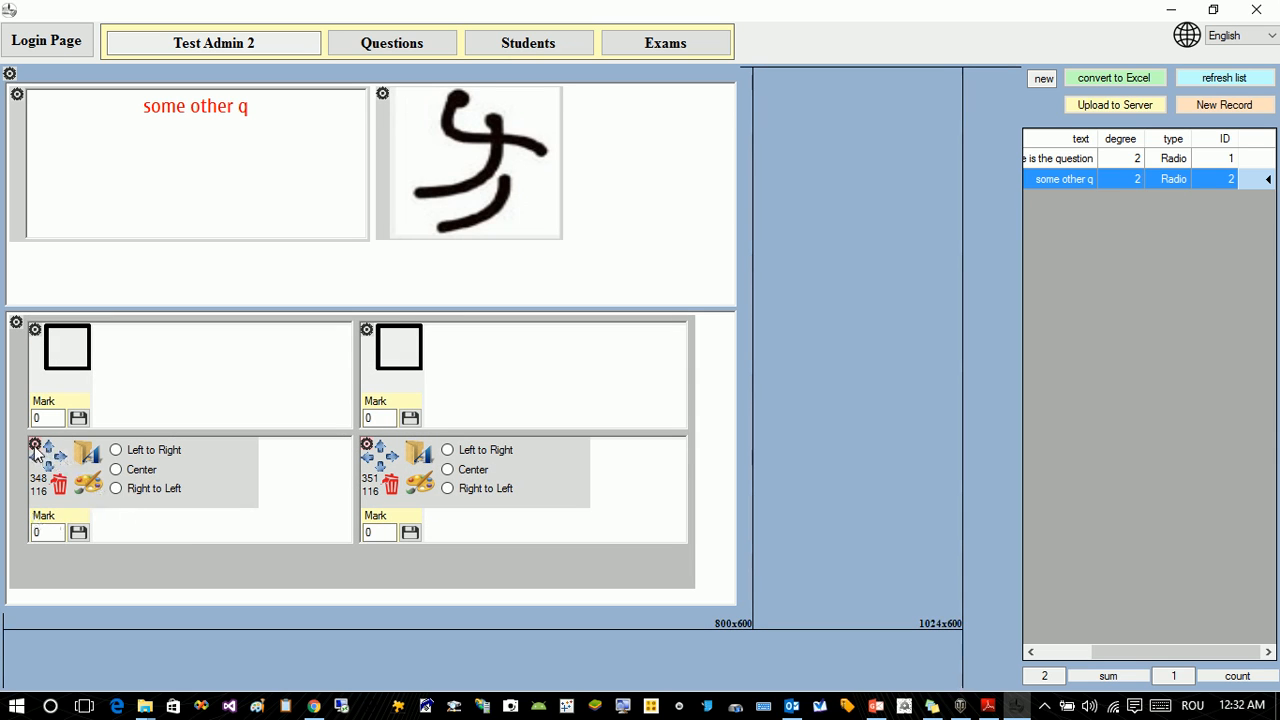
pyautogui.click(35, 444)
pyautogui.click(367, 445)
# Add an empty text item to each of the four checkbox answers
pyautogui.rightClick(160, 348)
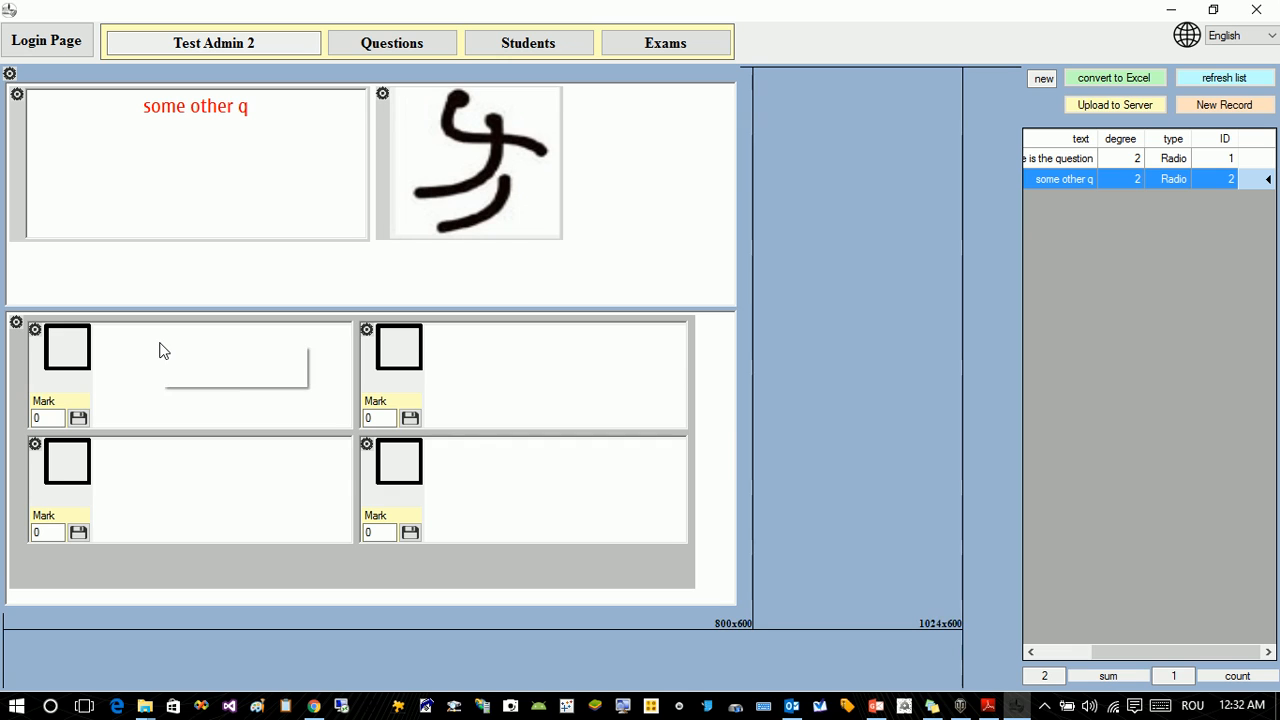
pyautogui.click(200, 356)
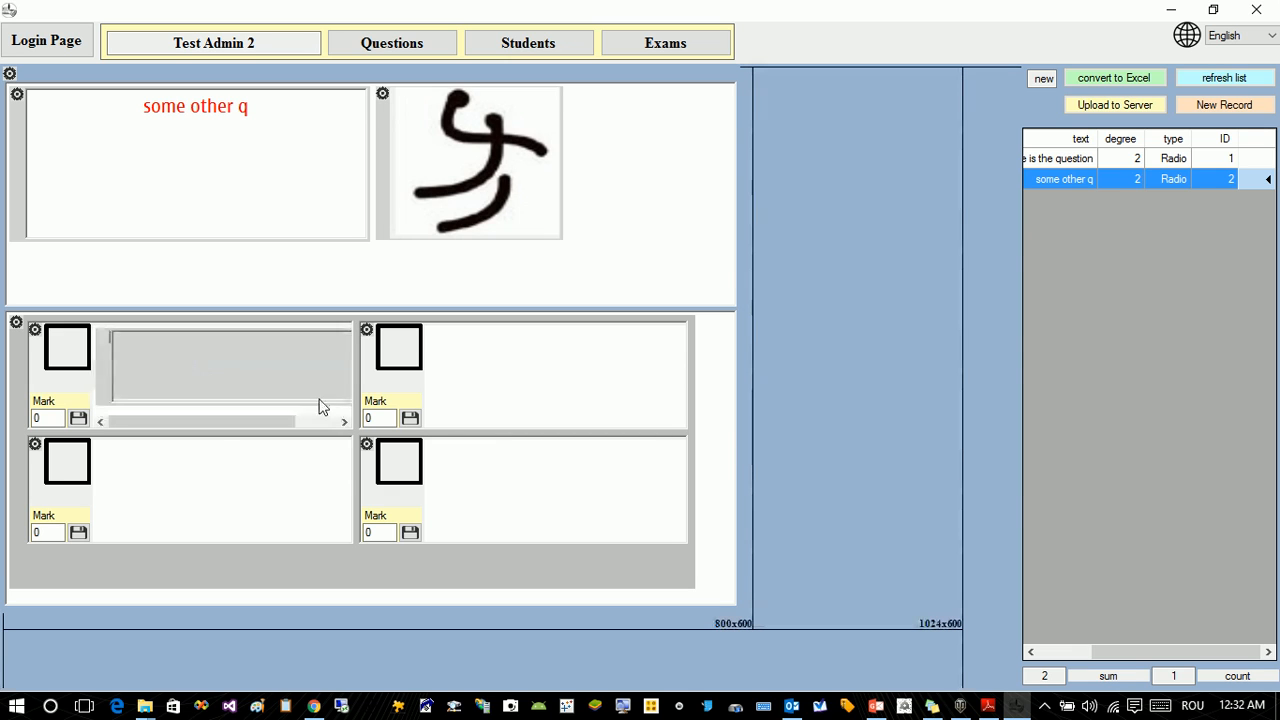
pyautogui.rightClick(494, 346)
pyautogui.click(517, 358)
pyautogui.rightClick(182, 463)
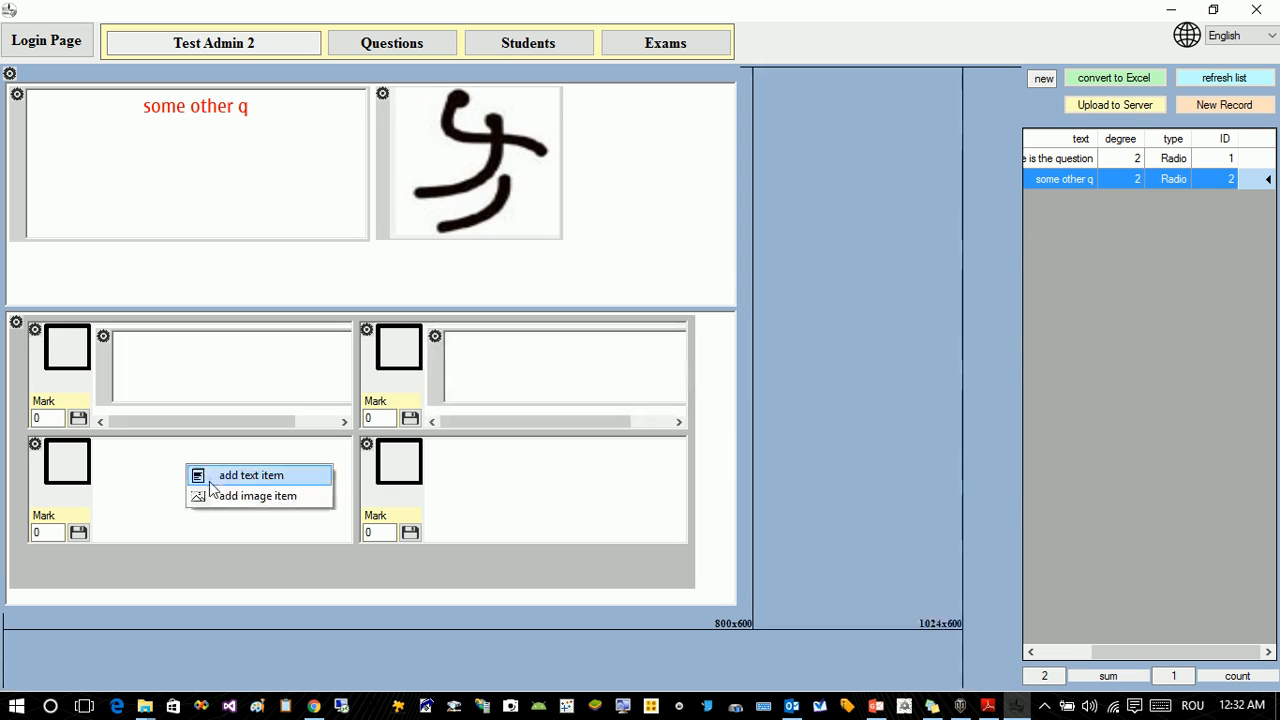
pyautogui.click(225, 473)
pyautogui.rightClick(493, 465)
pyautogui.click(515, 477)
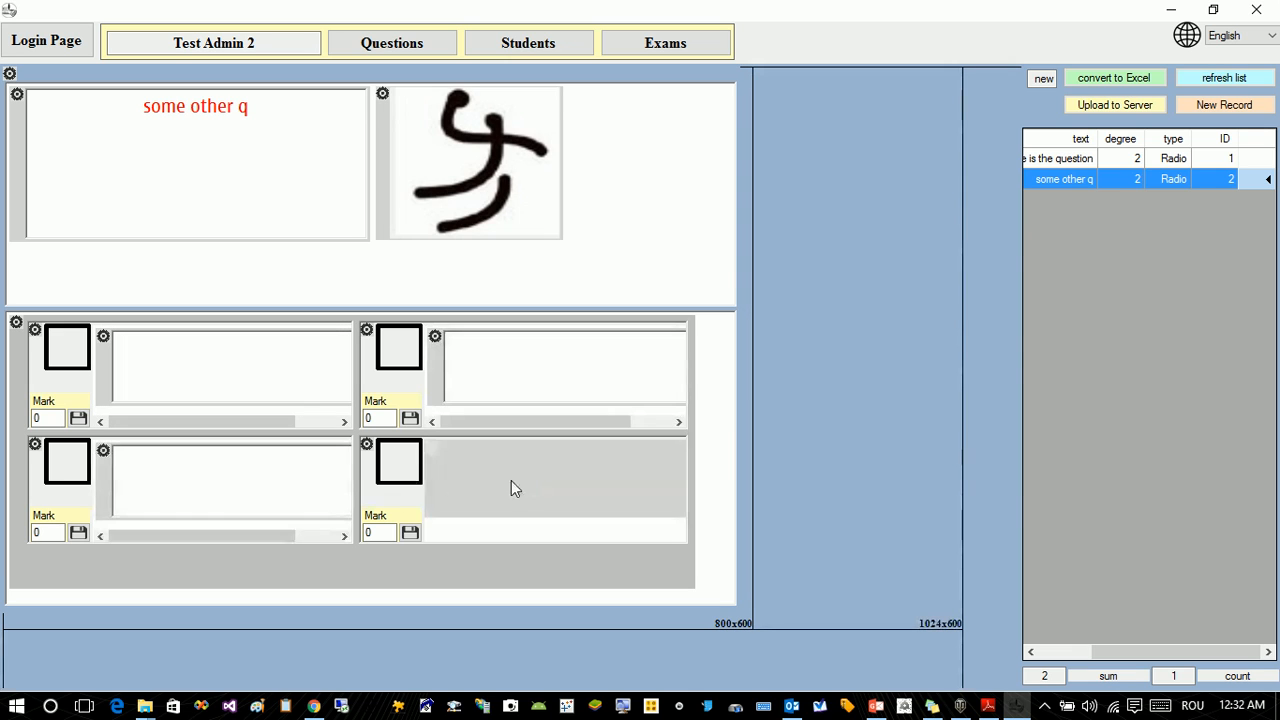
# Narrow the text items in the two first-column answers to a width of 253
pyautogui.click(103, 336)
pyautogui.click(107, 354)
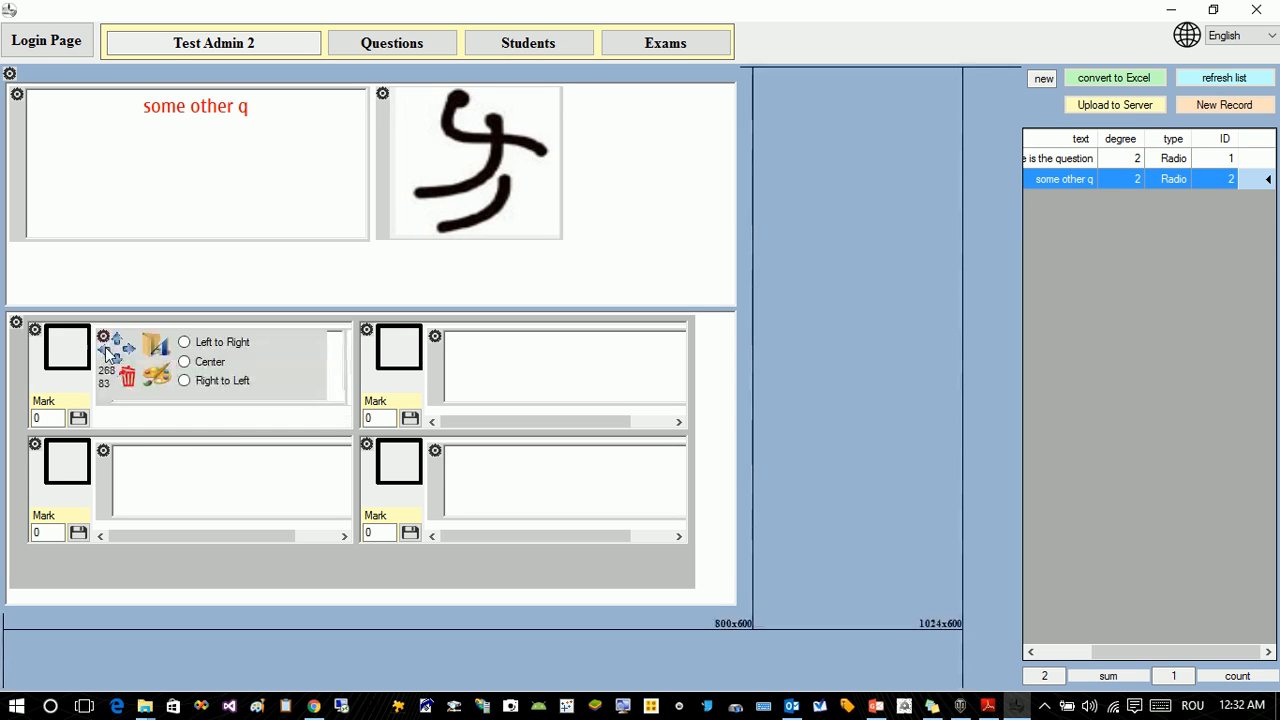
pyautogui.click(106, 451)
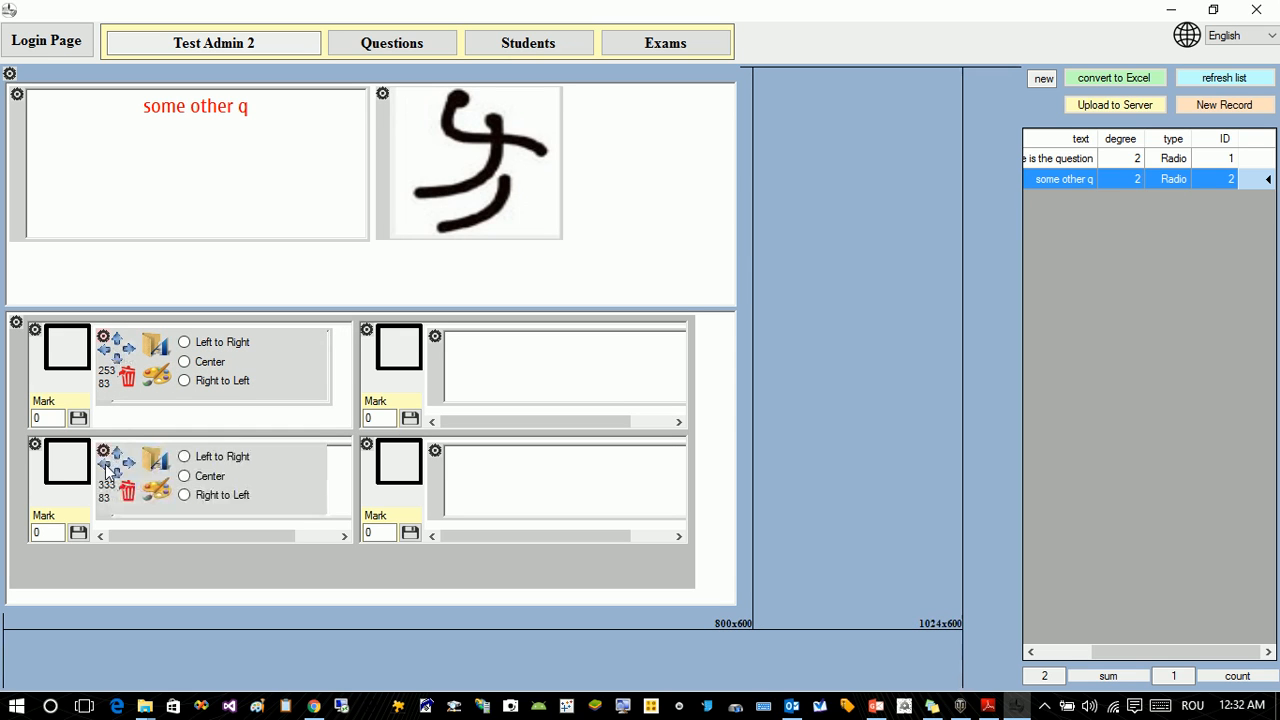
pyautogui.click(107, 470)
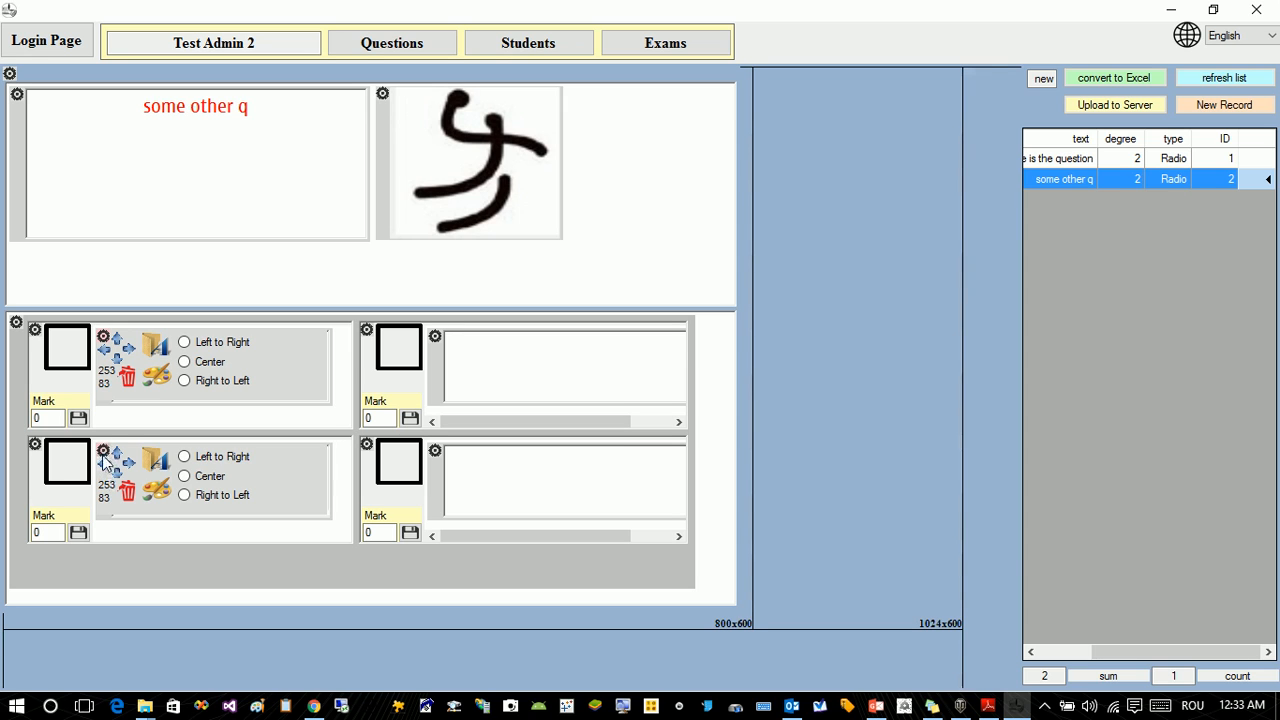
pyautogui.click(103, 451)
pyautogui.click(103, 338)
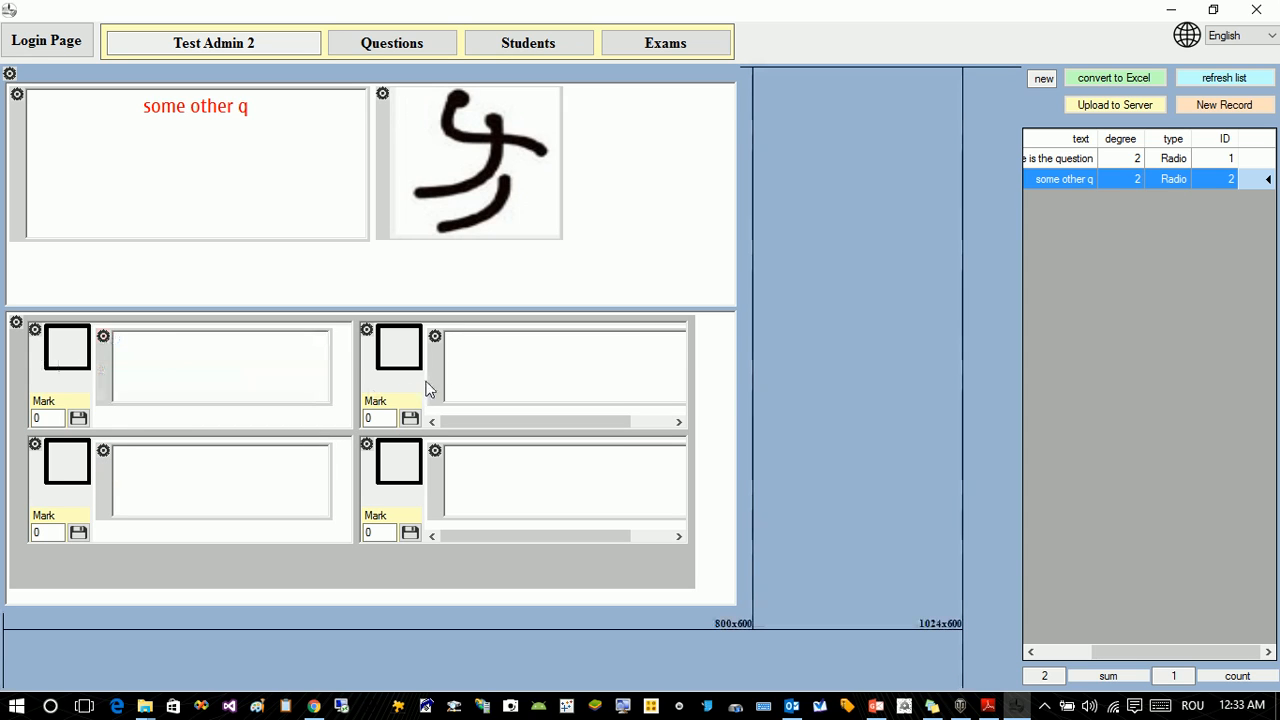
# Narrow the text items in the two second-column answers to a width of 253
pyautogui.click(434, 337)
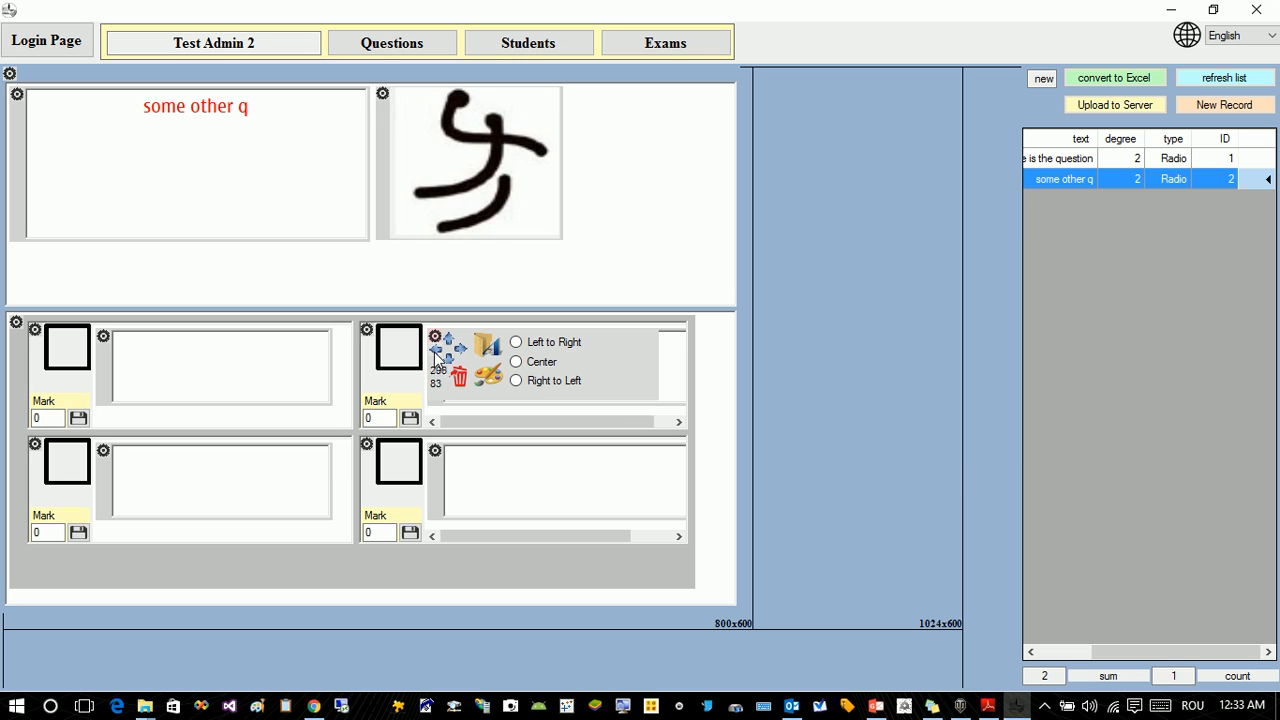
pyautogui.click(435, 353)
pyautogui.click(436, 353)
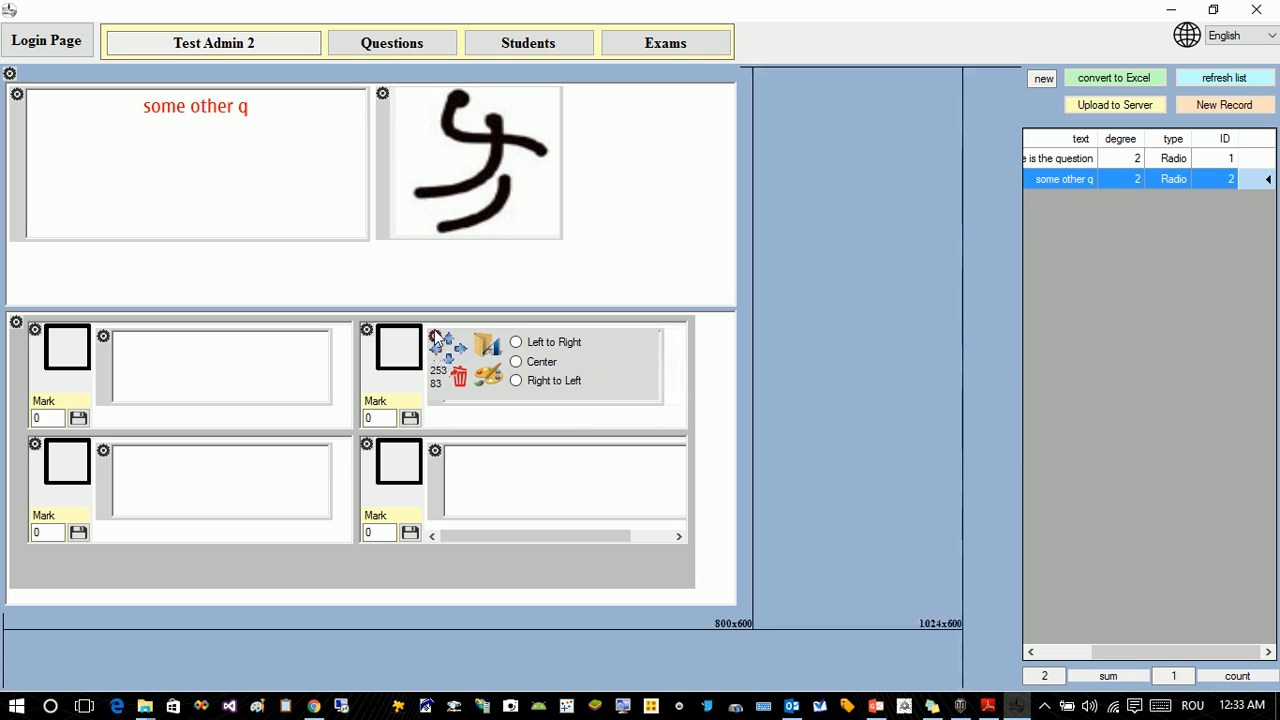
pyautogui.click(435, 340)
pyautogui.click(435, 451)
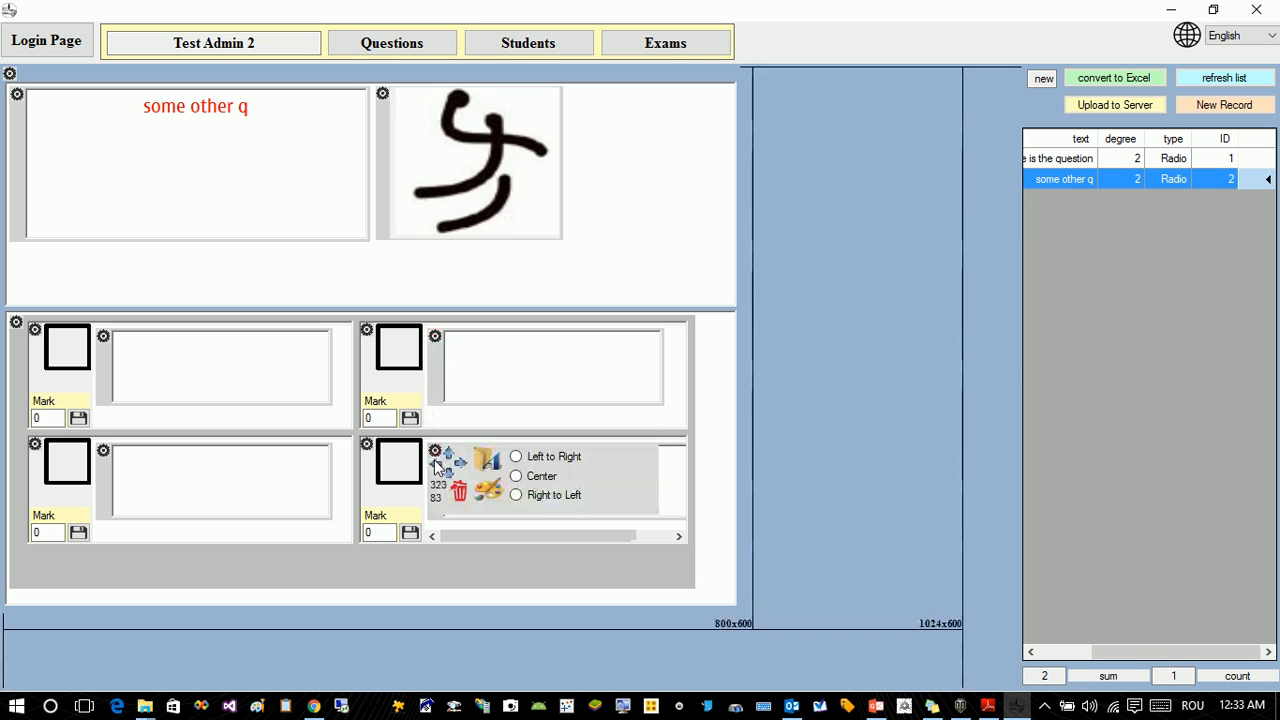
pyautogui.click(436, 466)
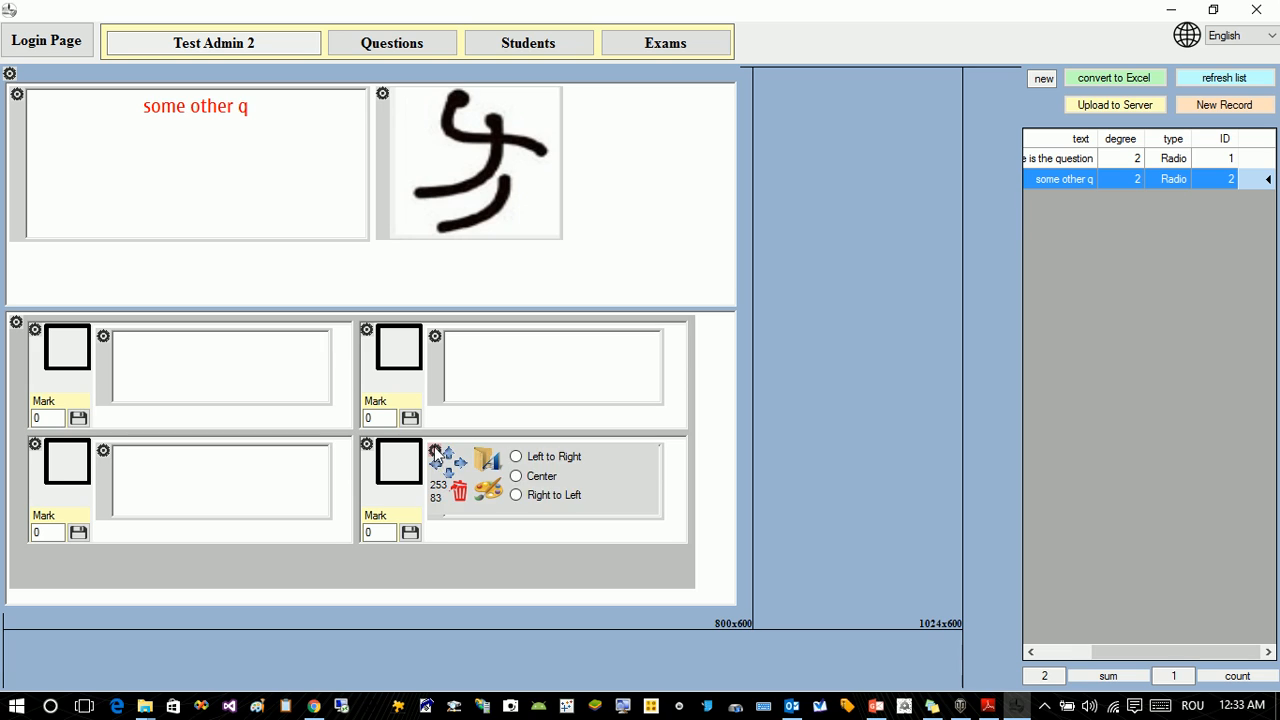
# Enter "answer1" in the first-column upper answer and "answer2" in the answer below it
pyautogui.click(302, 395)
pyautogui.write('anser')
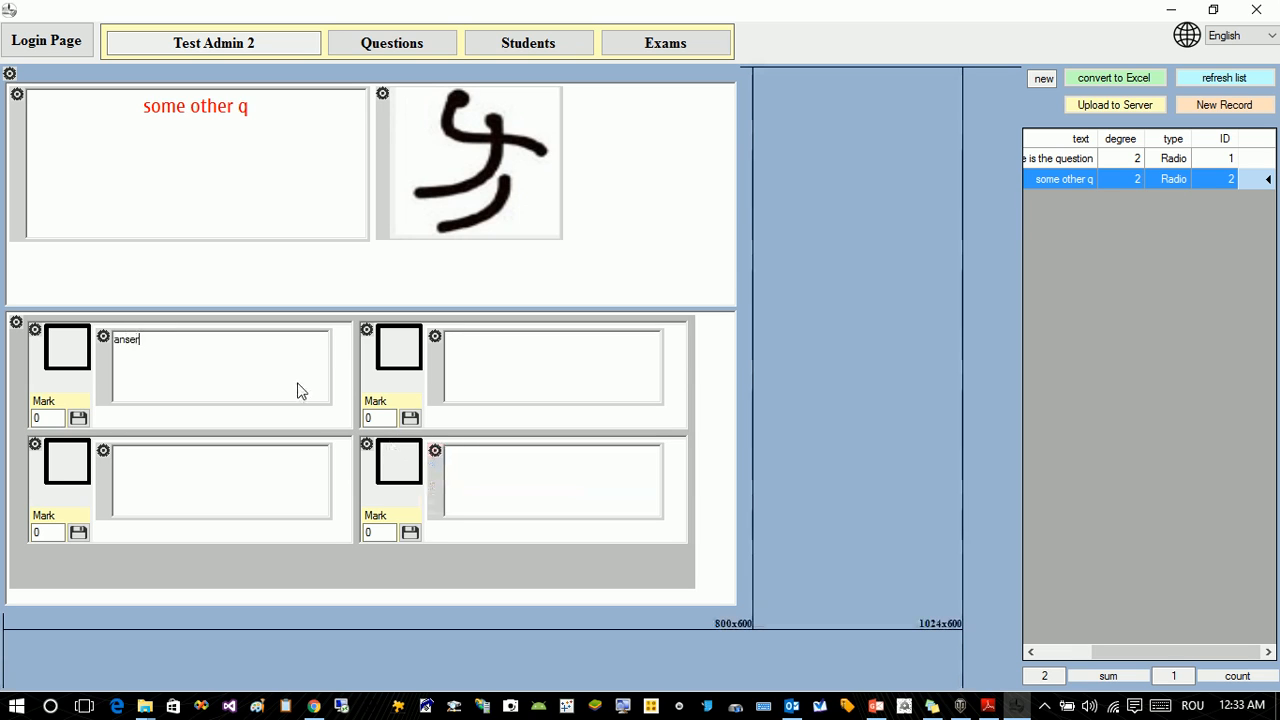
pyautogui.press('BackSpace')
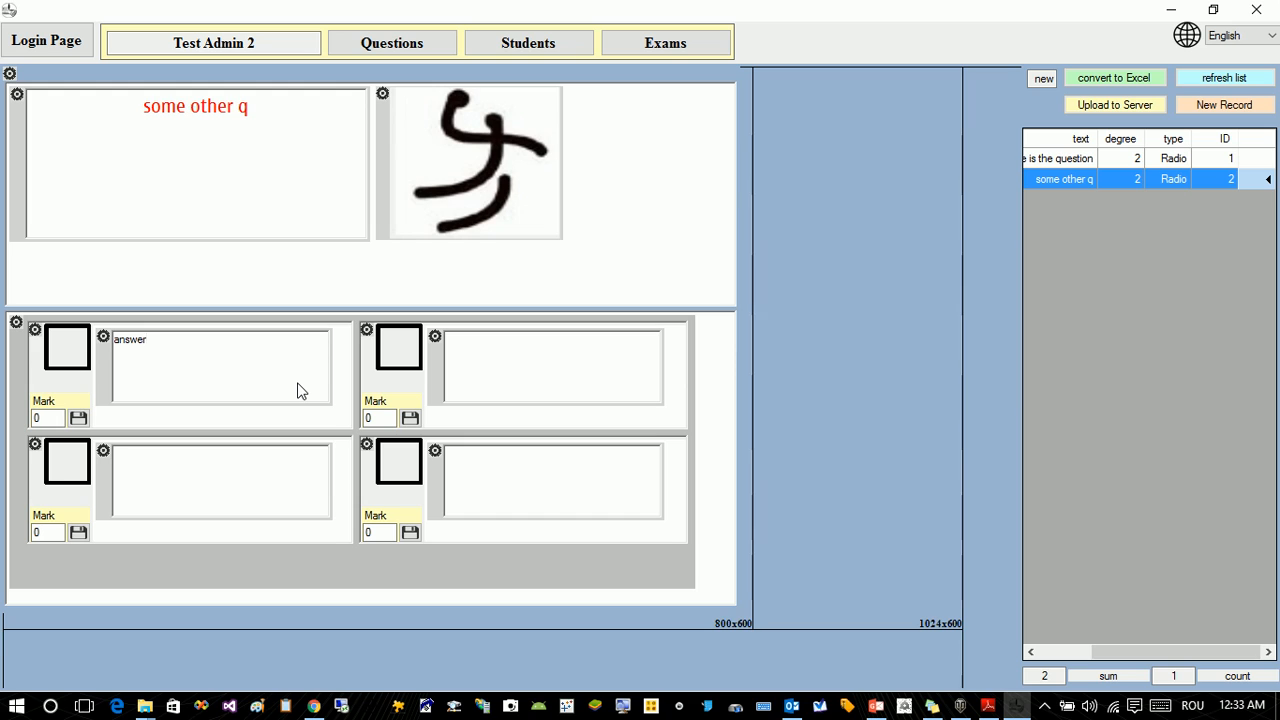
pyautogui.hotkey('shift', 'Home')
pyautogui.hotkey('ctrl', 'c')
pyautogui.click(278, 479)
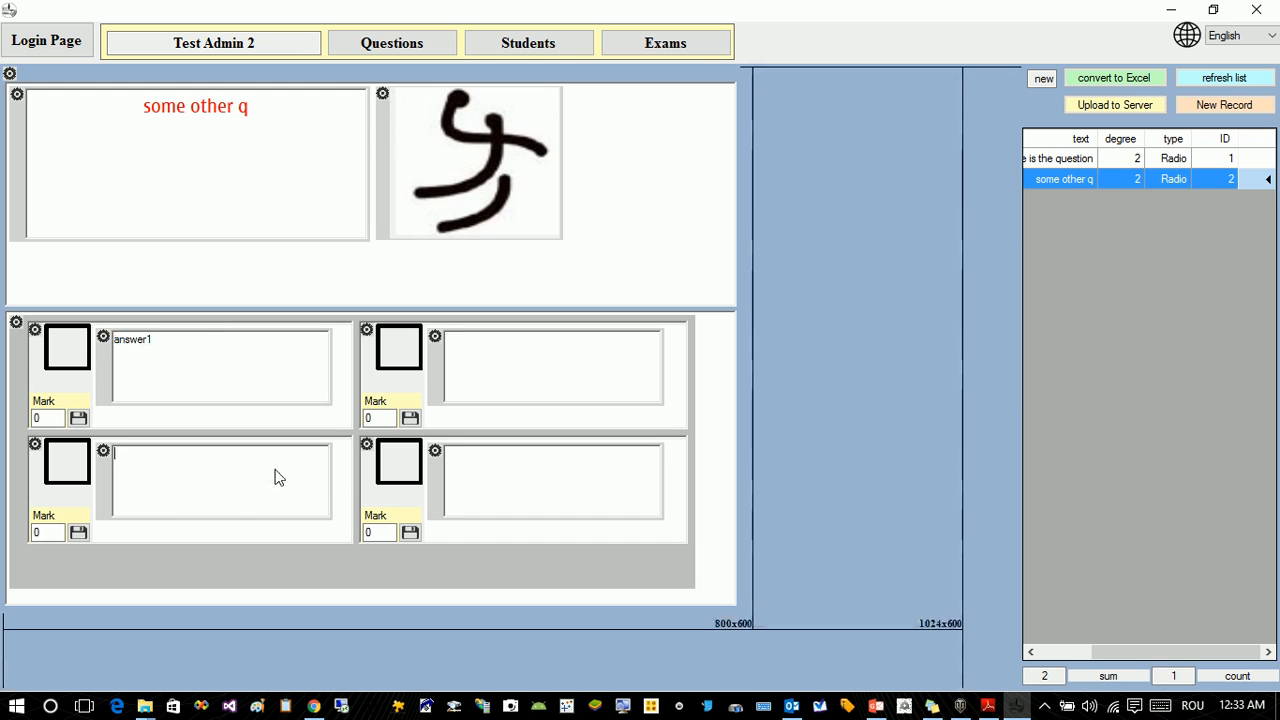
pyautogui.hotkey('ctrl', 'v')
pyautogui.write('2')
# Enter "answer3" in the second-column upper answer and "answer4" in the answer below it
pyautogui.click(518, 387)
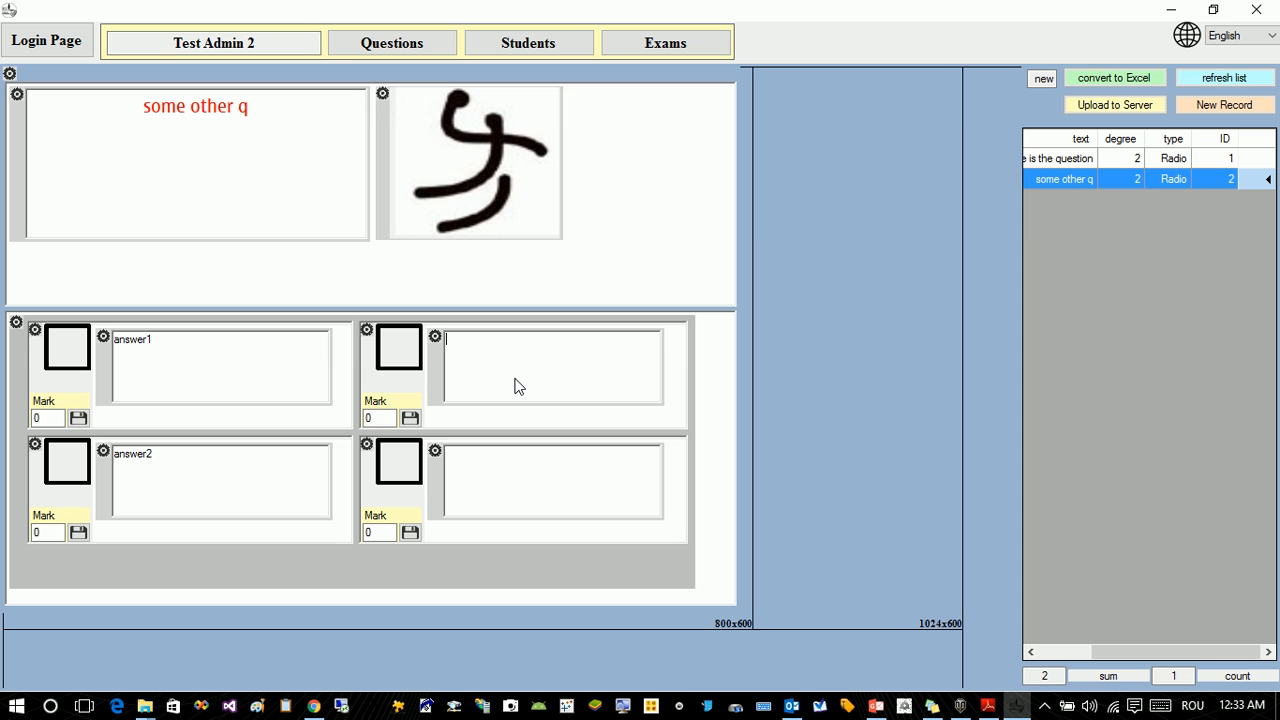
pyautogui.write('3')
pyautogui.click(508, 481)
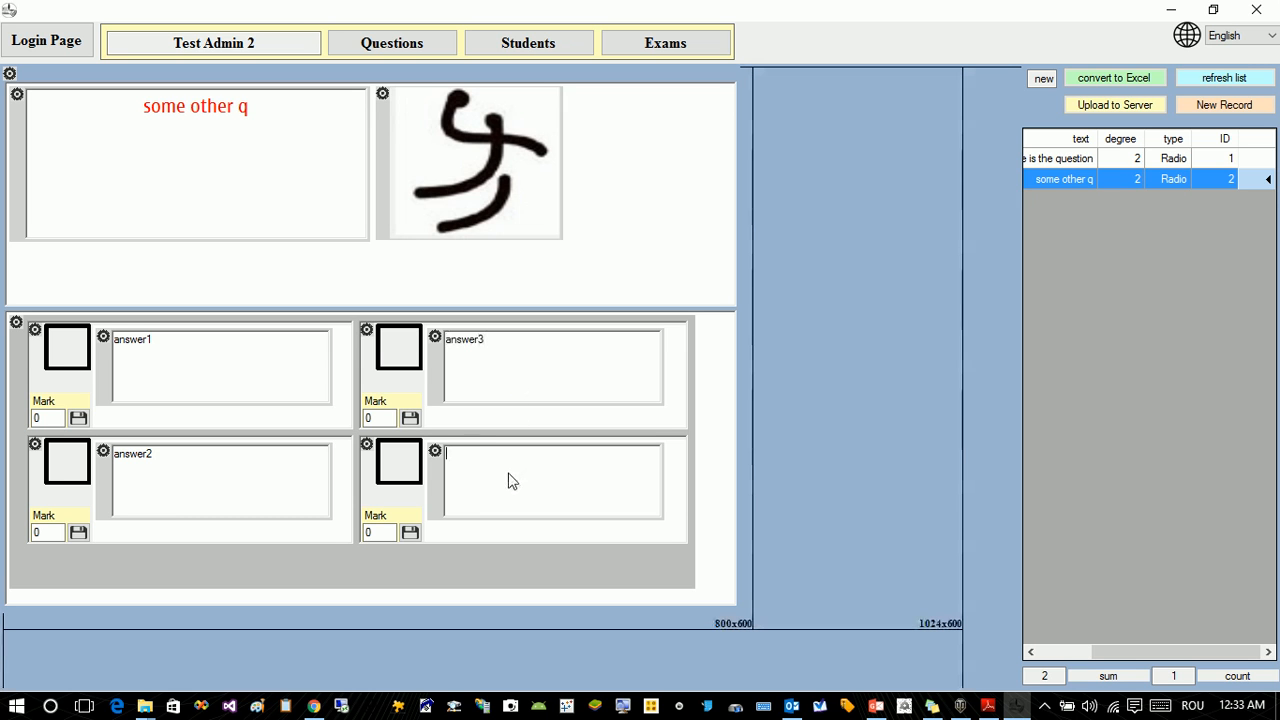
pyautogui.hotkey('ctrl', 'v')
pyautogui.write('4')
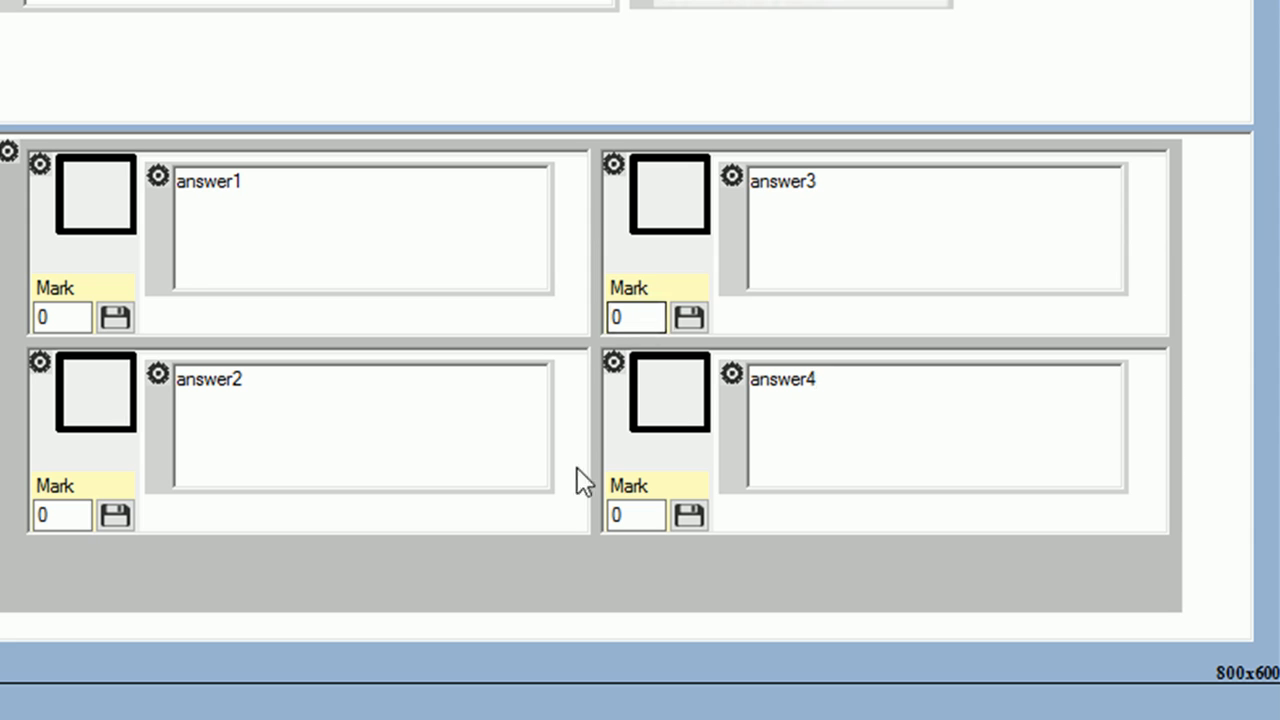
pyautogui.click(89, 206)
pyautogui.click(662, 402)
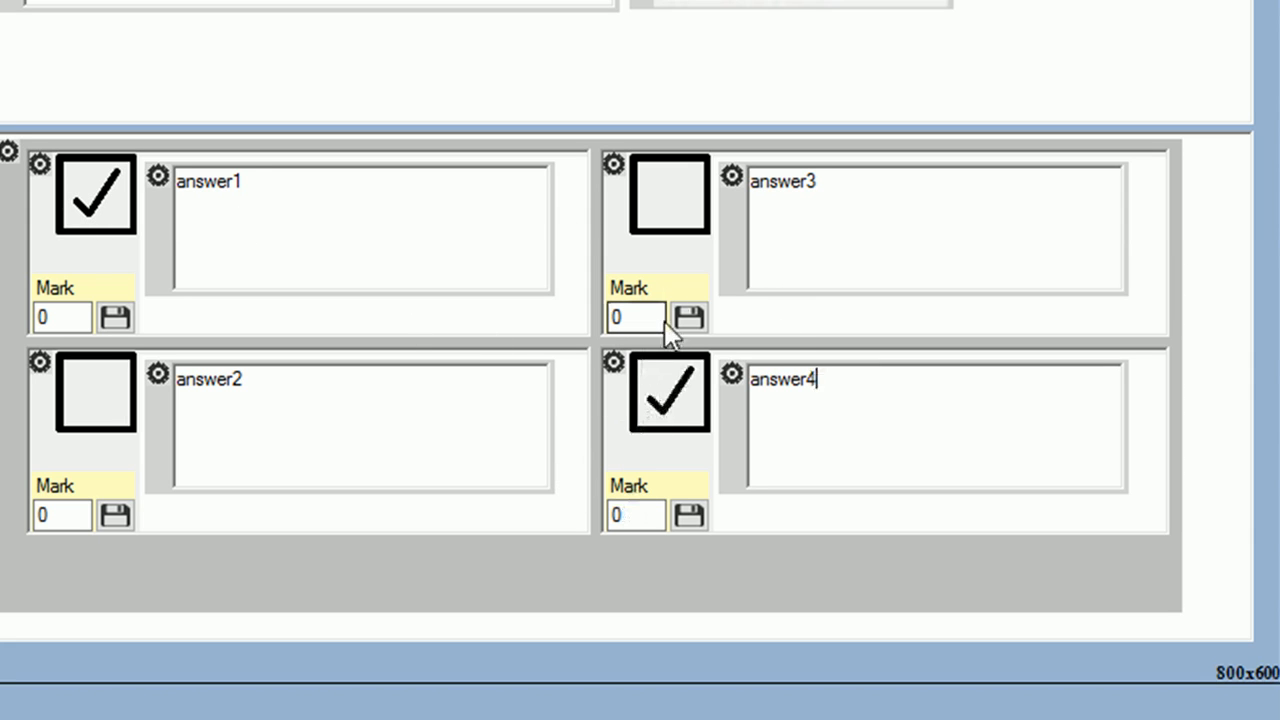
pyautogui.click(667, 218)
pyautogui.click(672, 220)
pyautogui.click(660, 410)
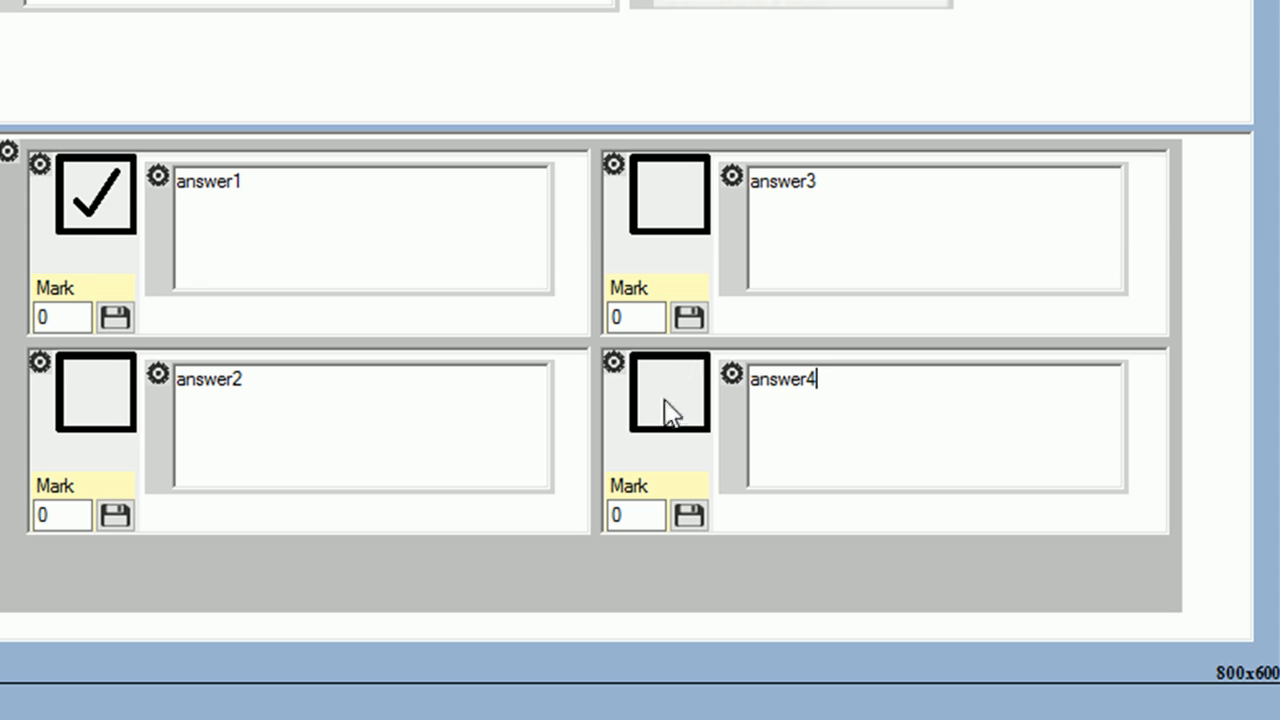
pyautogui.click(100, 205)
# Check answer2 and answer3 as the correct answers, leaving answer4 unchecked
pyautogui.click(100, 390)
pyautogui.click(672, 205)
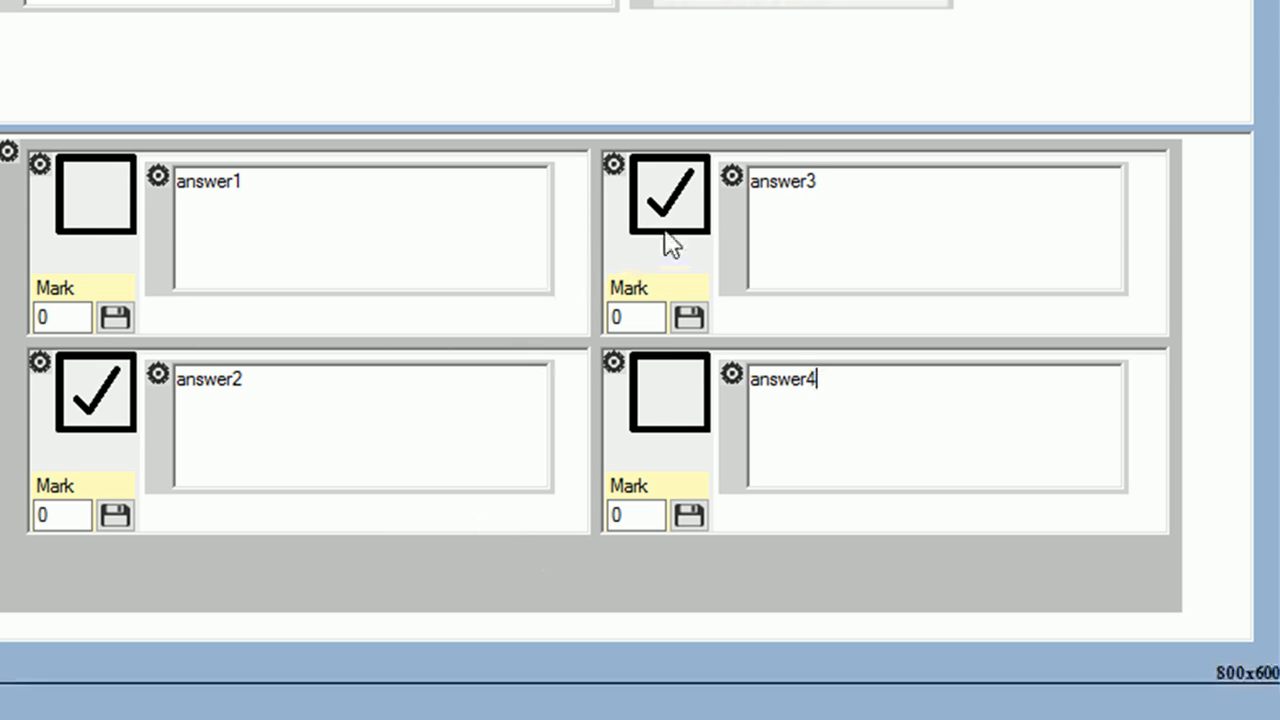
pyautogui.click(658, 398)
pyautogui.click(645, 405)
# Set the marks of answer3 and answer2 to 1 each and save both marks
pyautogui.click(638, 324)
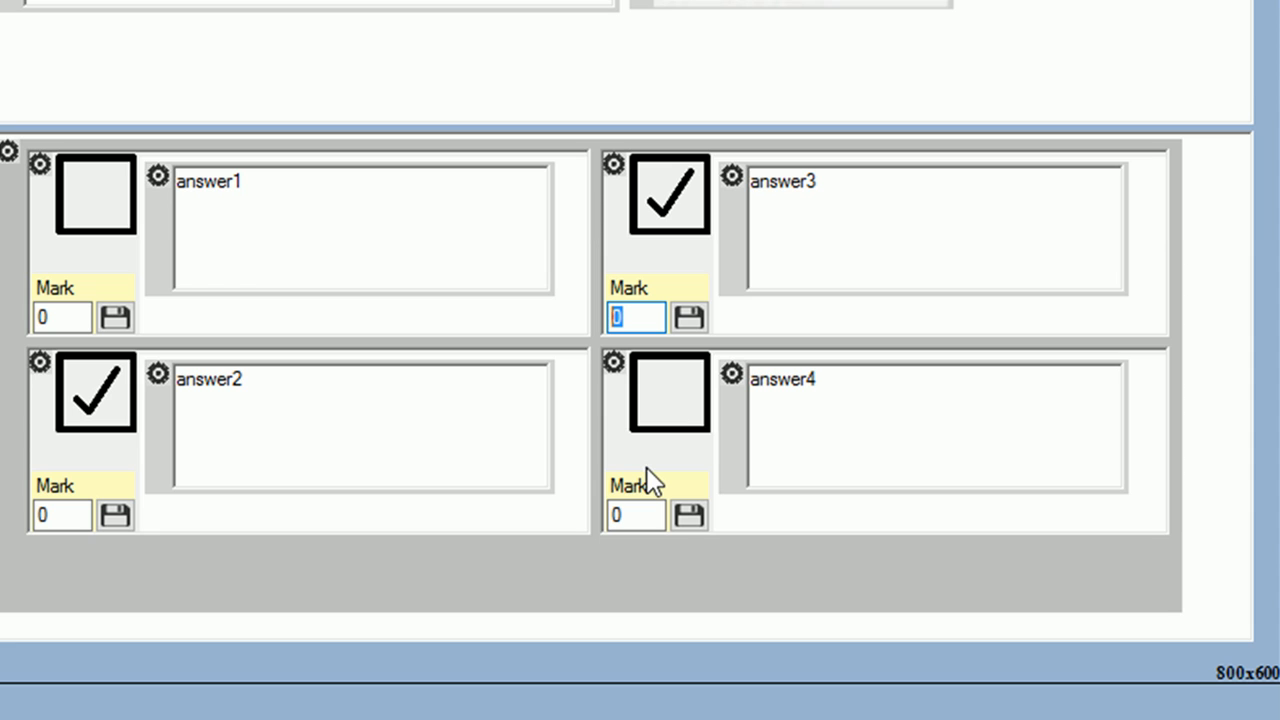
pyautogui.write('1')
pyautogui.click(62, 518)
pyautogui.click(687, 318)
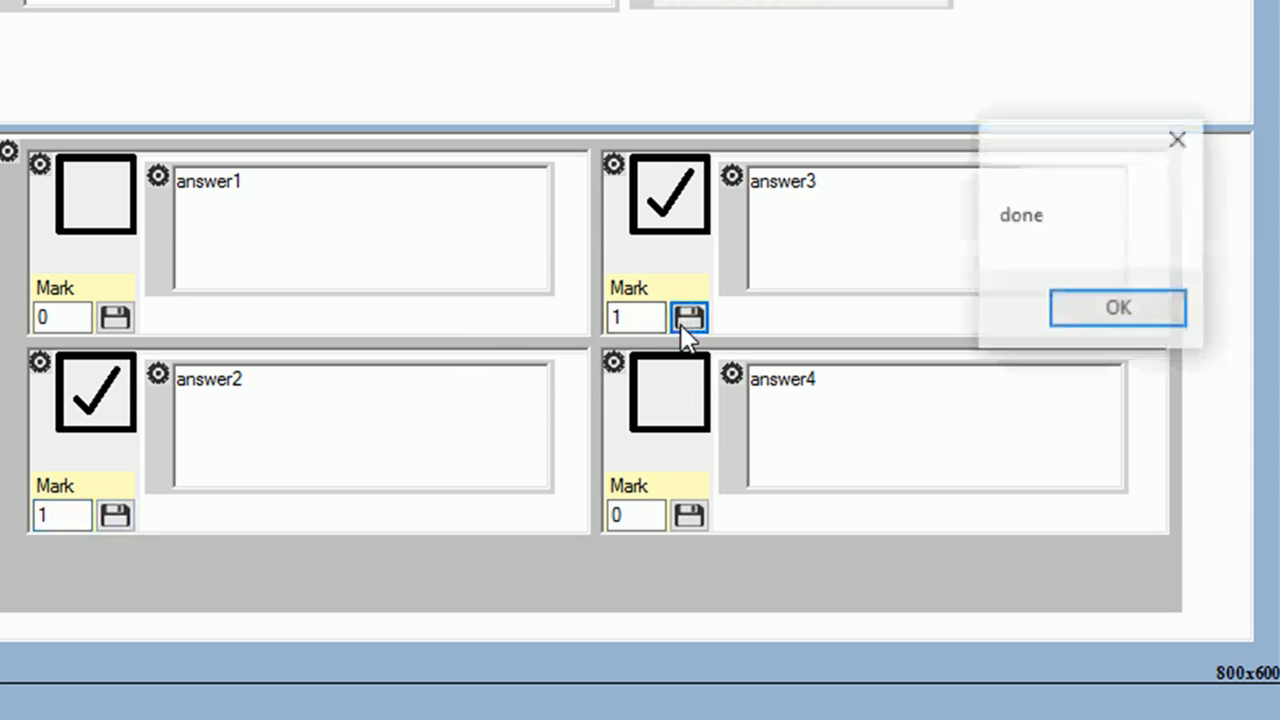
pyautogui.click(1108, 309)
pyautogui.click(116, 516)
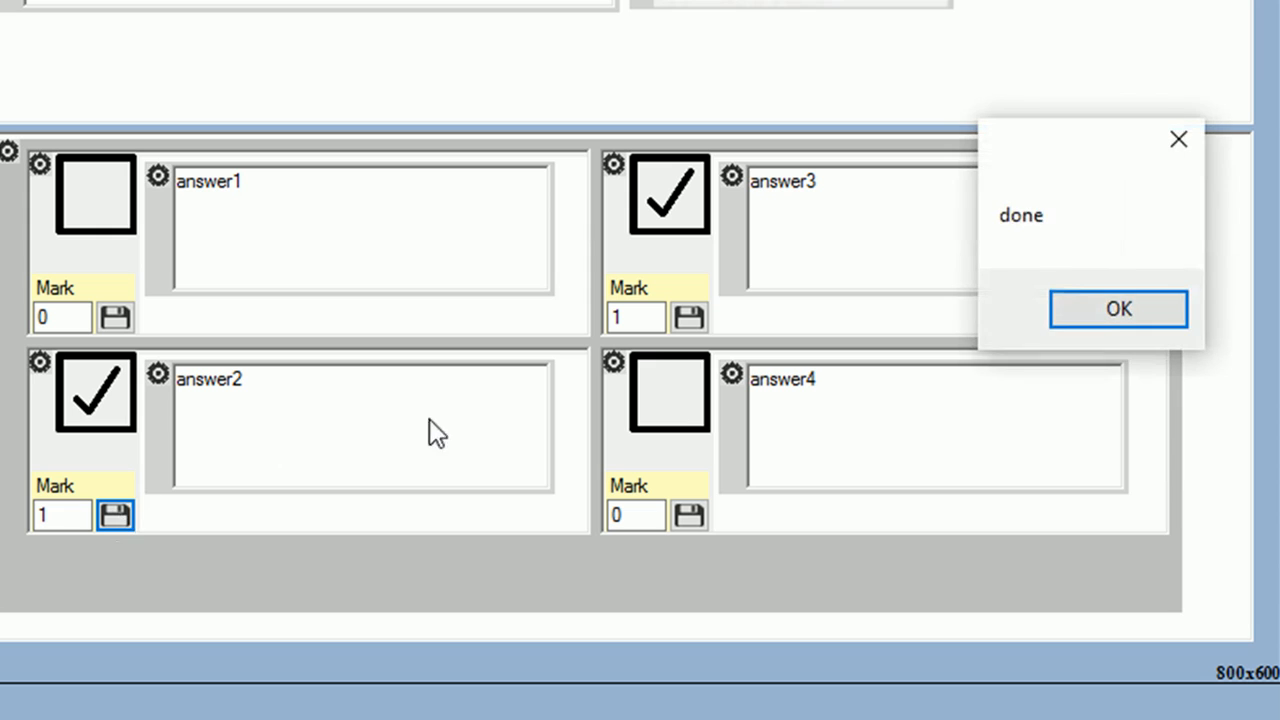
pyautogui.click(1082, 309)
# Set the marks of answer1 and answer4 to -1 each and save both marks
pyautogui.click(72, 320)
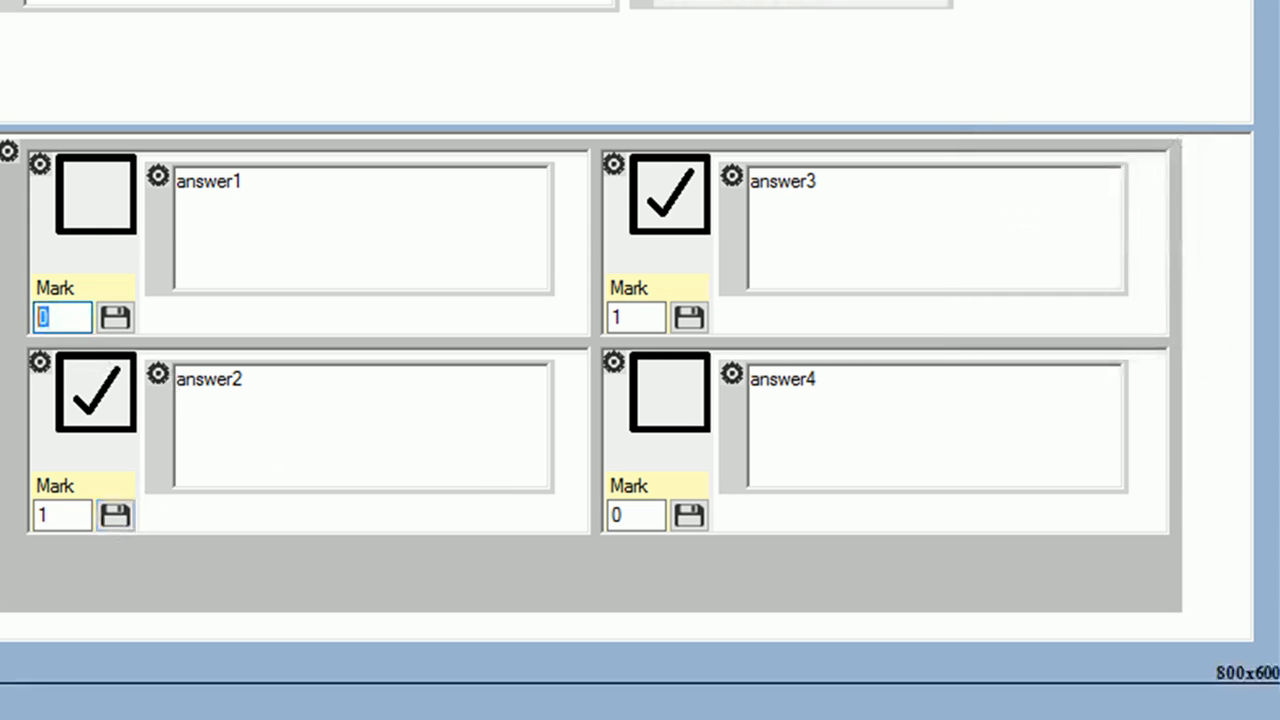
pyautogui.write('-1')
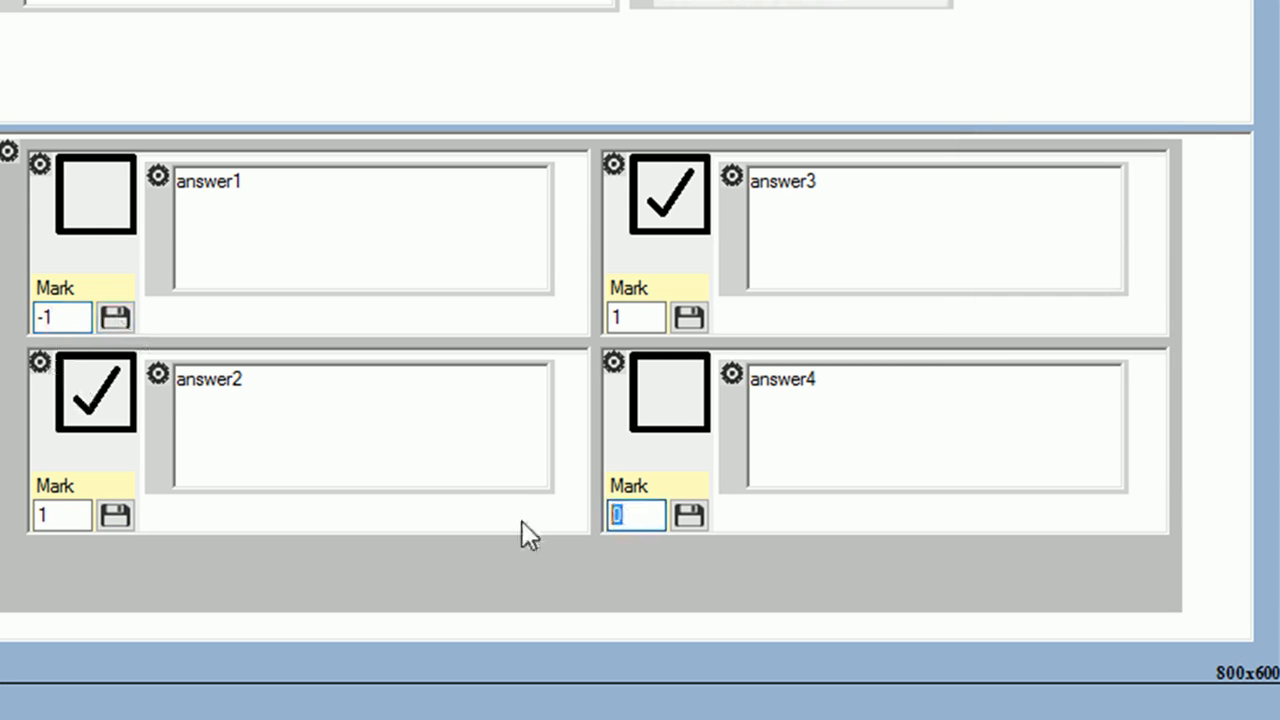
pyautogui.write('-1')
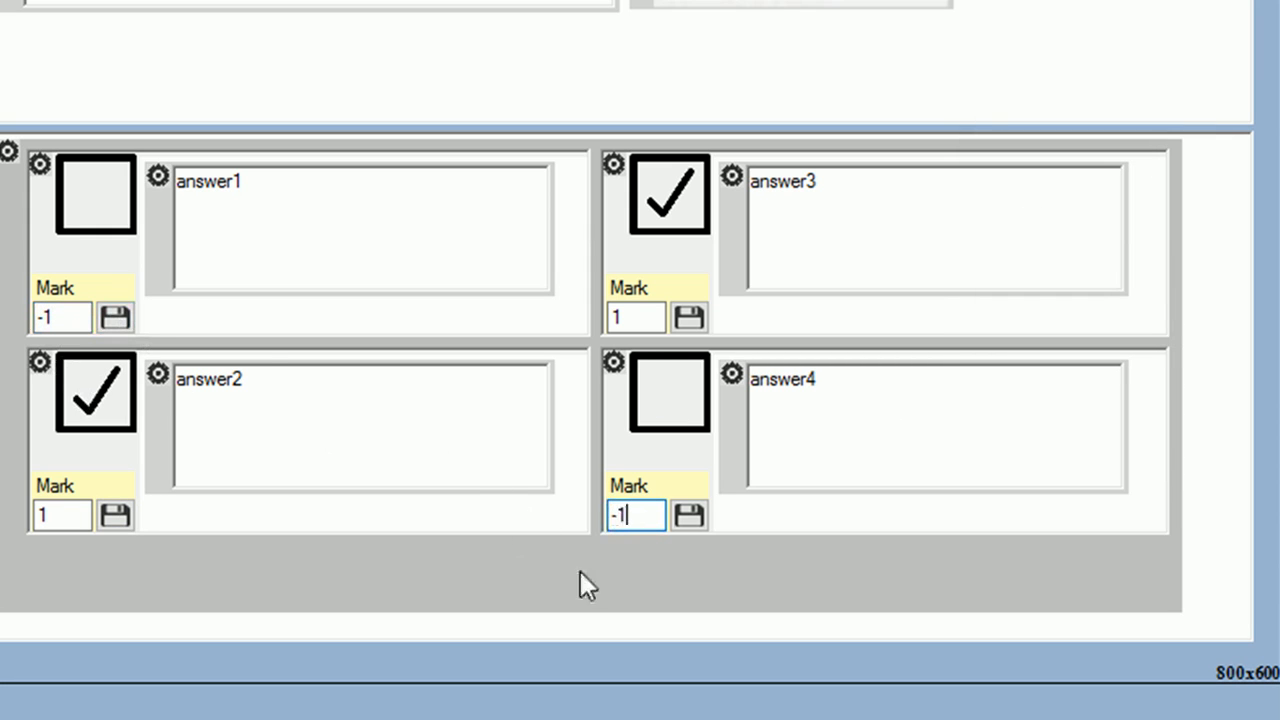
pyautogui.click(114, 320)
pyautogui.click(1086, 318)
pyautogui.click(686, 516)
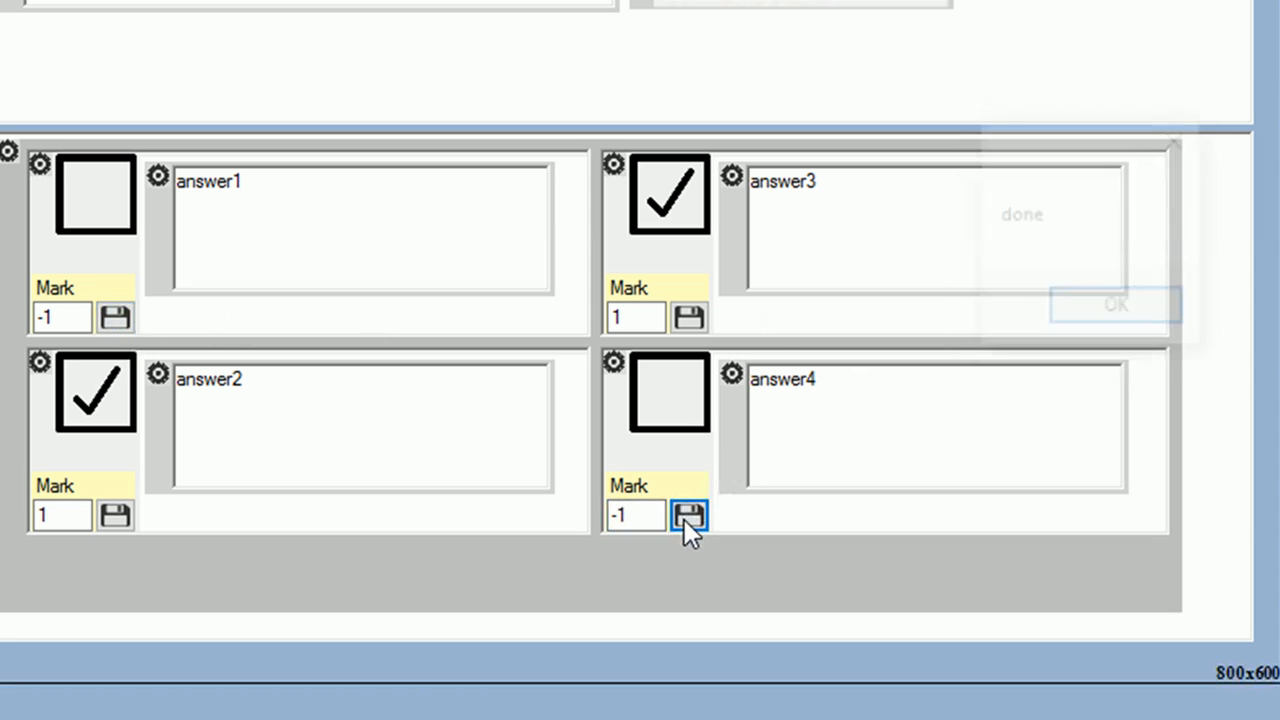
# Dismiss the saved-mark message and upload the checkbox question to the server
pyautogui.click(1091, 313)
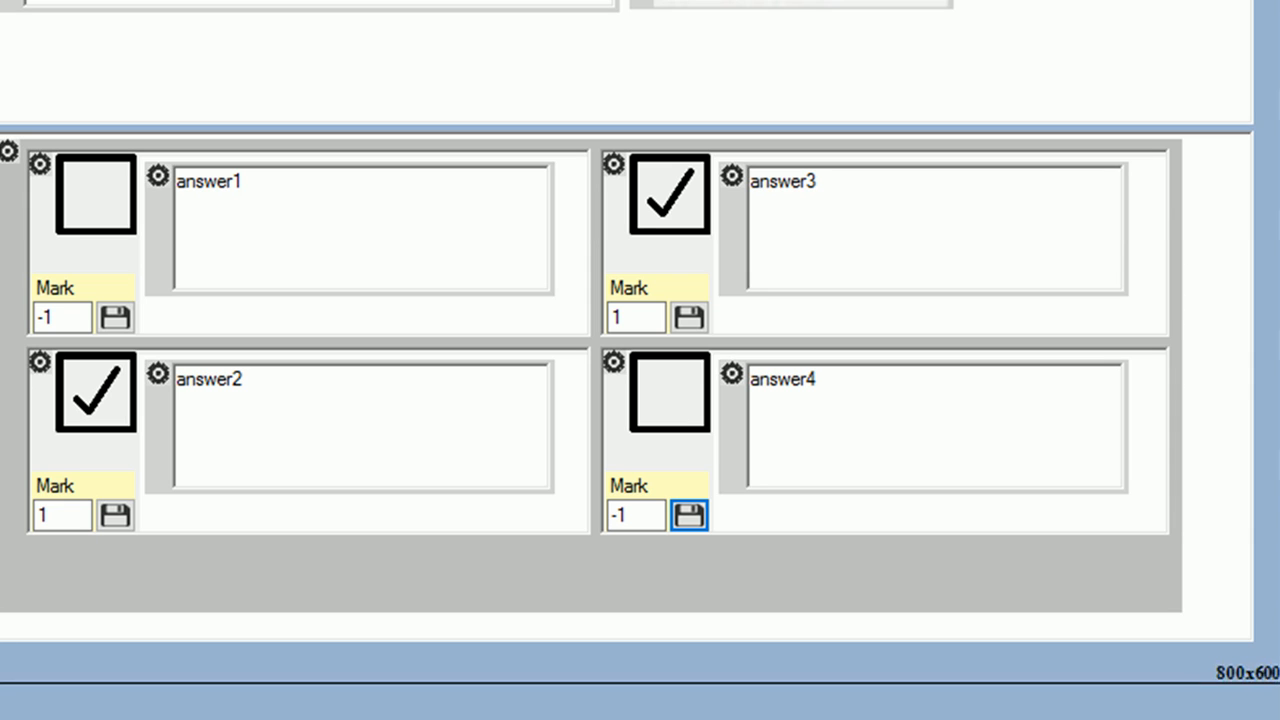
pyautogui.click(89, 315)
pyautogui.moveTo(638, 517); pyautogui.dragTo(577, 523)
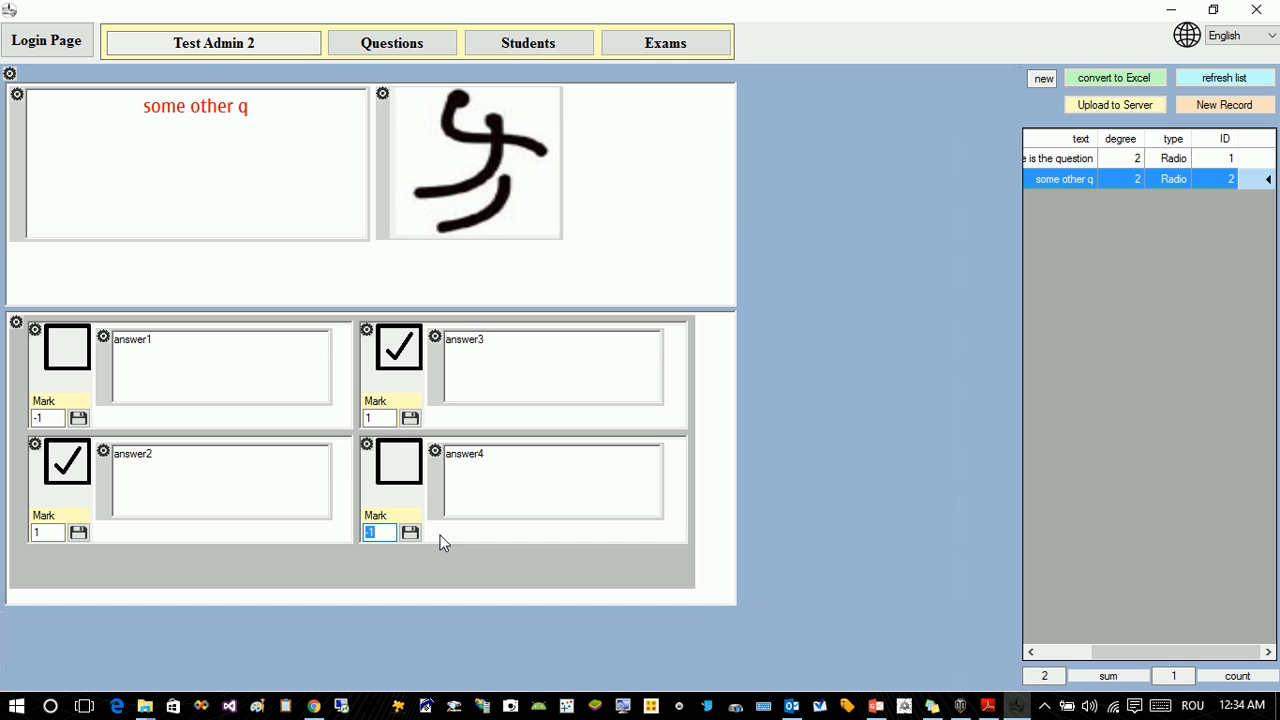
pyautogui.click(1113, 108)
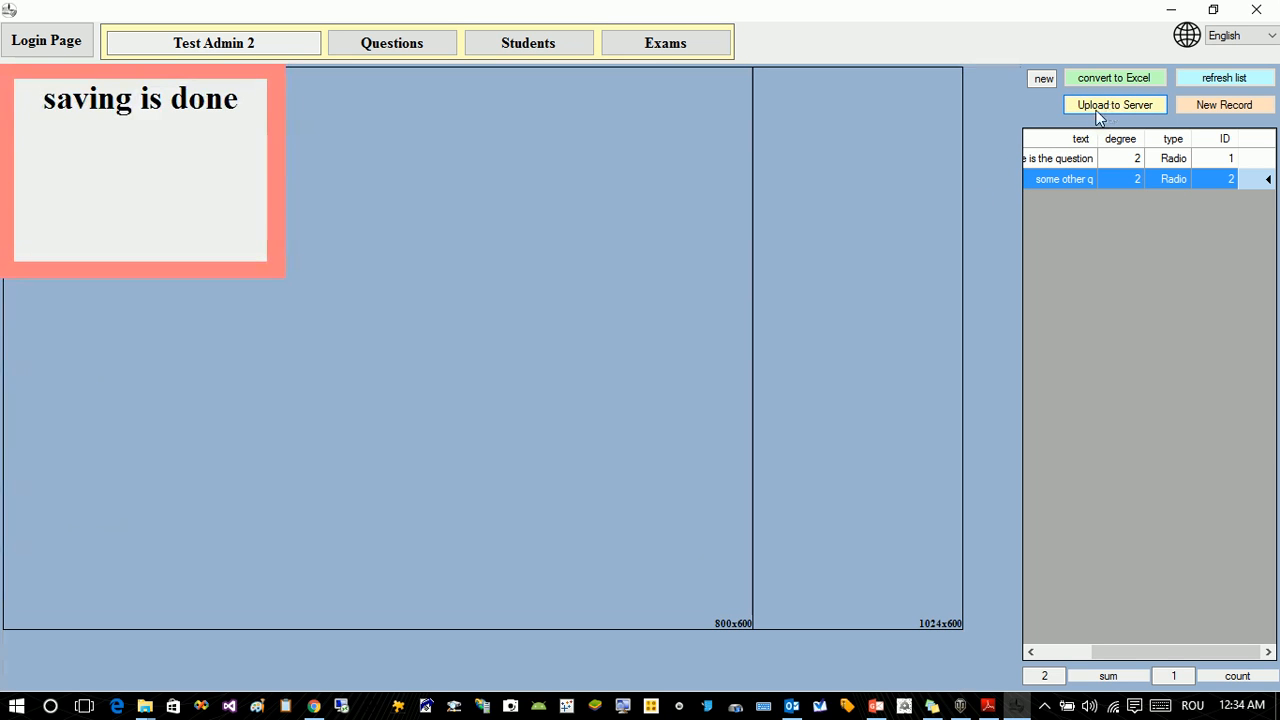
# Copy the Check-type question "some other q" as a new question
pyautogui.click(1126, 199)
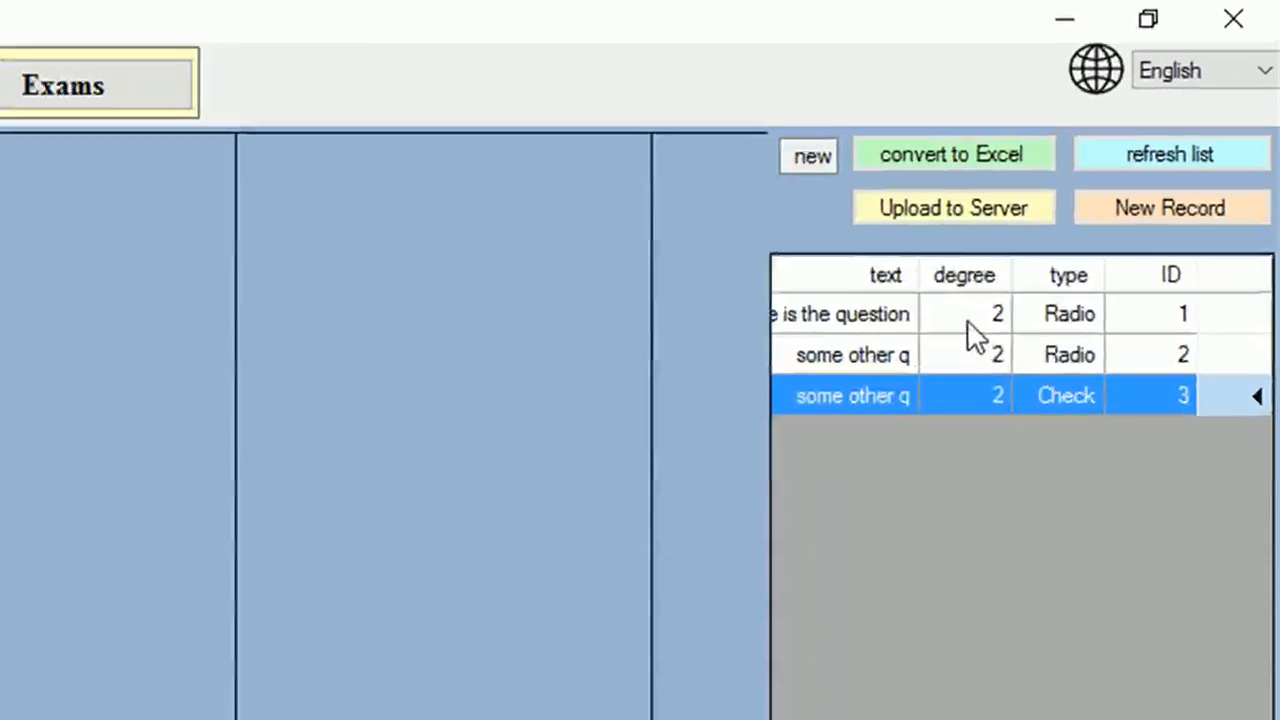
pyautogui.click(995, 362)
pyautogui.click(975, 395)
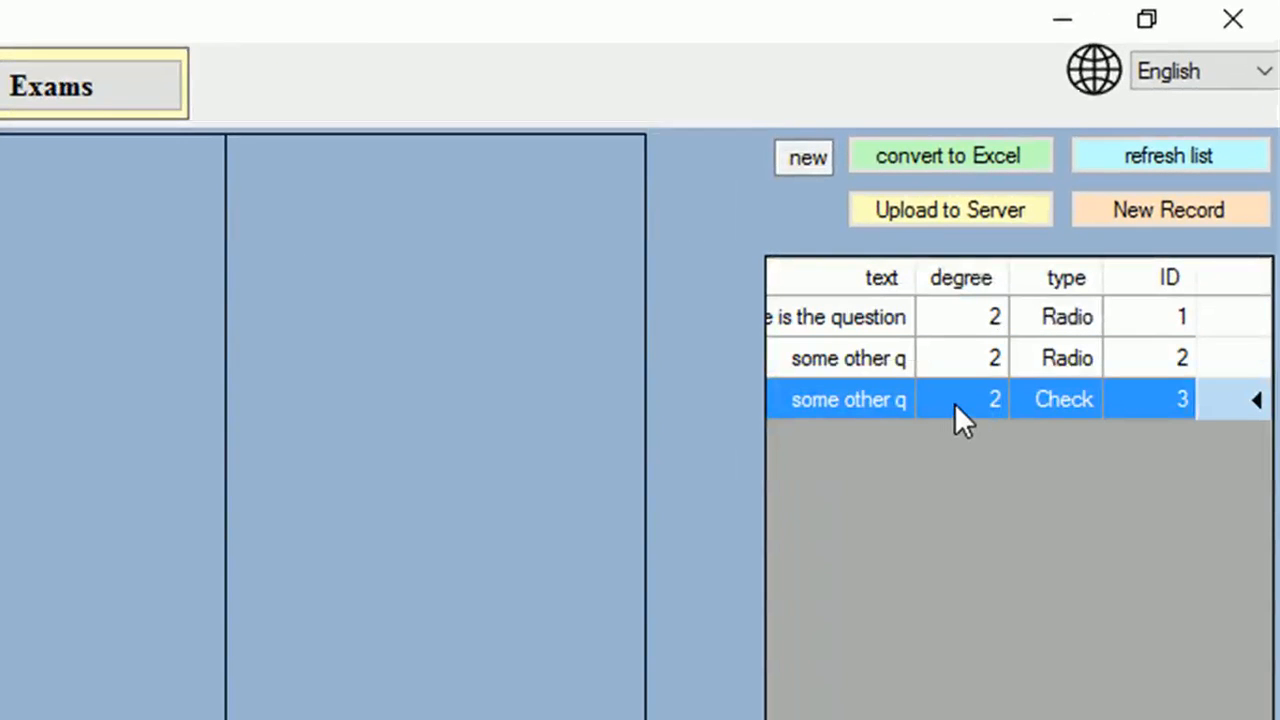
pyautogui.rightClick(954, 403)
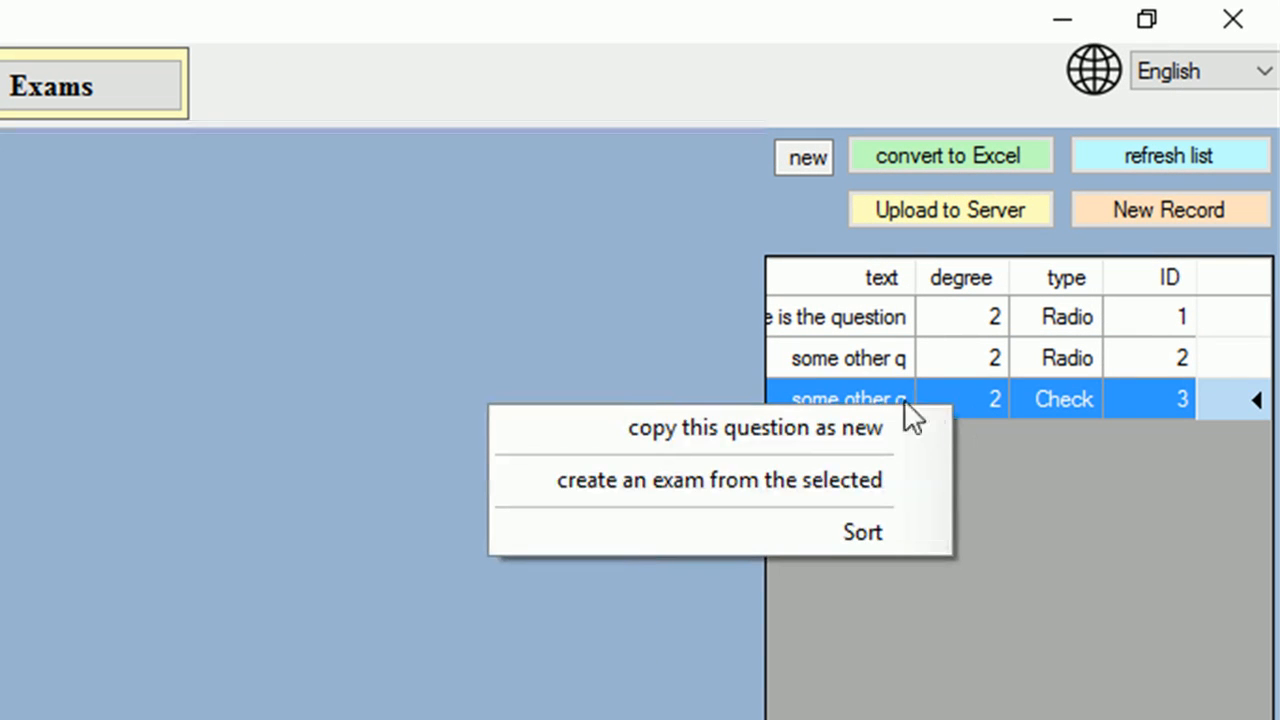
pyautogui.click(784, 426)
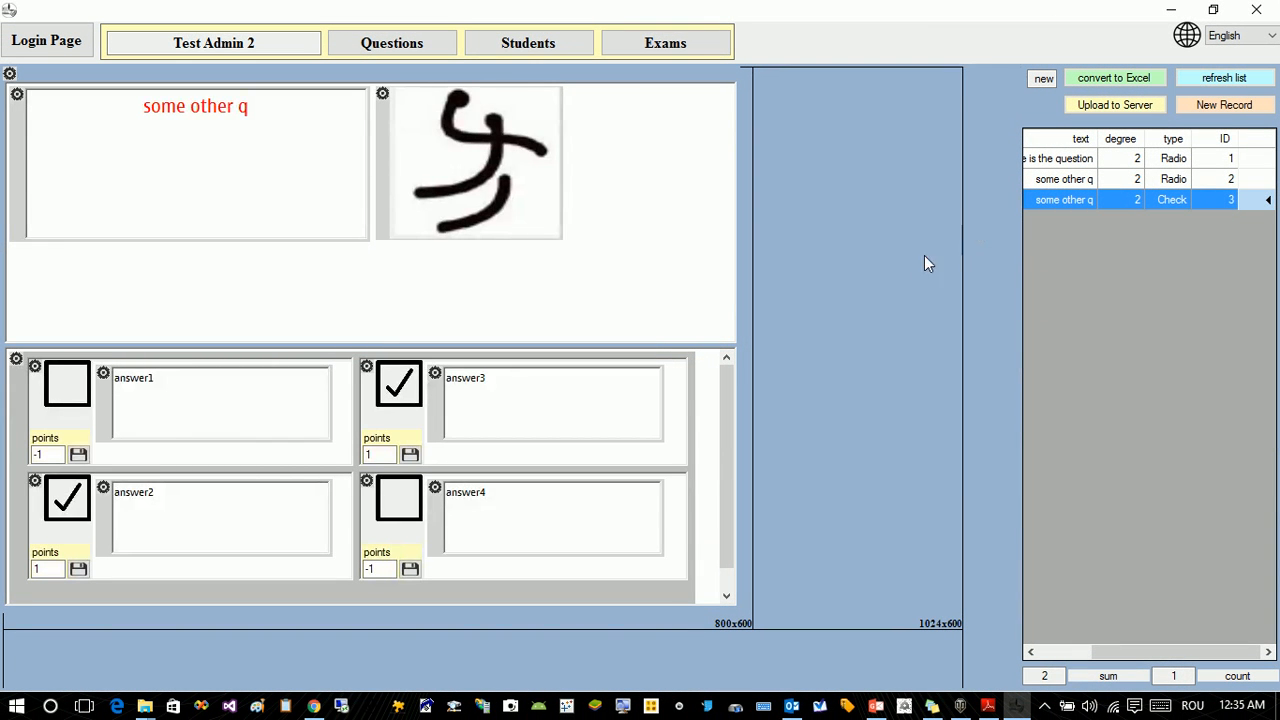
# Replace the checkbox answers with a free-text answer box and enlarge it to about 643 by 248
pyautogui.rightClick(707, 376)
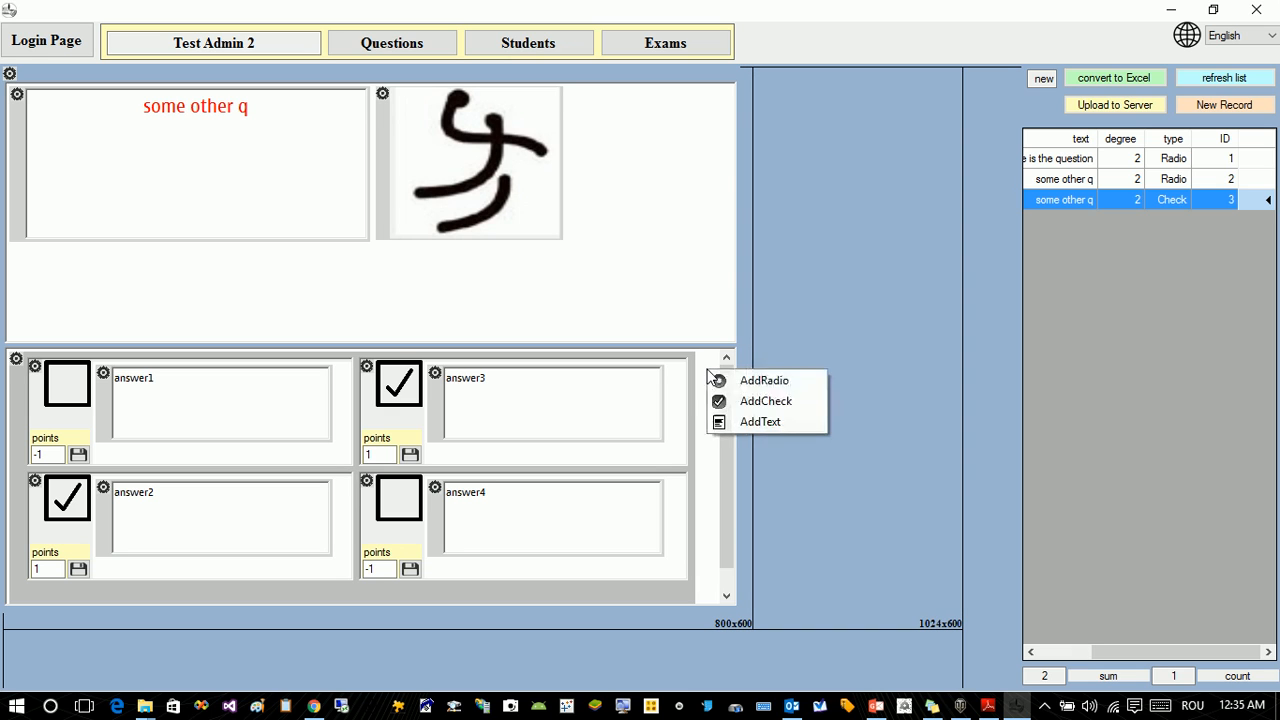
pyautogui.click(716, 424)
pyautogui.click(718, 414)
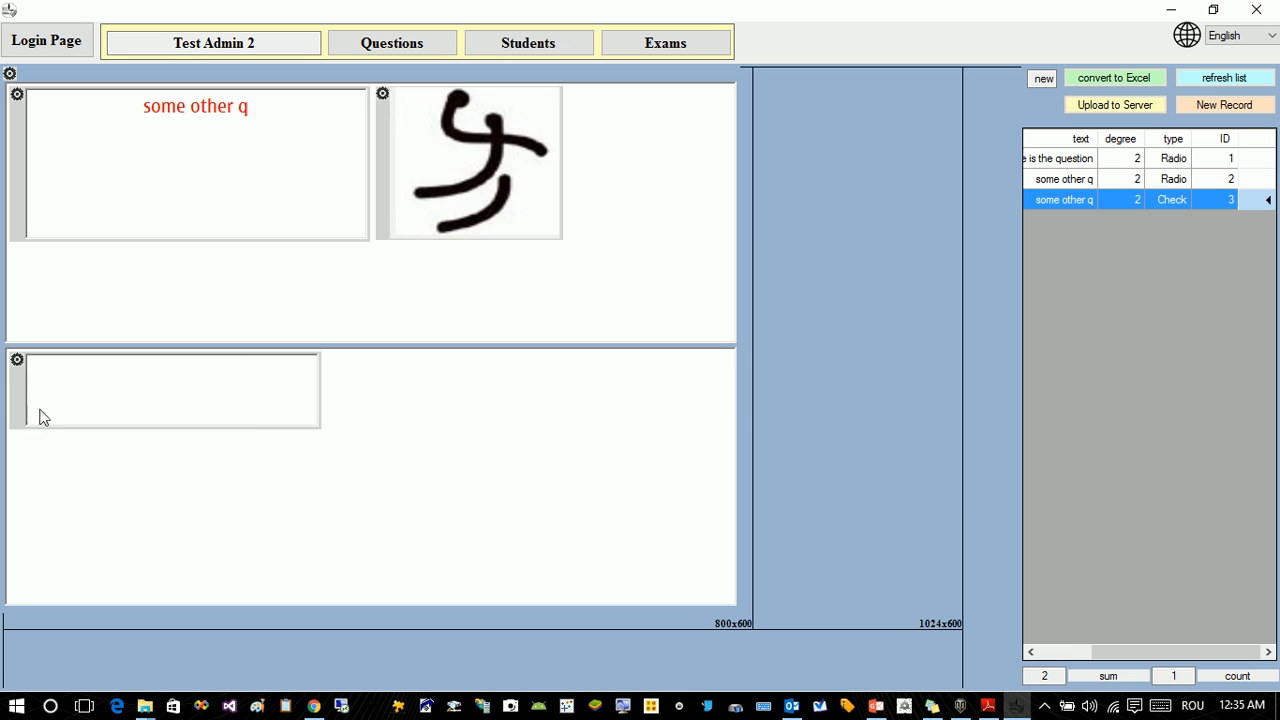
pyautogui.click(20, 359)
pyautogui.click(39, 374)
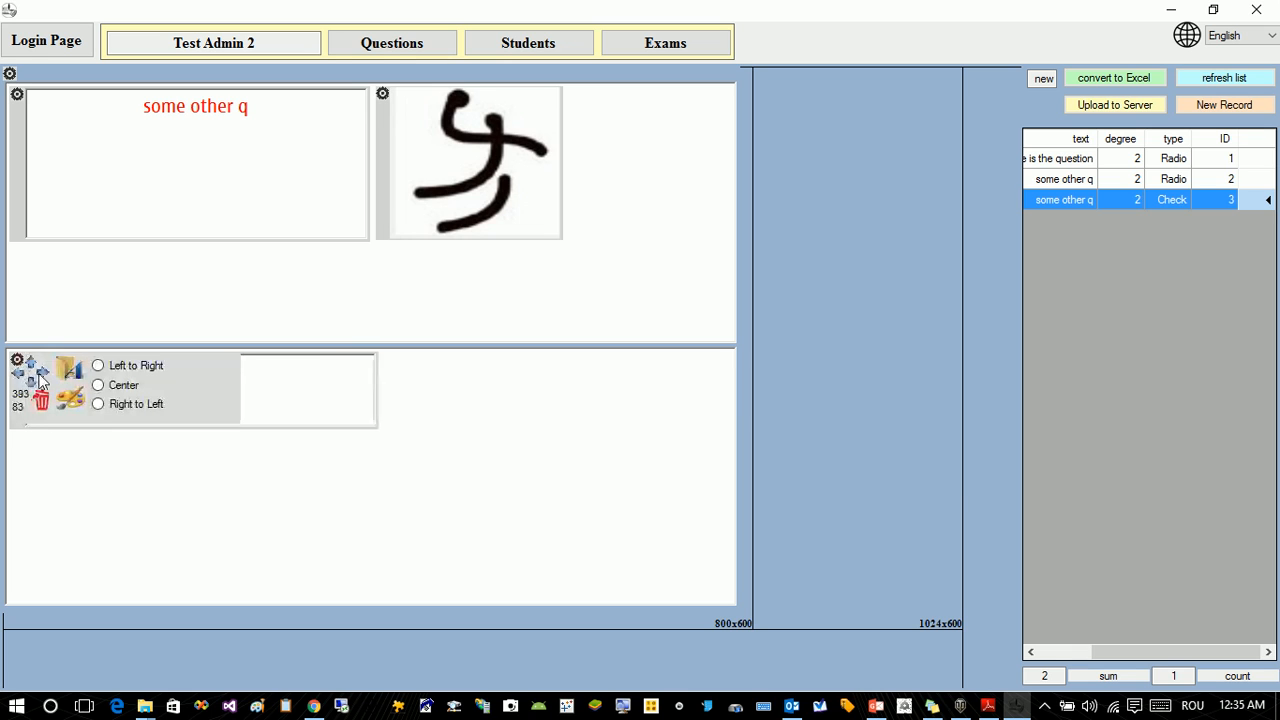
pyautogui.moveTo(39, 374); pyautogui.dragTo(30, 386)
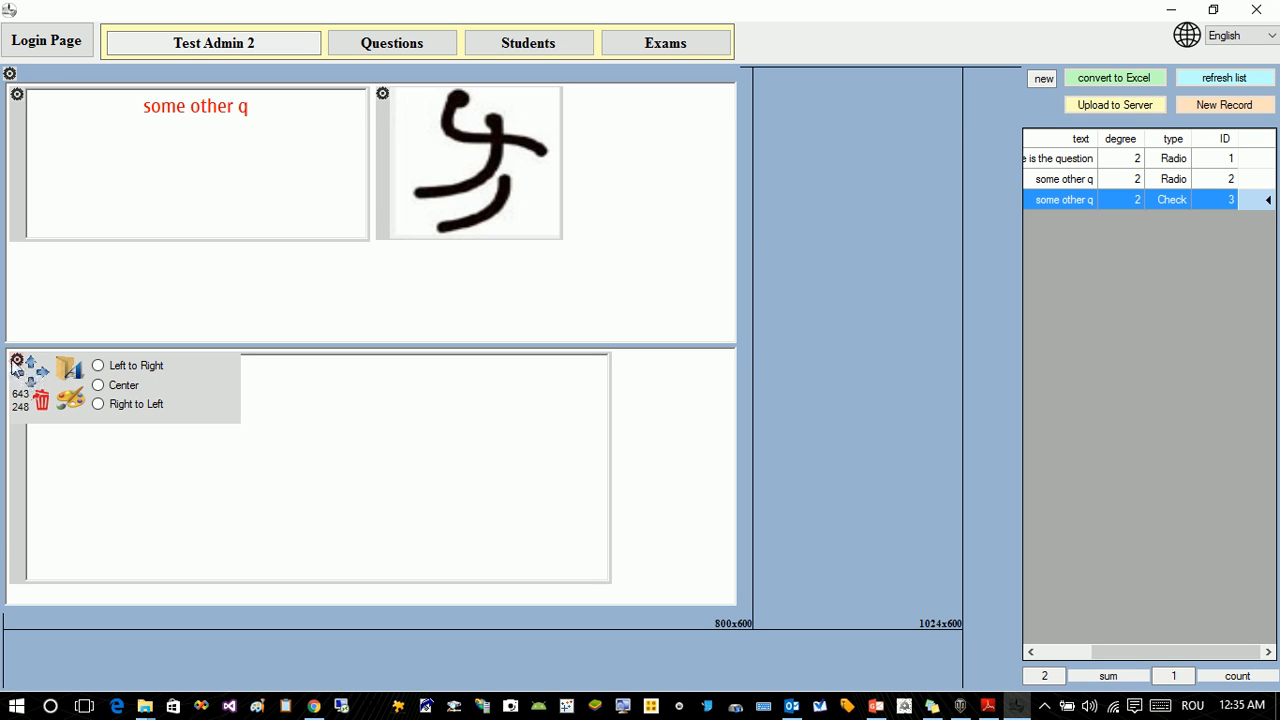
# Format the answer box's font as bold, size 16, green, and set its text direction to Left to Right
pyautogui.click(70, 368)
pyautogui.click(622, 228)
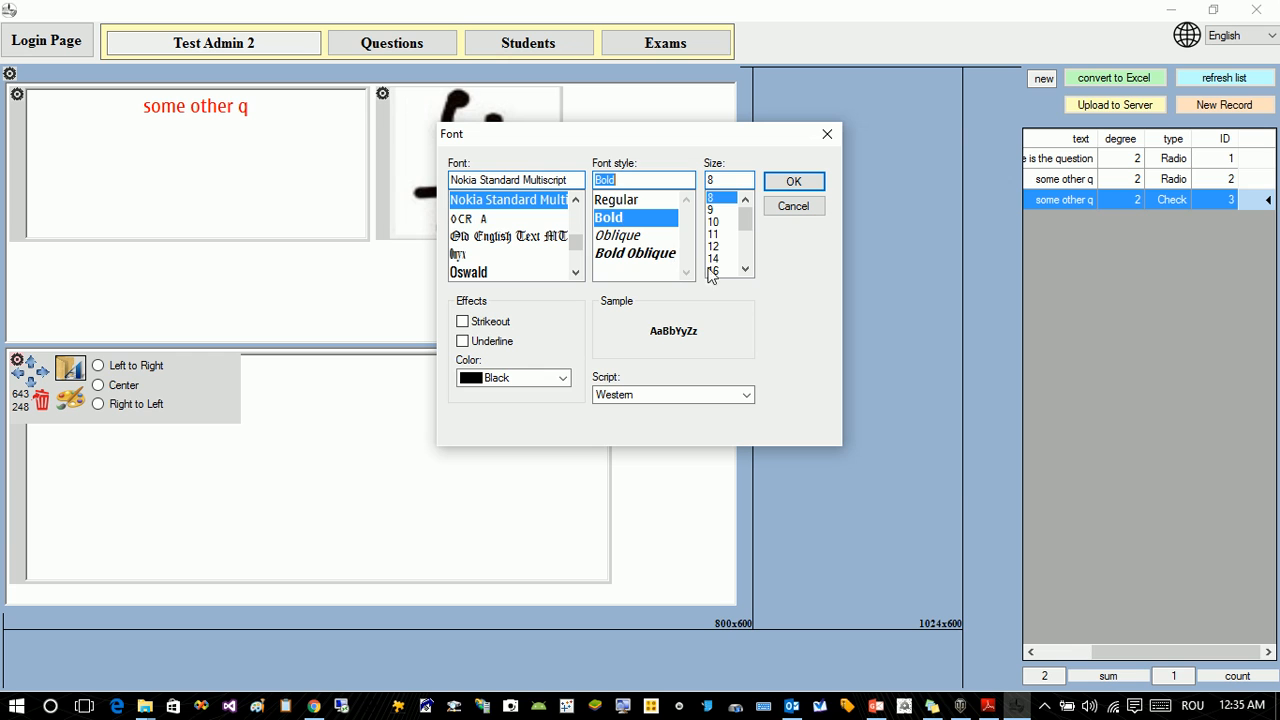
pyautogui.click(713, 270)
pyautogui.click(562, 385)
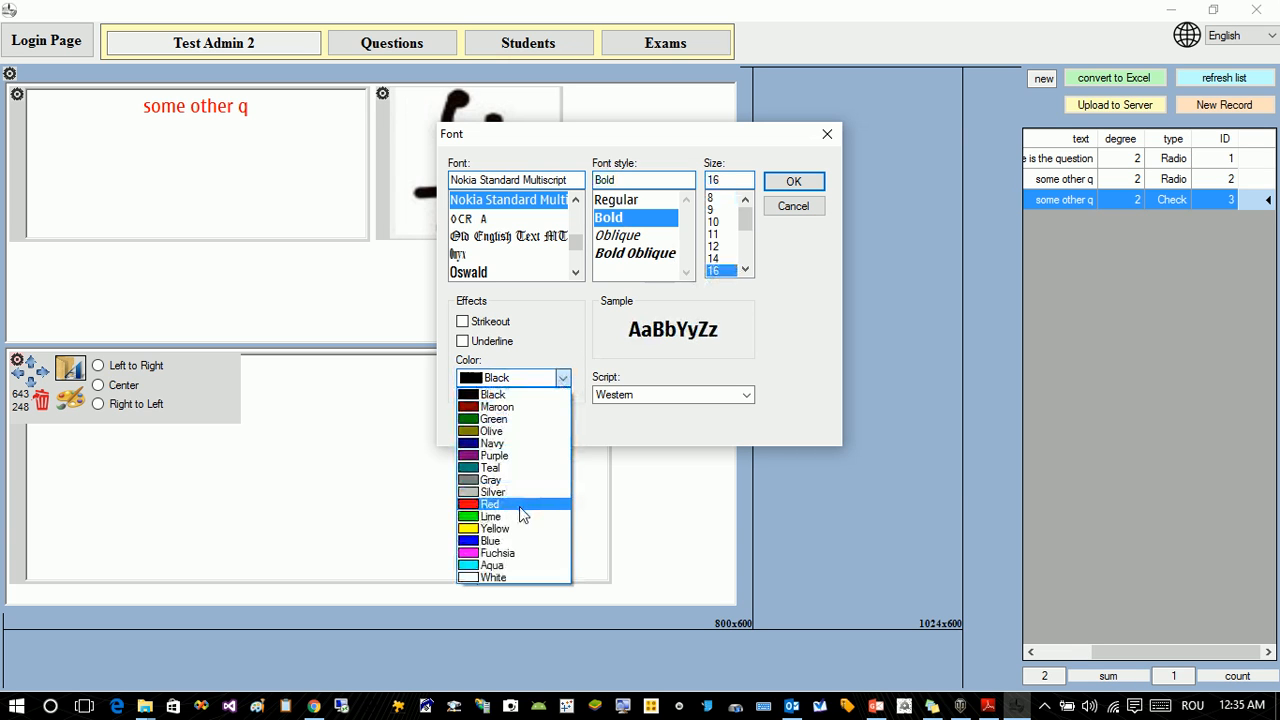
pyautogui.click(490, 419)
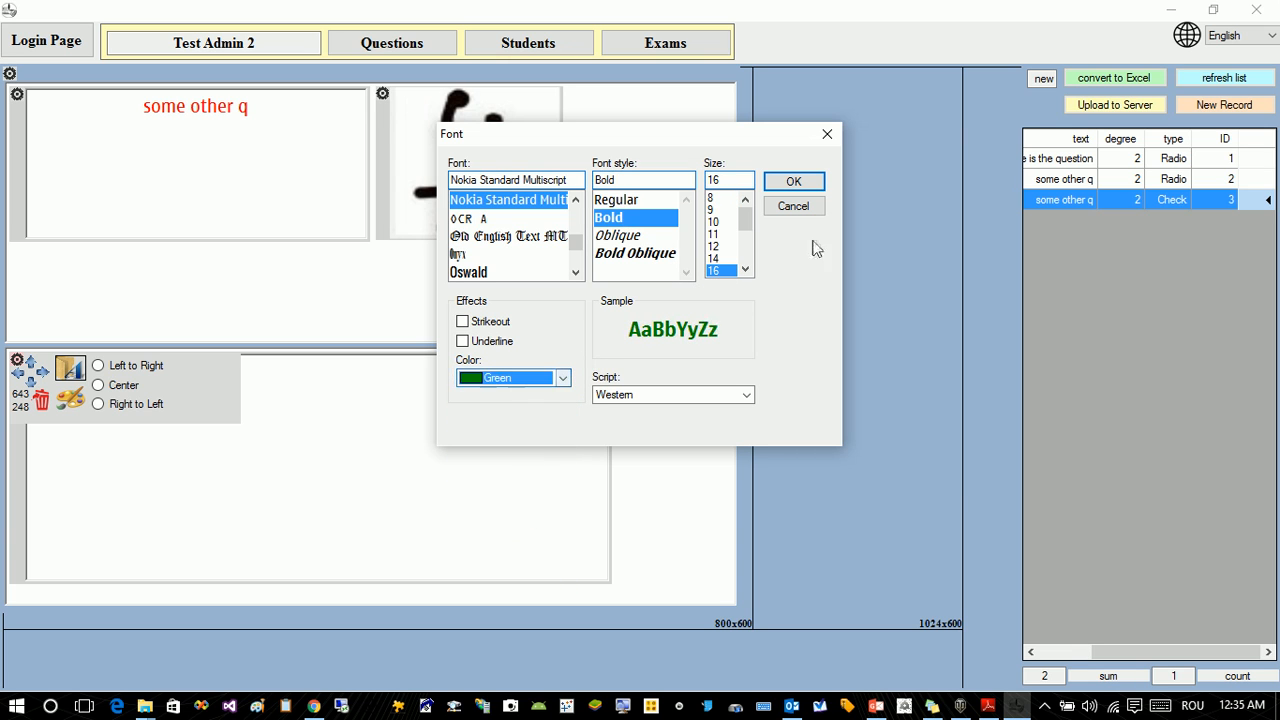
pyautogui.click(792, 181)
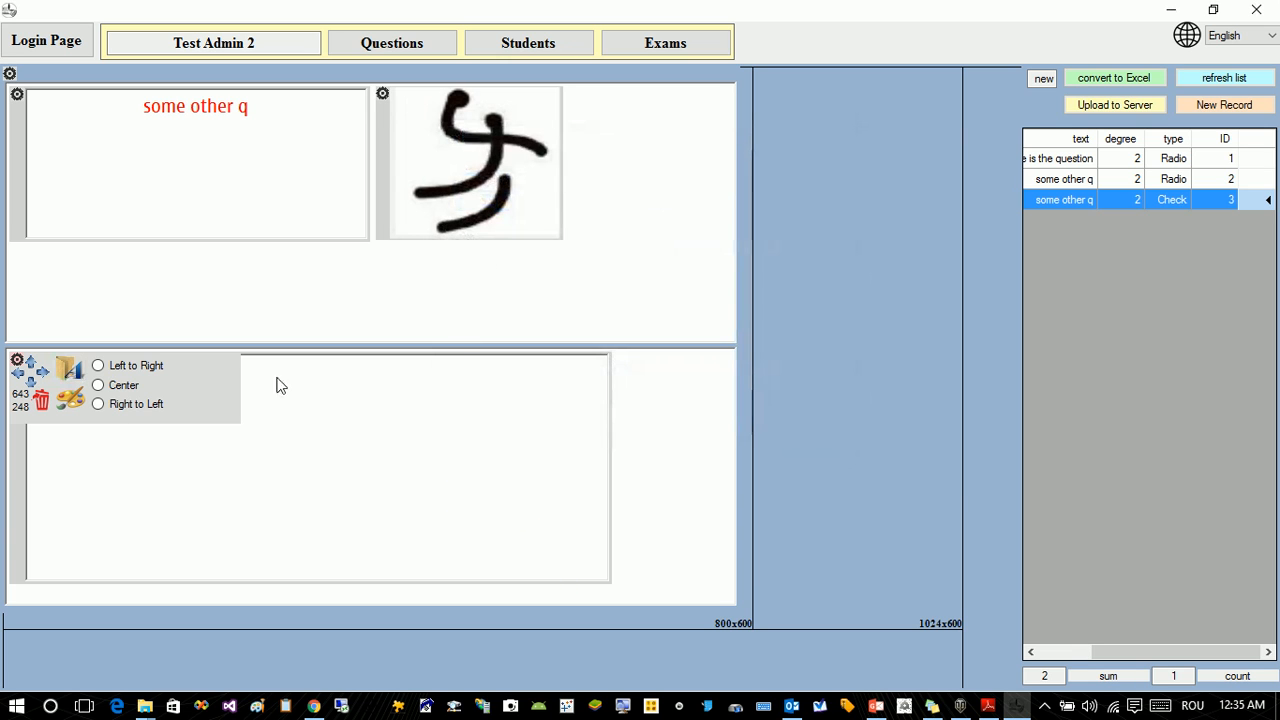
pyautogui.click(98, 365)
pyautogui.click(114, 402)
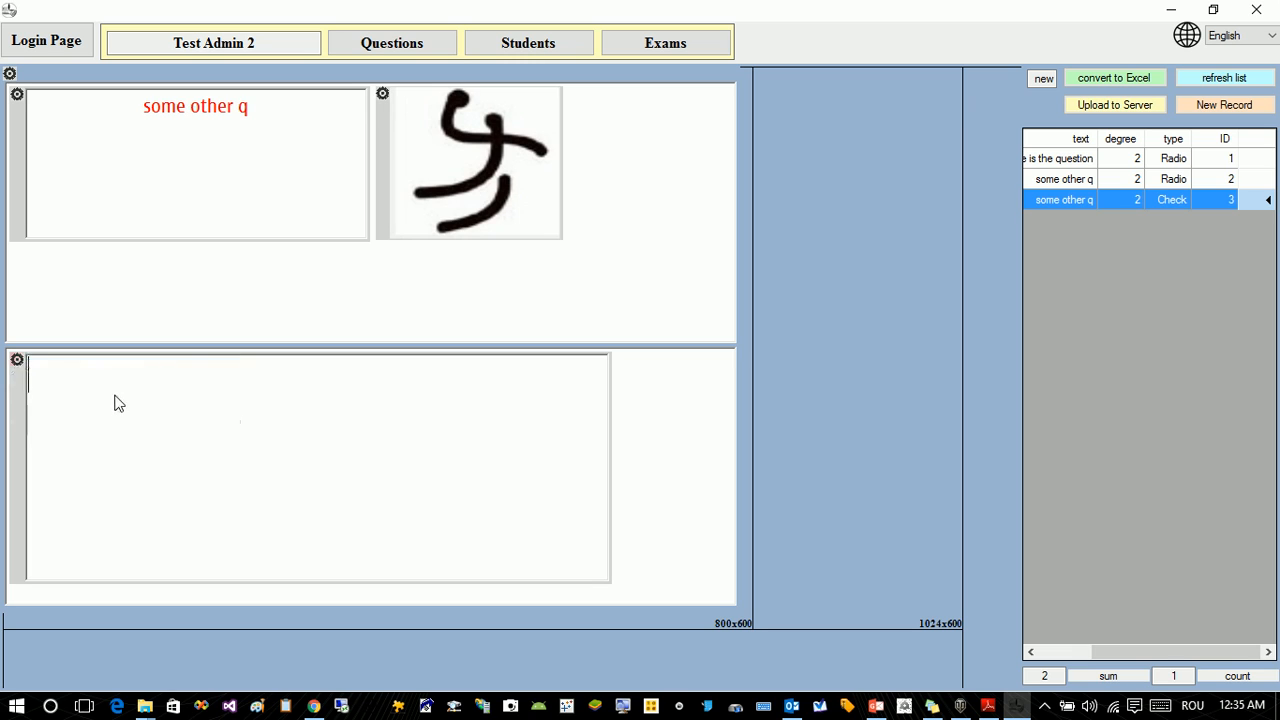
pyautogui.write('sada')
pyautogui.press('BackSpace')
pyautogui.press('BackSpace')
# Delete the image from the question area
pyautogui.click(230, 176)
pyautogui.click(384, 99)
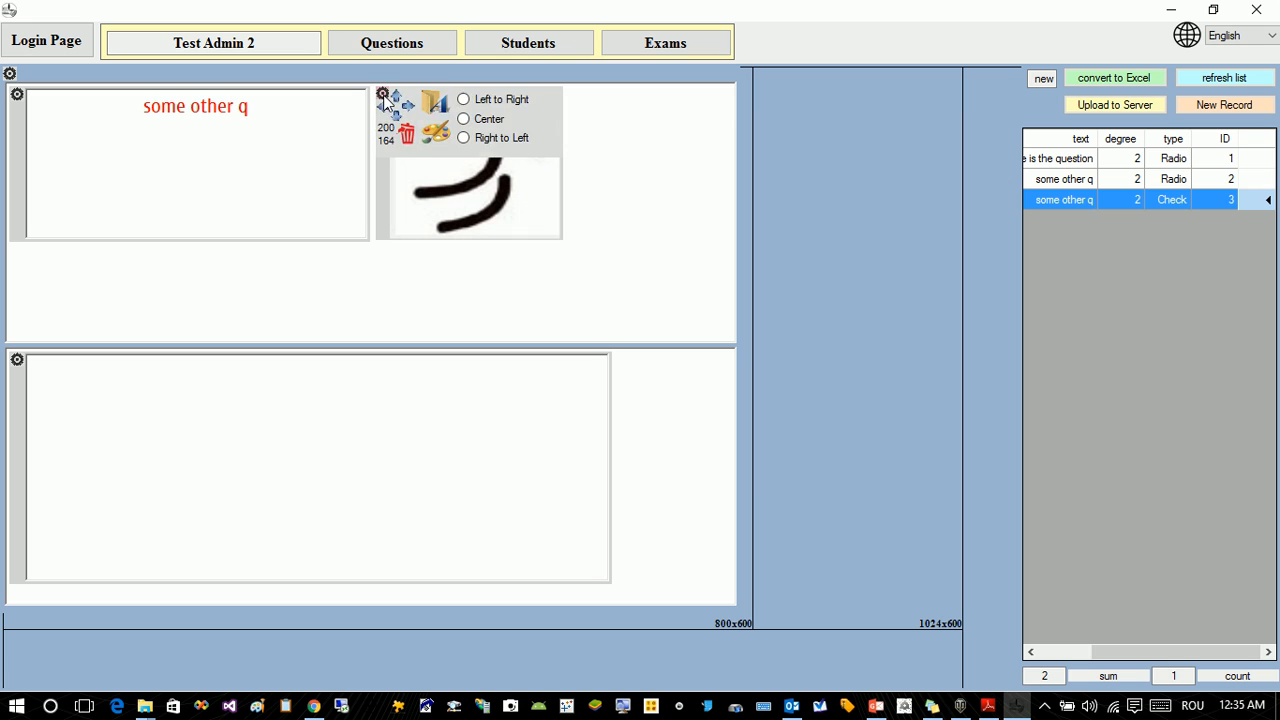
pyautogui.click(406, 136)
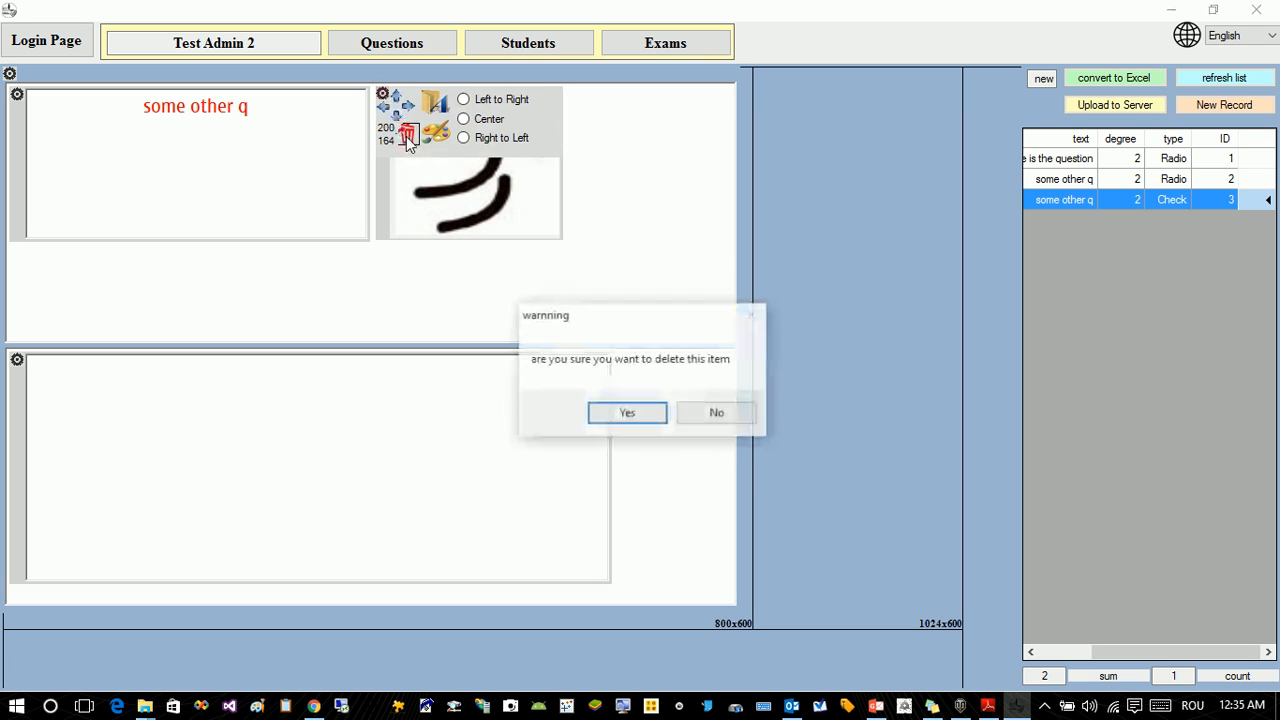
pyautogui.click(614, 414)
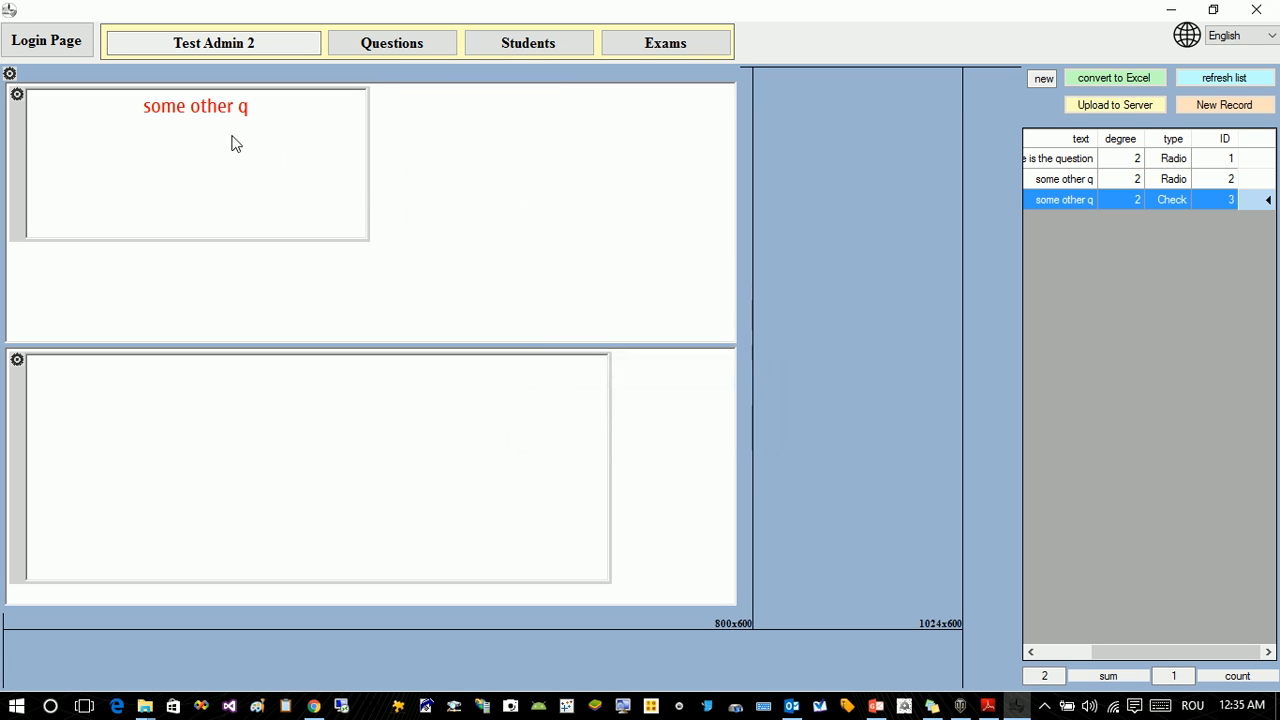
# Widen the question text box to about 635
pyautogui.click(17, 95)
pyautogui.moveTo(43, 109); pyautogui.dragTo(43, 109)
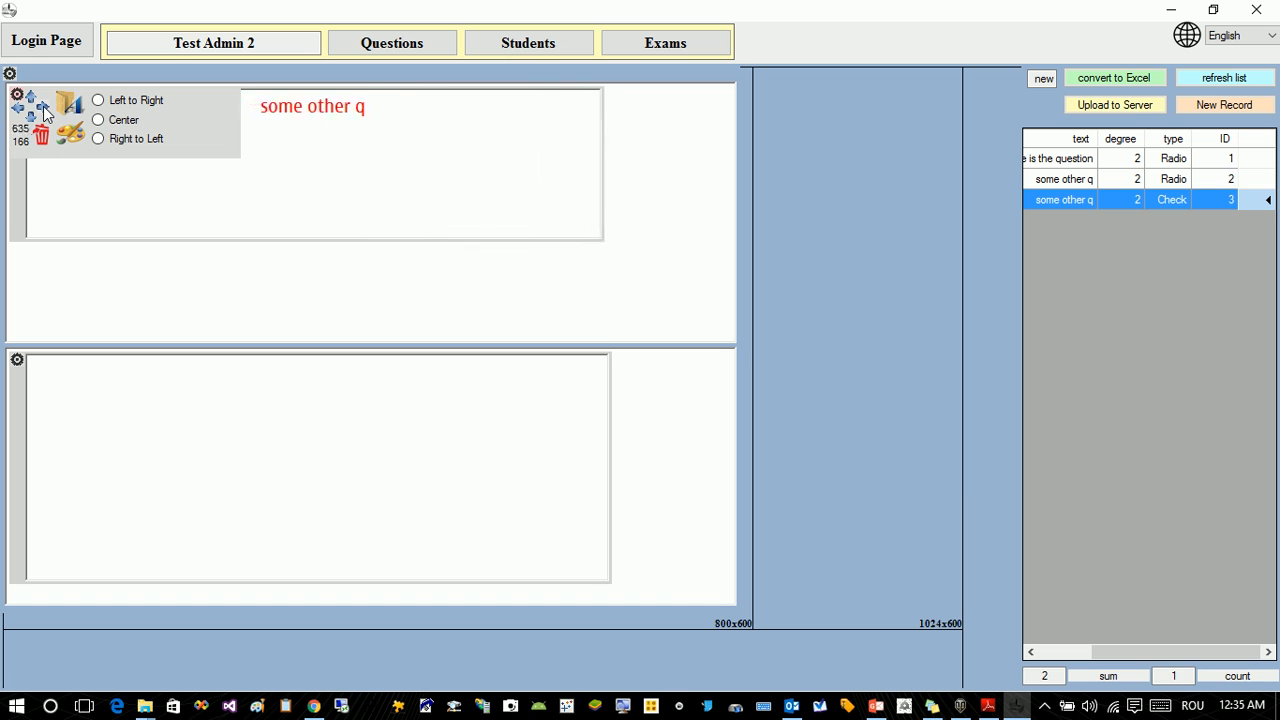
pyautogui.click(20, 97)
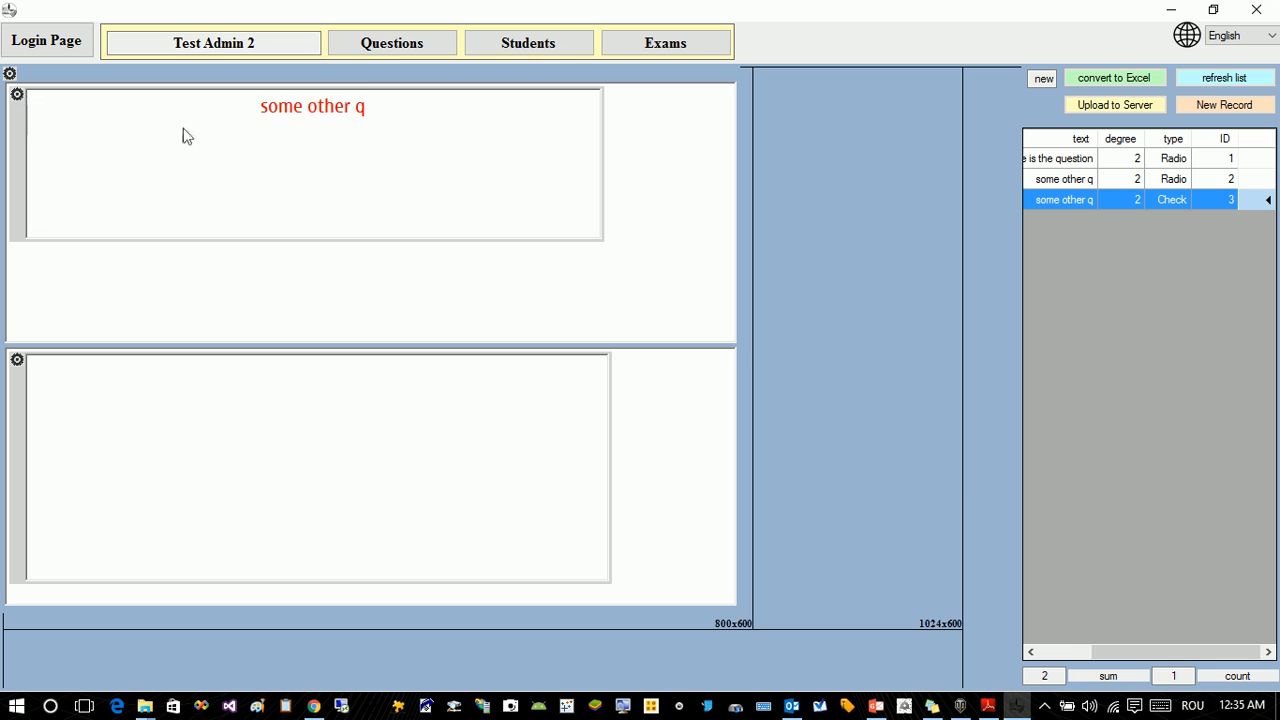
# Replace the question text with "write an essay about ......." and upload the question to the server
pyautogui.moveTo(186, 131); pyautogui.dragTo(462, 108)
pyautogui.write('writi')
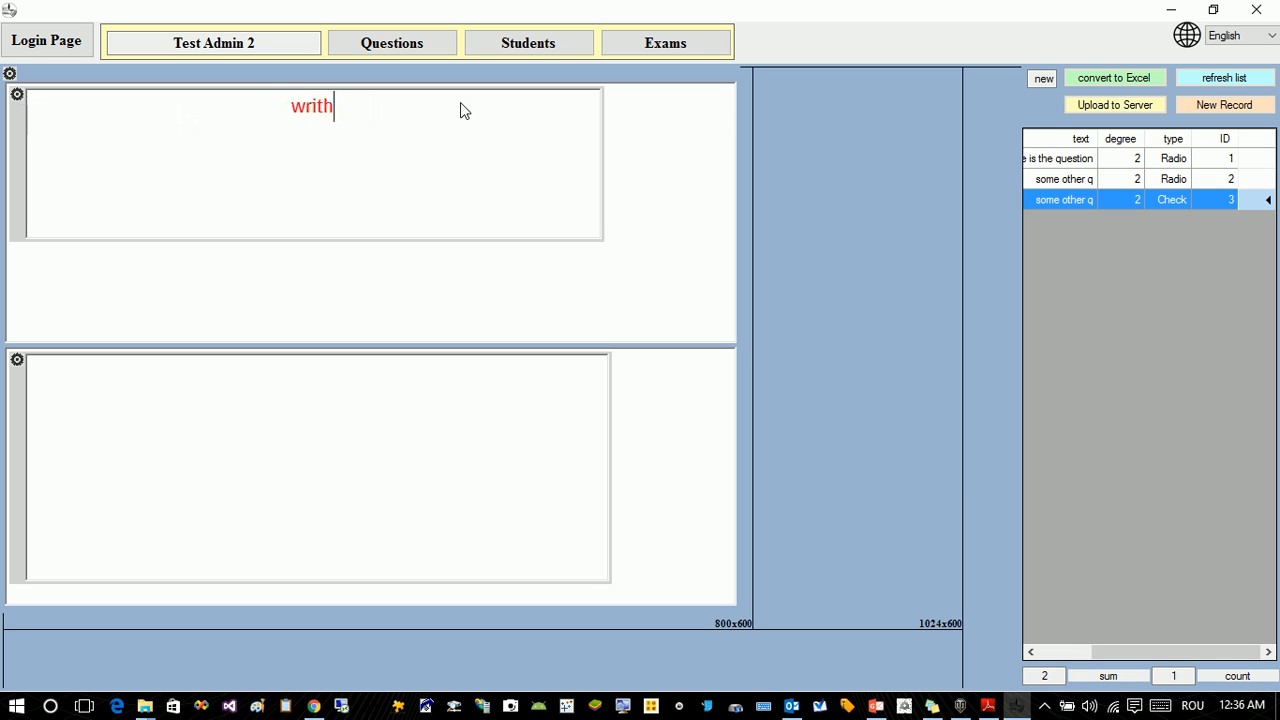
pyautogui.press('BackSpace')
pyautogui.press('BackSpace')
pyautogui.write('te an essay ')
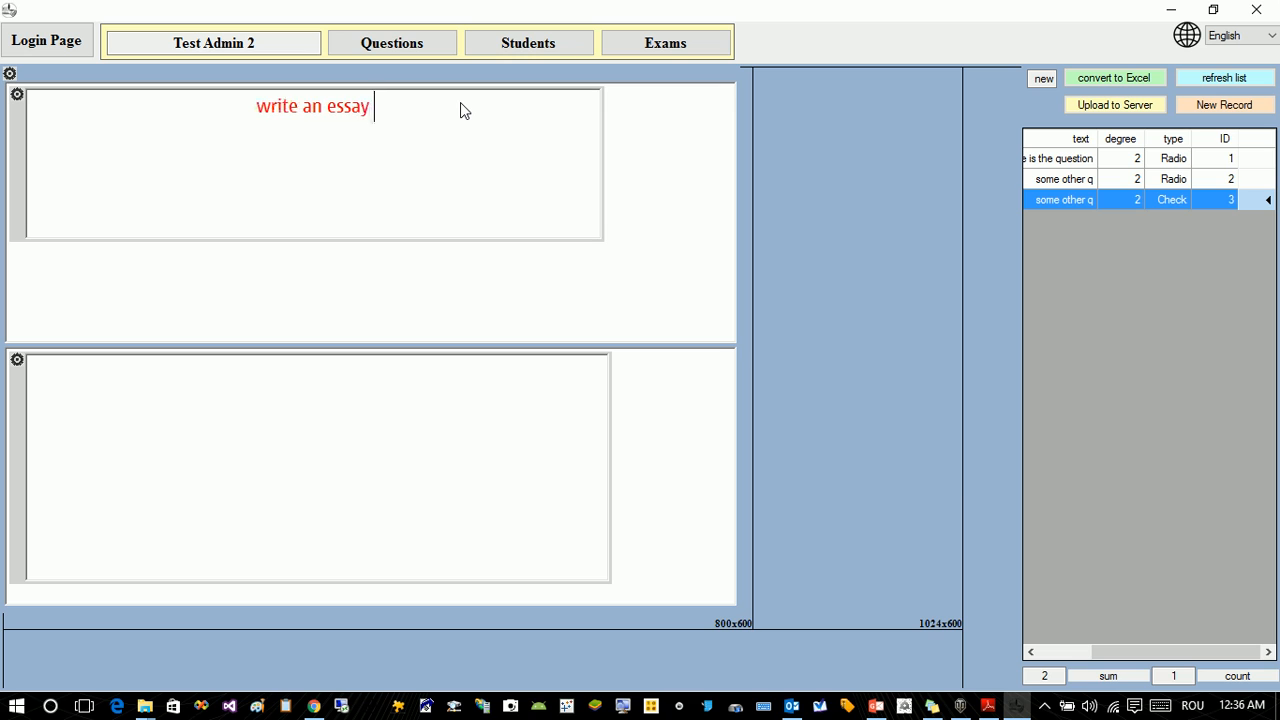
pyautogui.write('about ')
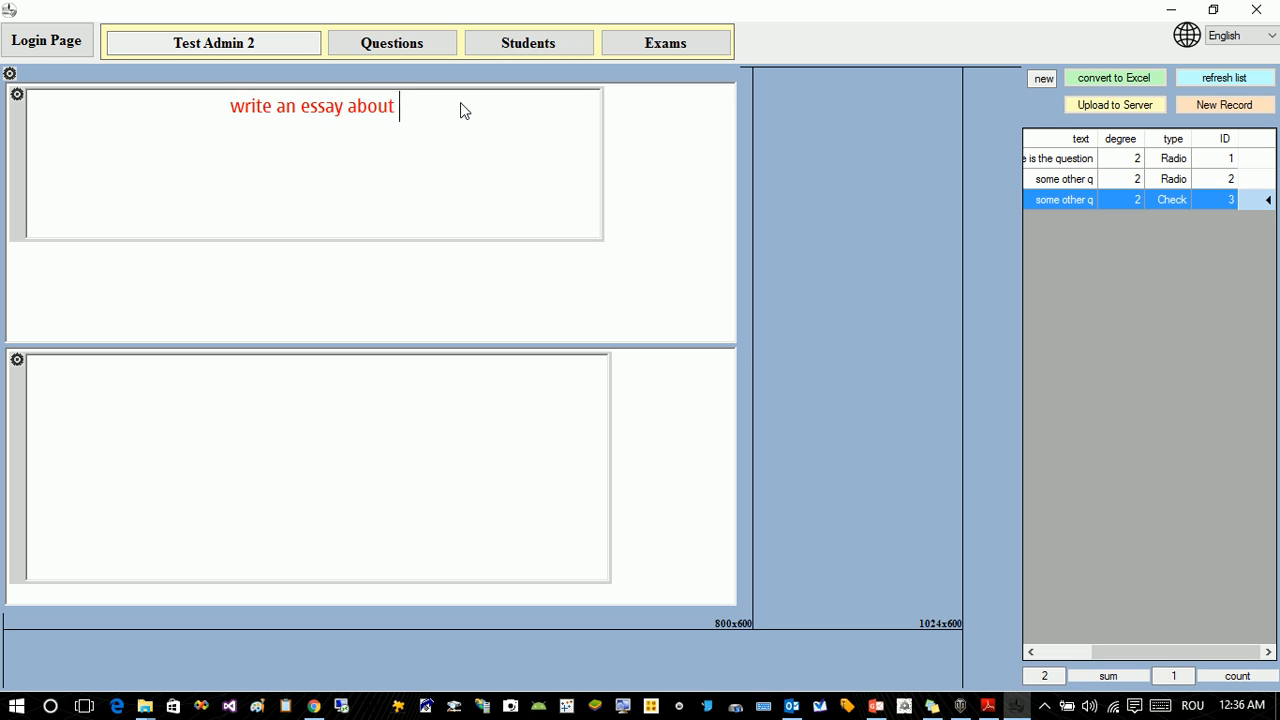
pyautogui.write('.......')
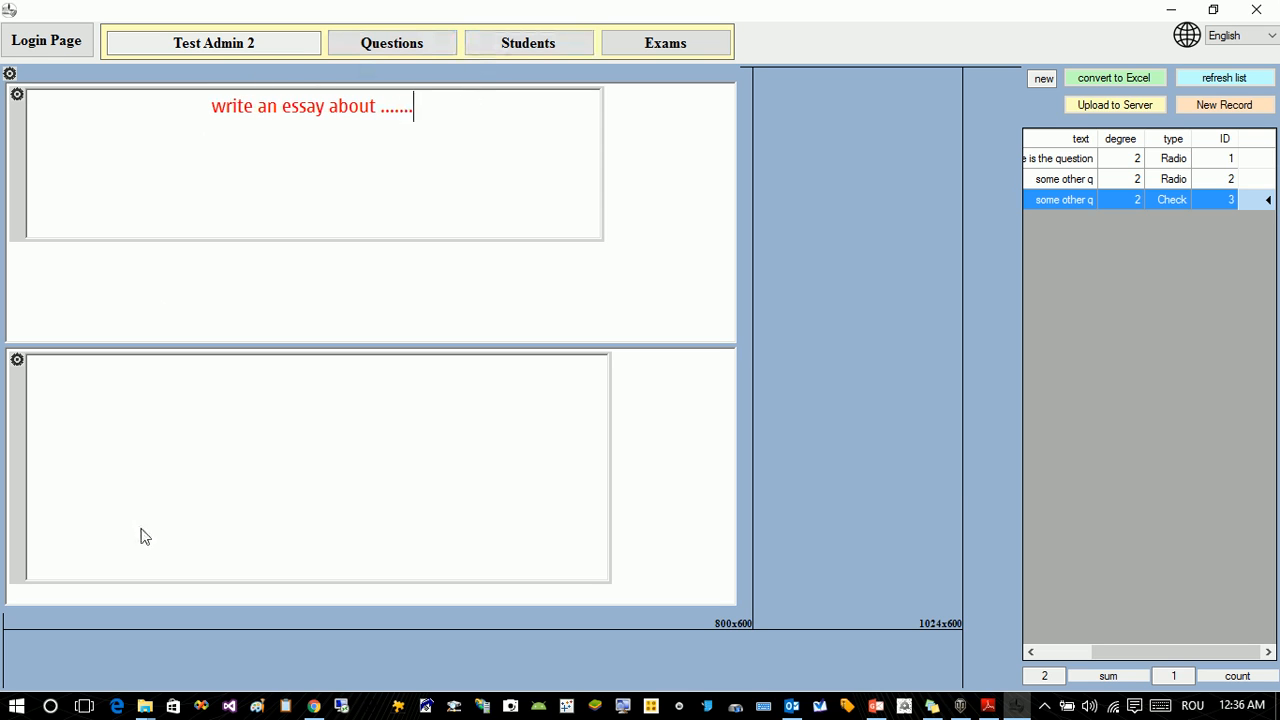
pyautogui.click(1087, 105)
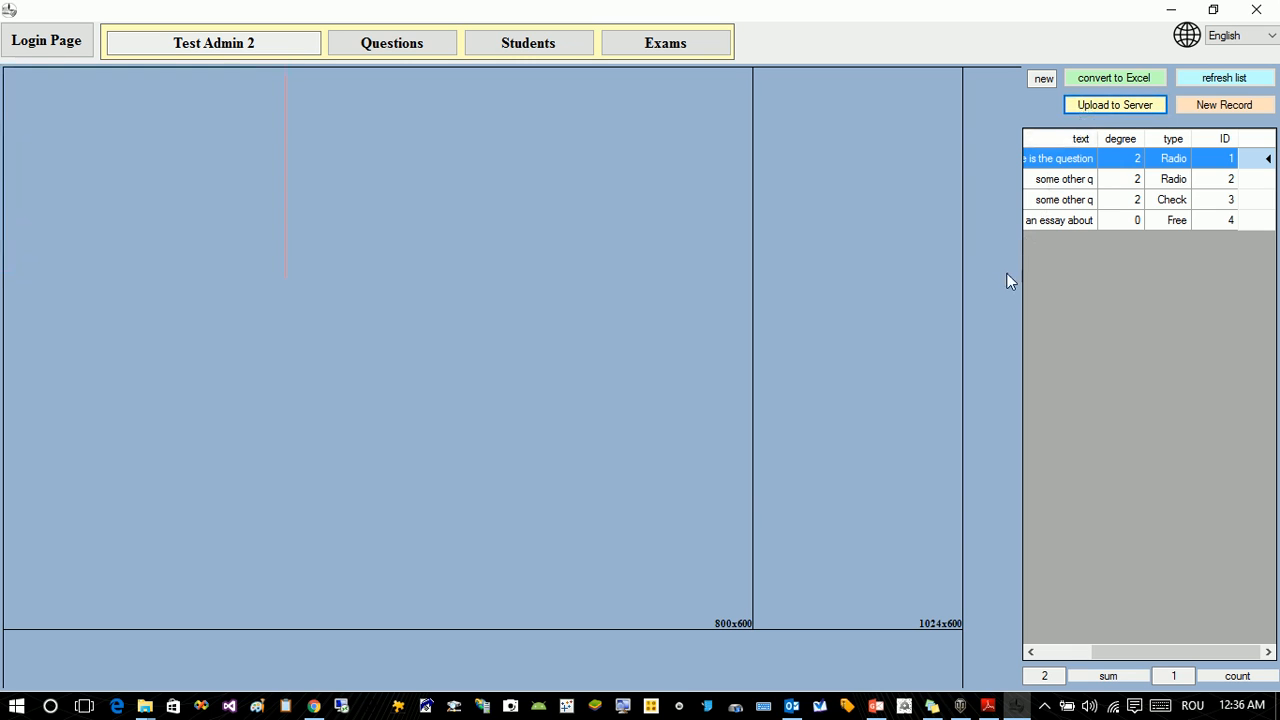
# Examine the type and degree of the Free, Check and Radio questions in the question list
pyautogui.click(1126, 212)
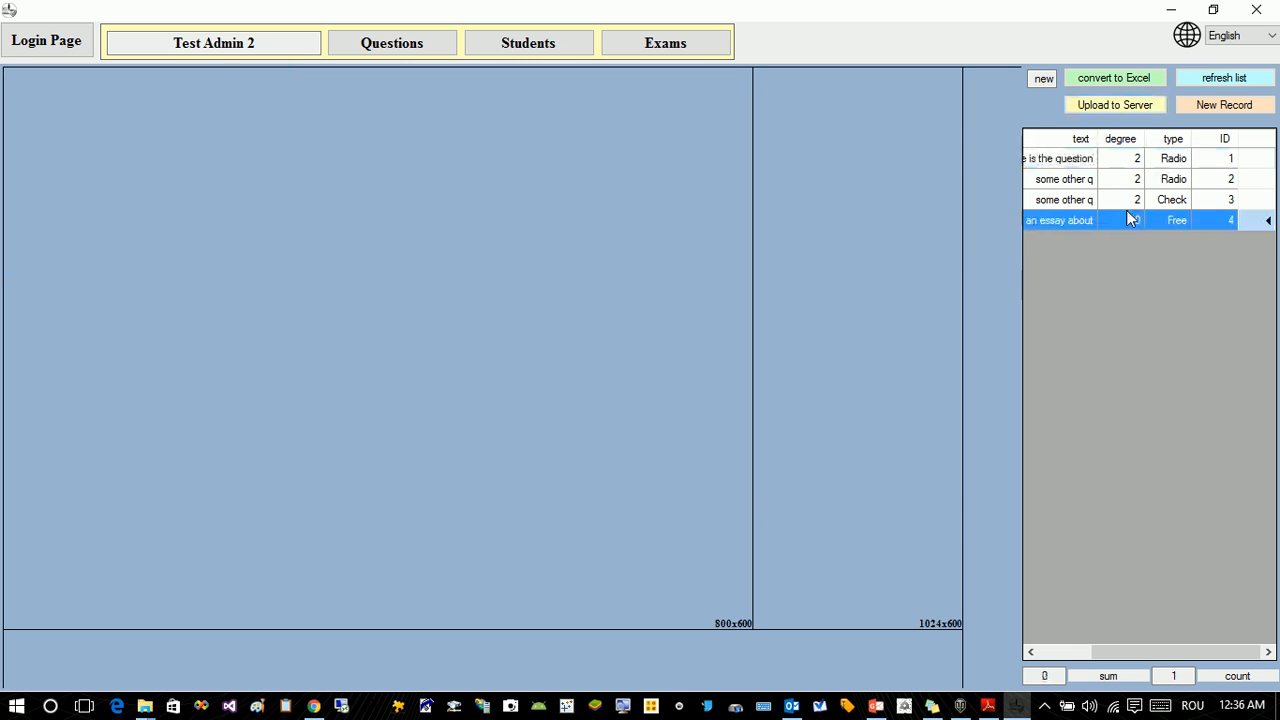
pyautogui.click(1126, 180)
pyautogui.click(1114, 205)
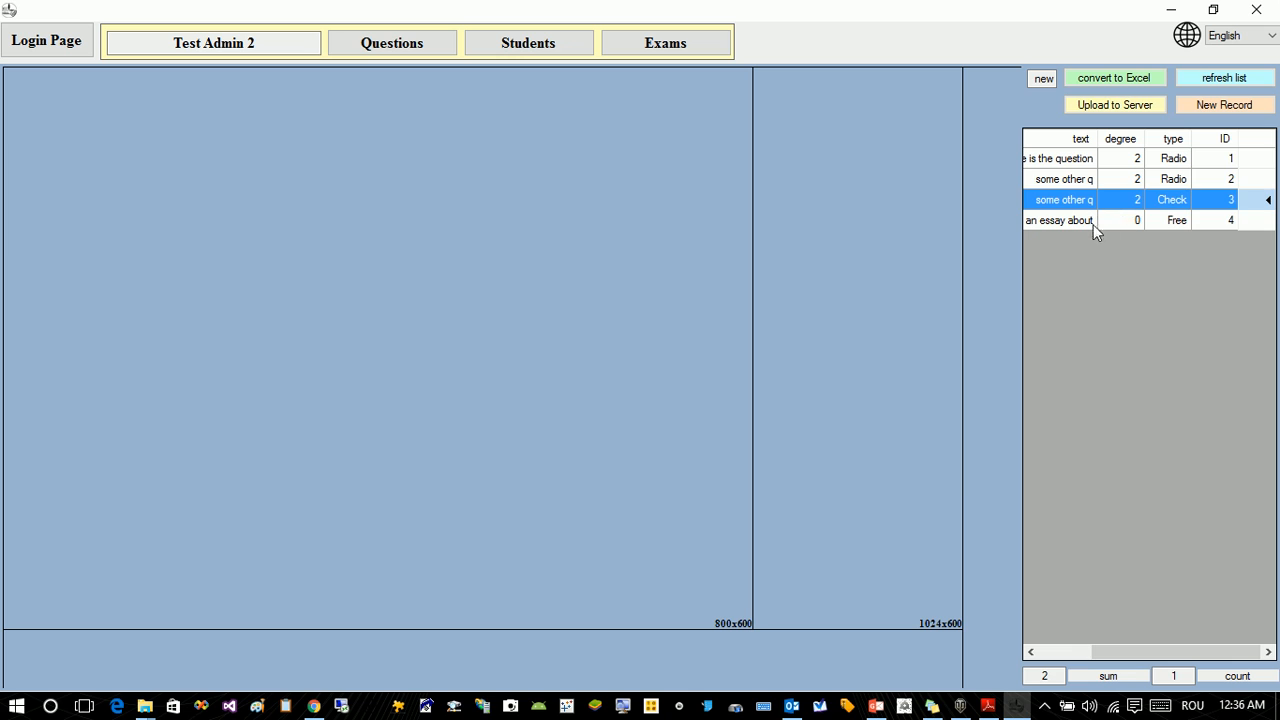
pyautogui.click(1078, 222)
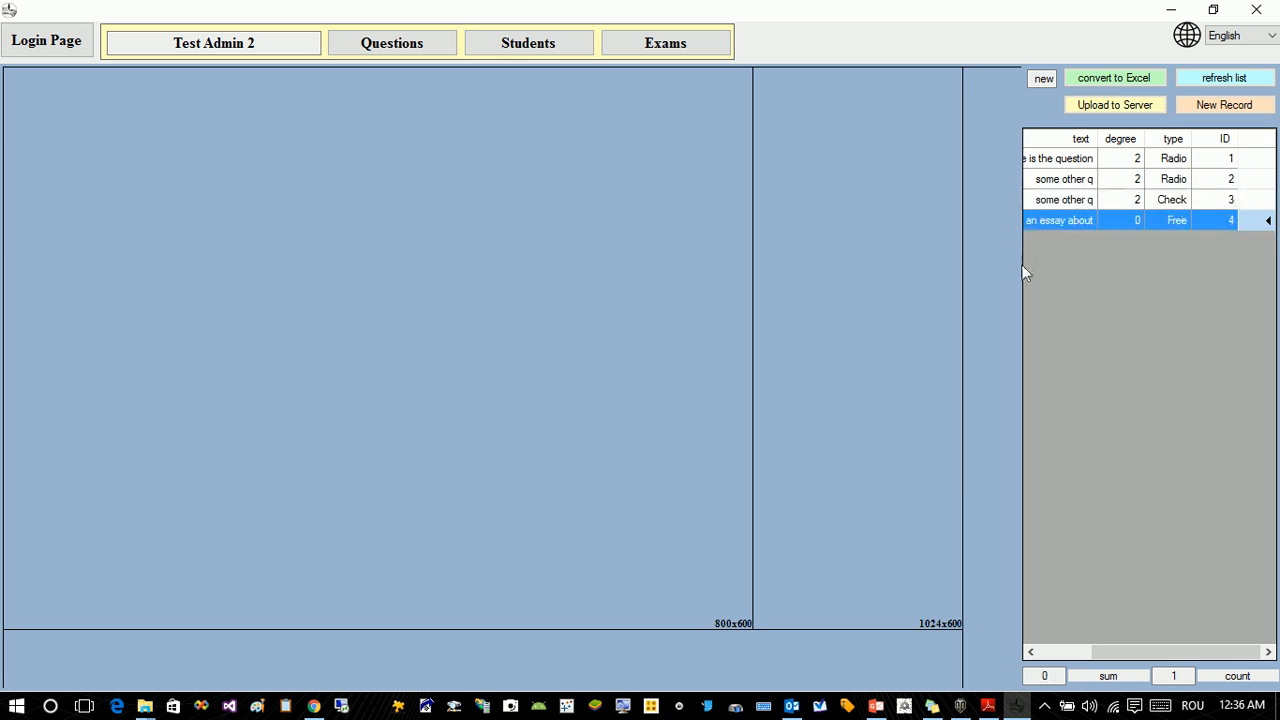
pyautogui.click(1086, 182)
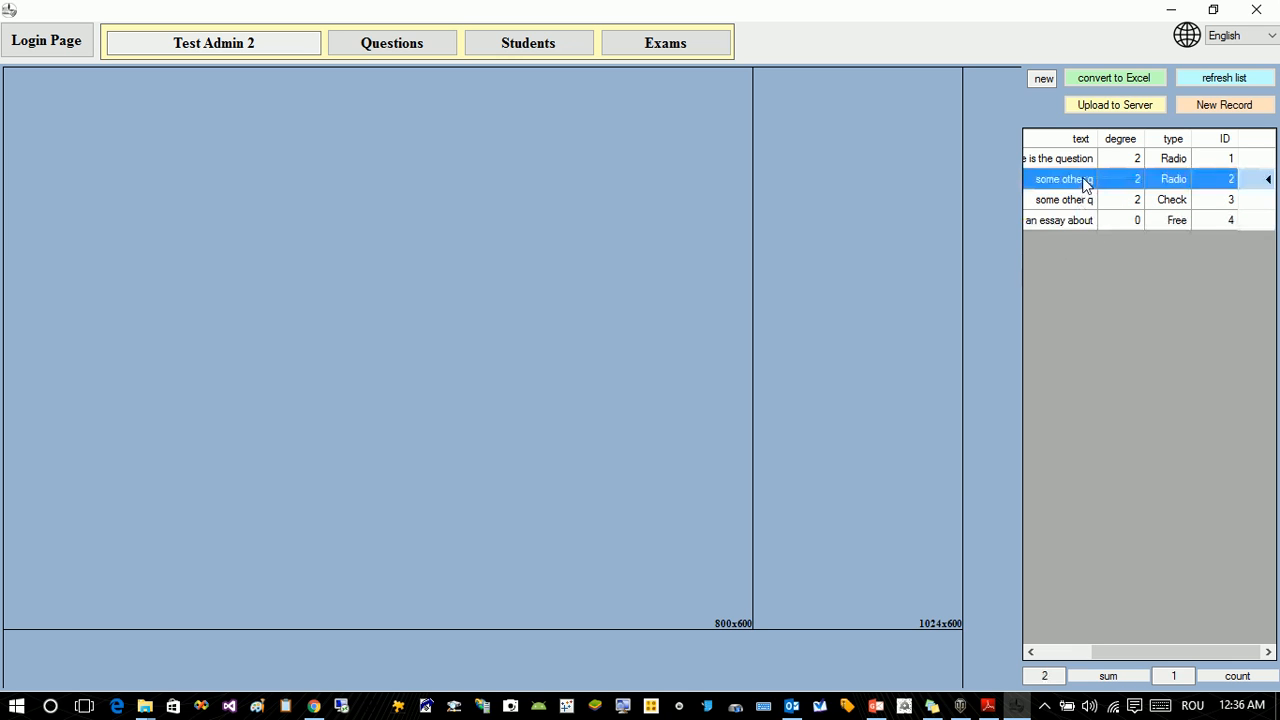